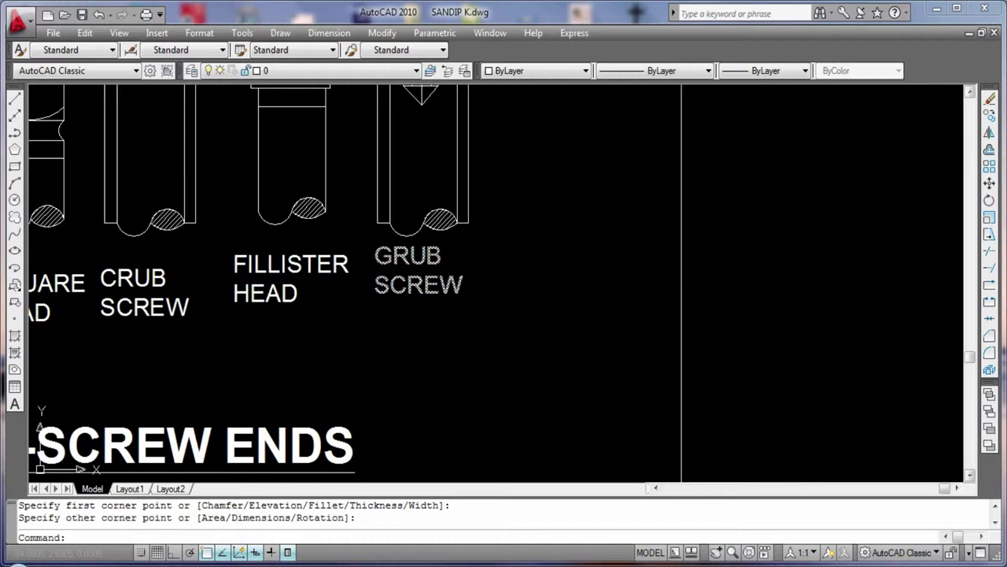
# Pan the view to empty space beside the existing screw drawings
pyautogui.click(586, 220)
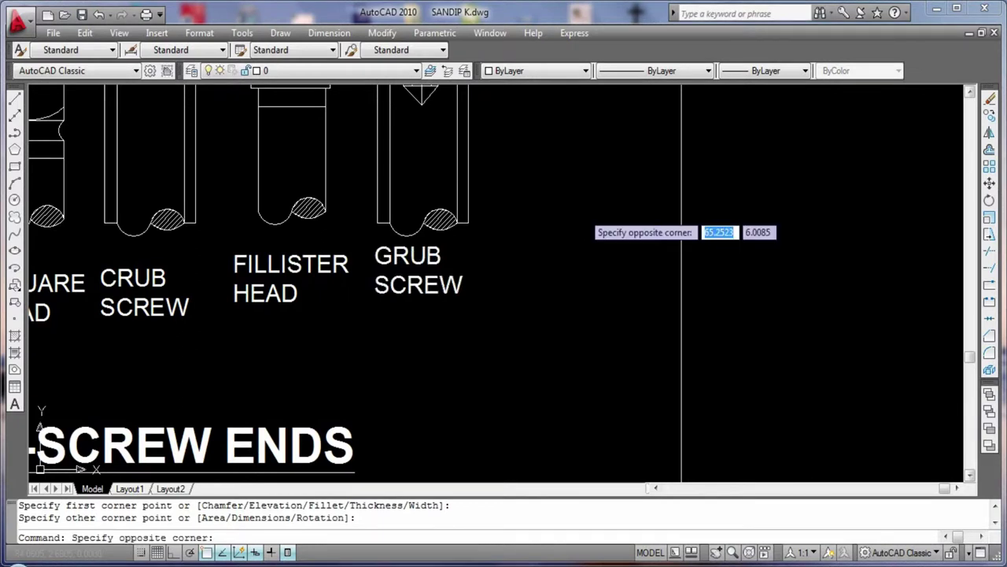
pyautogui.press('Escape')
pyautogui.scroll(-8, 764, 218)
pyautogui.moveTo(764, 218); pyautogui.dragTo(360, 191, button='middle')
pyautogui.press('Escape')
pyautogui.press('Escape')
pyautogui.scroll(3, 326, 173)
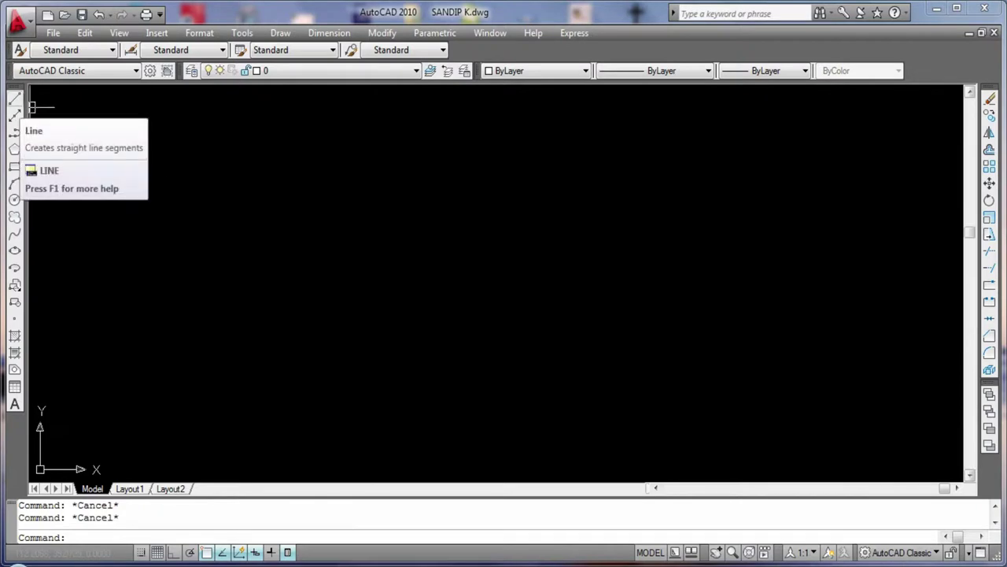
# Turn Ortho on and draw trial lines 5 and 10 units long
pyautogui.click(14, 166)
pyautogui.click(189, 186)
pyautogui.click(189, 118)
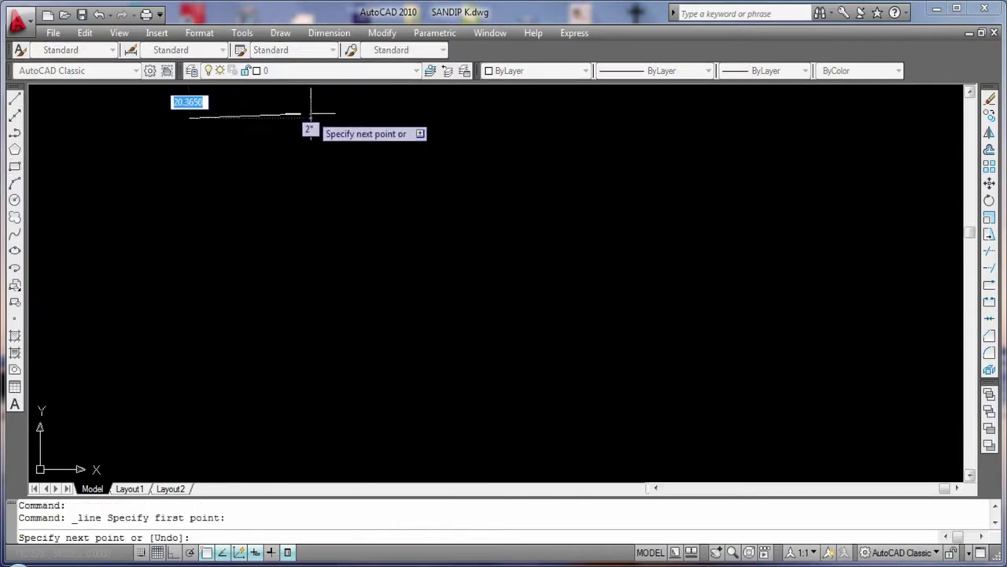
pyautogui.press('F8')
pyautogui.press('Return')
pyautogui.press('Return')
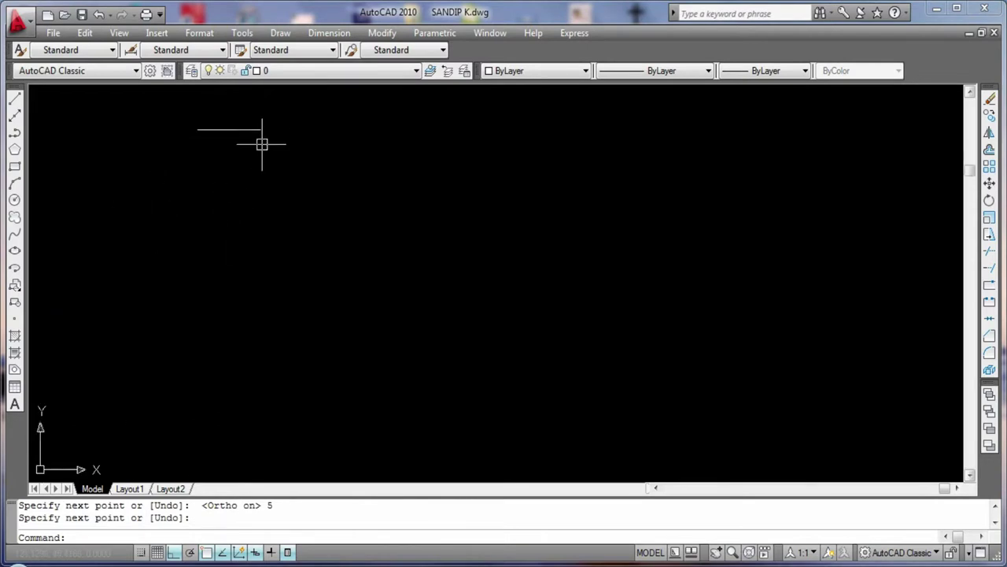
pyautogui.click(14, 100)
pyautogui.click(218, 134)
pyautogui.write('10')
pyautogui.press('Return')
pyautogui.press('Escape')
# Draw a 25-unit vertical trial line, then erase it as too long
pyautogui.click(14, 100)
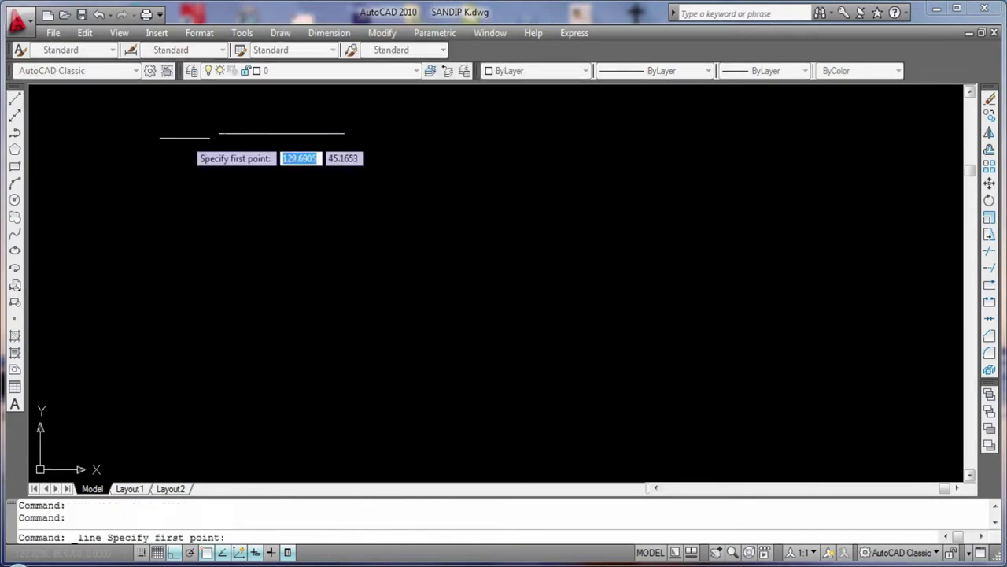
pyautogui.click(218, 134)
pyautogui.write('25')
pyautogui.press('Return')
pyautogui.press('Escape')
pyautogui.scroll(-5, 395, 278)
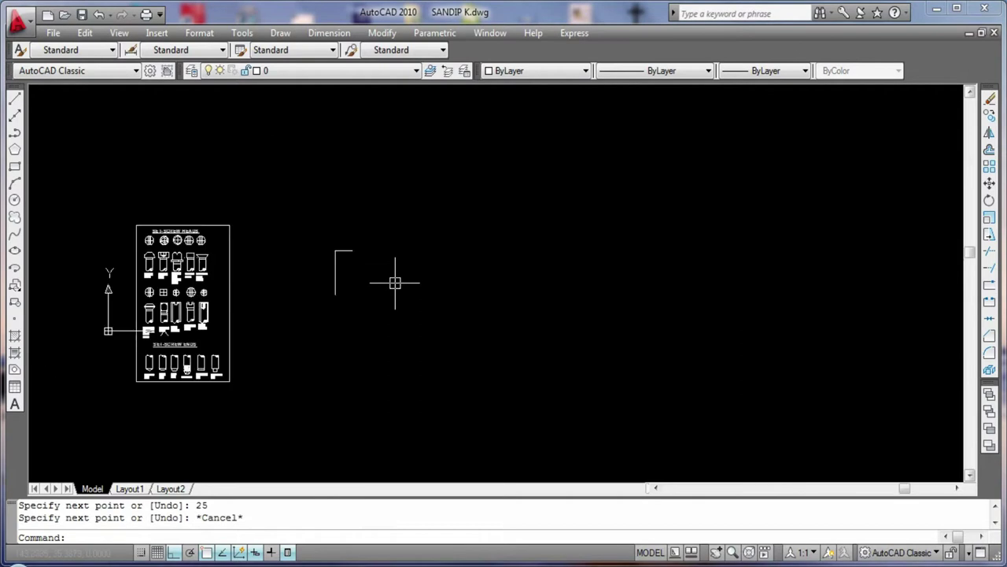
pyautogui.scroll(5, 395, 282)
pyautogui.click(243, 252)
pyautogui.press('Delete')
# Draw the 7.5-unit top edge and the 15-unit left side of the shank
pyautogui.click(14, 100)
pyautogui.click(203, 130)
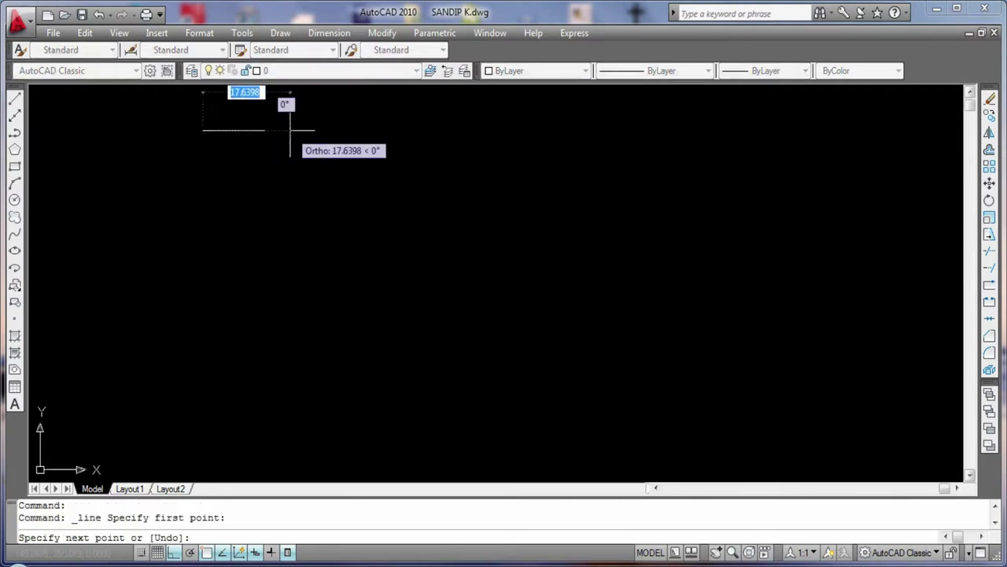
pyautogui.write('7.5')
pyautogui.press('Return')
pyautogui.press('Escape')
pyautogui.click(14, 100)
pyautogui.click(277, 138)
pyautogui.write('15')
pyautogui.press('Return')
pyautogui.press('Escape')
# Add the 7.5-unit bottom edge and close the right side up to the top edge
pyautogui.click(14, 100)
pyautogui.click(277, 247)
pyautogui.write('.5')
pyautogui.press('Return')
pyautogui.press('Escape')
pyautogui.click(14, 100)
pyautogui.click(330, 247)
pyautogui.click(332, 139)
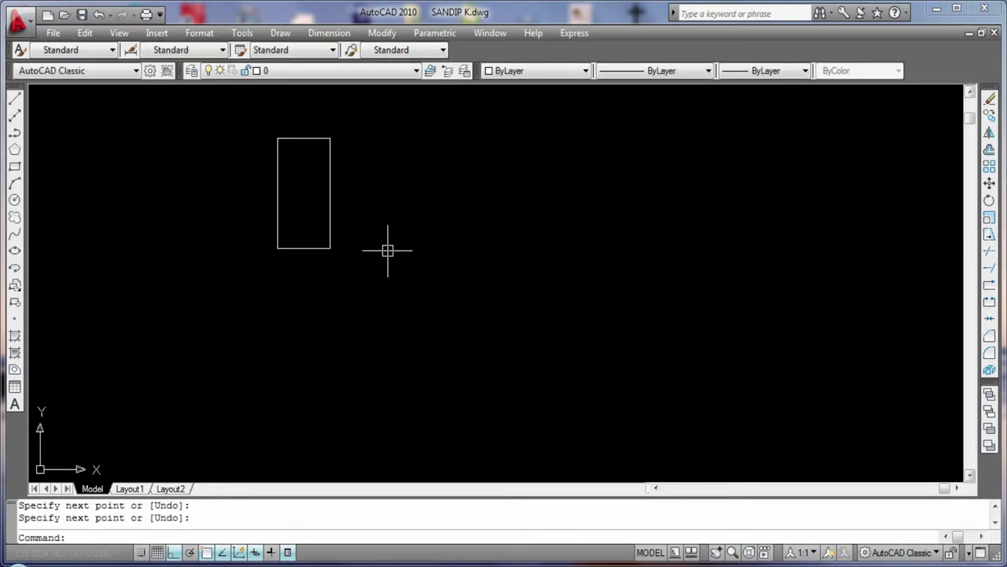
# Draw a 5-unit extension from the rectangle's top-right corner, then erase it
pyautogui.scroll(-3, 355, 137)
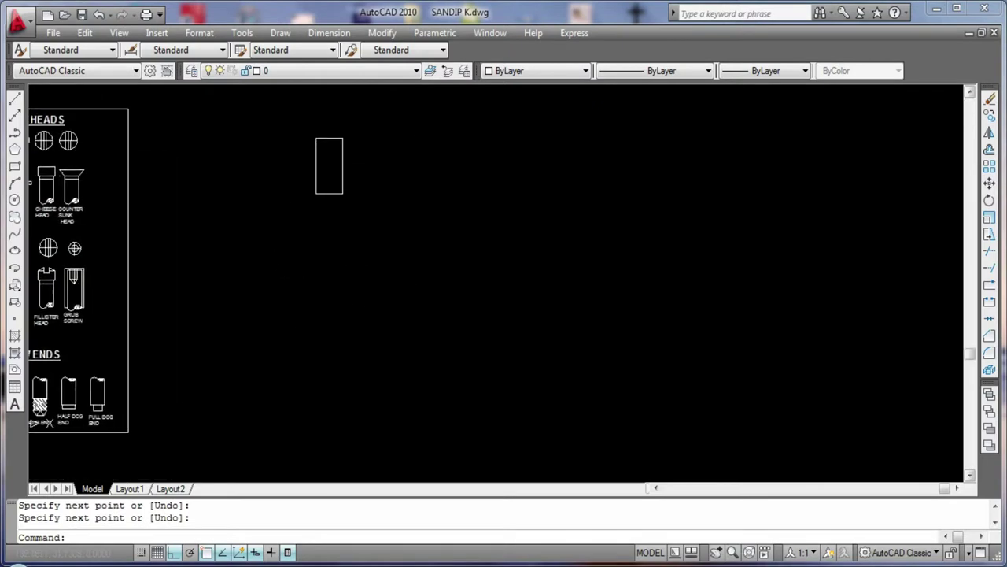
pyautogui.scroll(3, 257, 144)
pyautogui.click(14, 100)
pyautogui.click(326, 173)
pyautogui.write('5')
pyautogui.press('Return')
pyautogui.press('Escape')
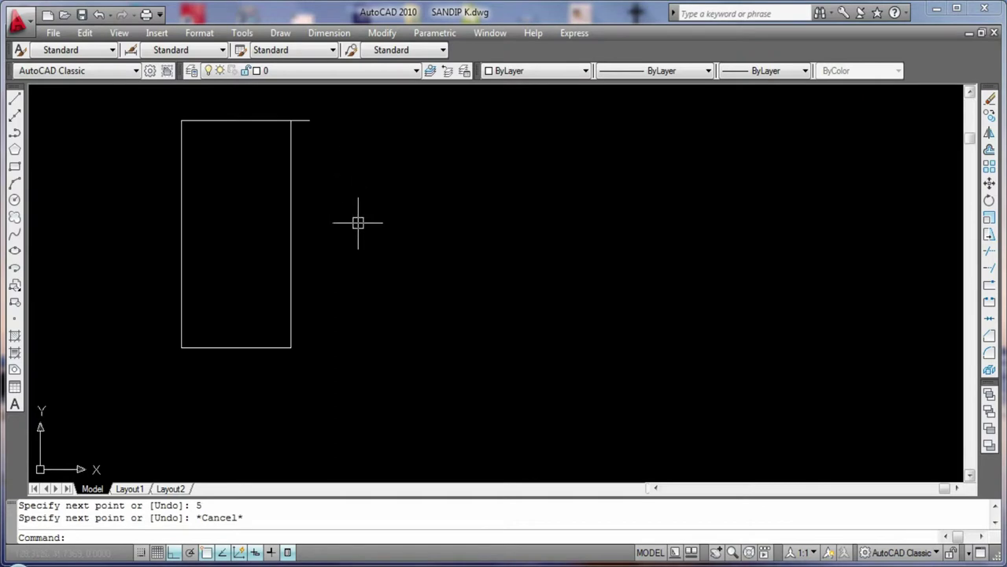
pyautogui.press('Delete')
# Try a 40-unit horizontal line from the top-right corner and erase it
pyautogui.click(14, 100)
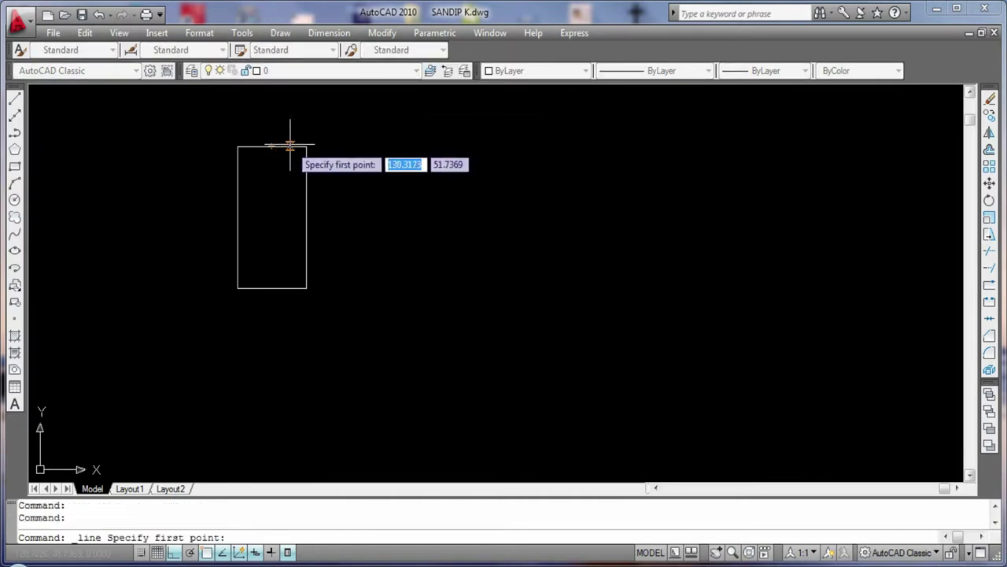
pyautogui.click(306, 147)
pyautogui.write('40')
pyautogui.press('Return')
pyautogui.press('Escape')
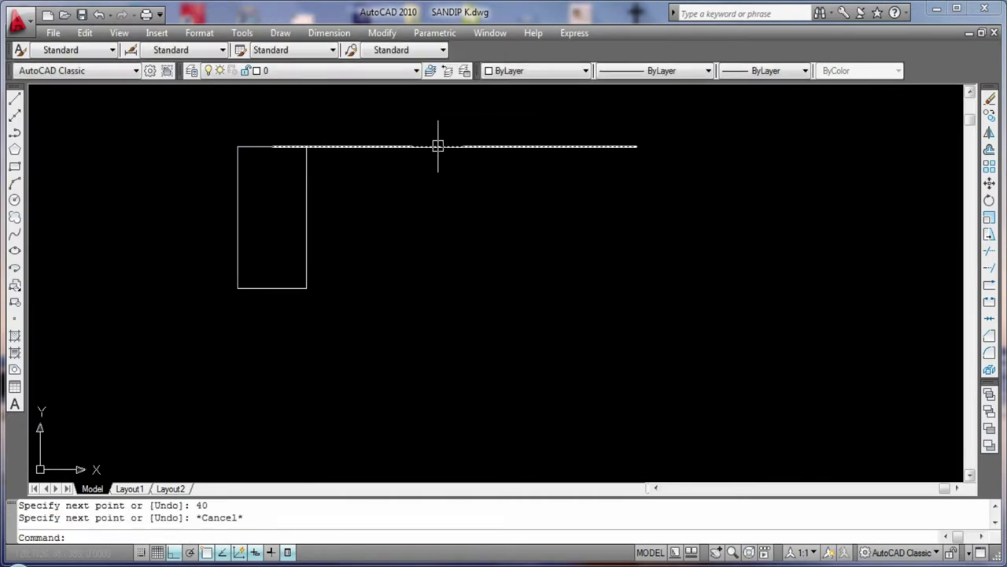
pyautogui.press('Delete')
# Draw the 7-unit extension to the right from the rectangle's top-right corner
pyautogui.click(14, 100)
pyautogui.click(306, 146)
pyautogui.write('7')
pyautogui.press('Return')
pyautogui.press('Escape')
pyautogui.press('Return')
pyautogui.click(238, 146)
pyautogui.click(173, 146)
pyautogui.press('Escape')
pyautogui.press('Return')
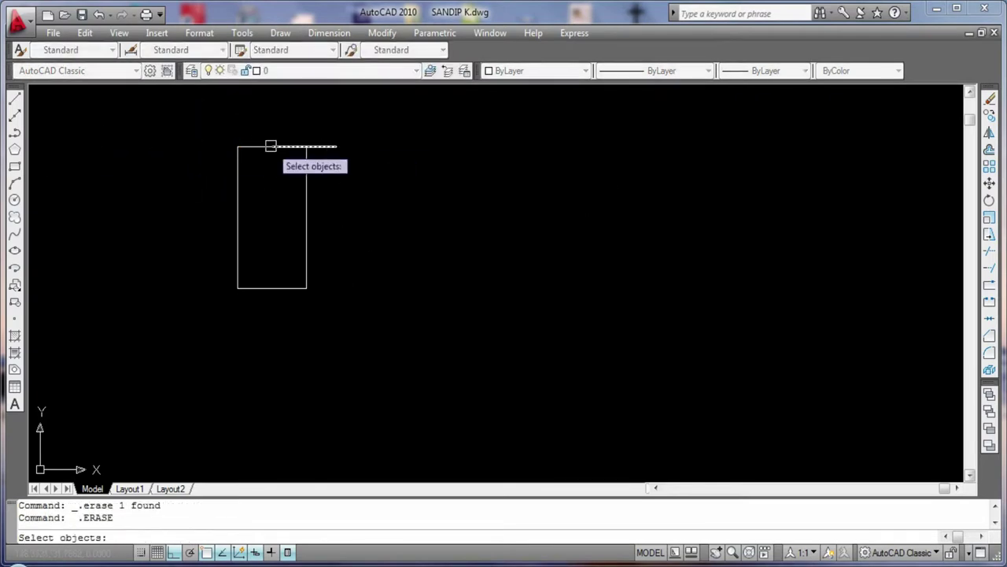
# Draw the matching 7-unit extension to the left from the top-left corner
pyautogui.press('Escape')
pyautogui.press('l')
pyautogui.press('Return')
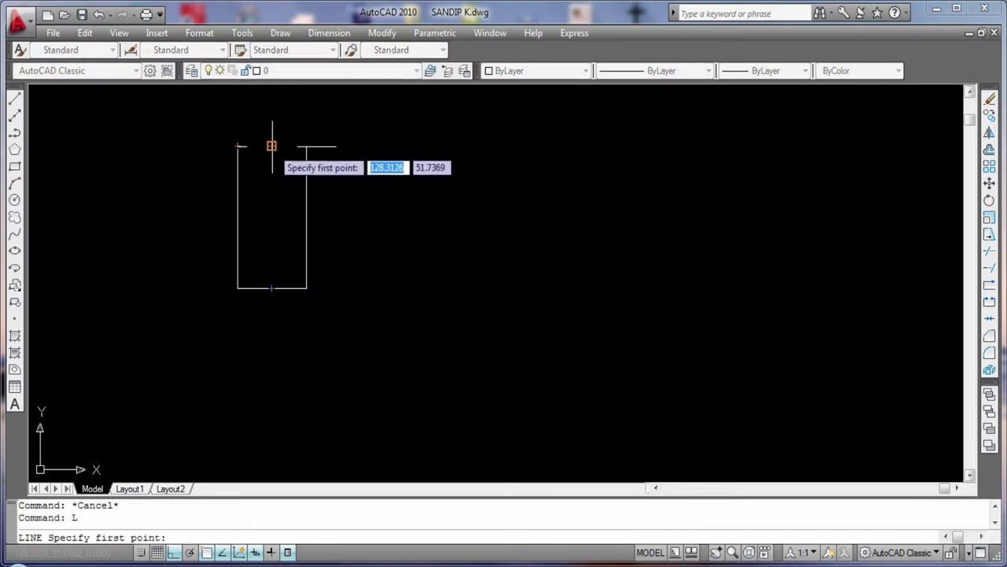
pyautogui.click(237, 147)
pyautogui.write('7')
pyautogui.press('Return')
pyautogui.press('Escape')
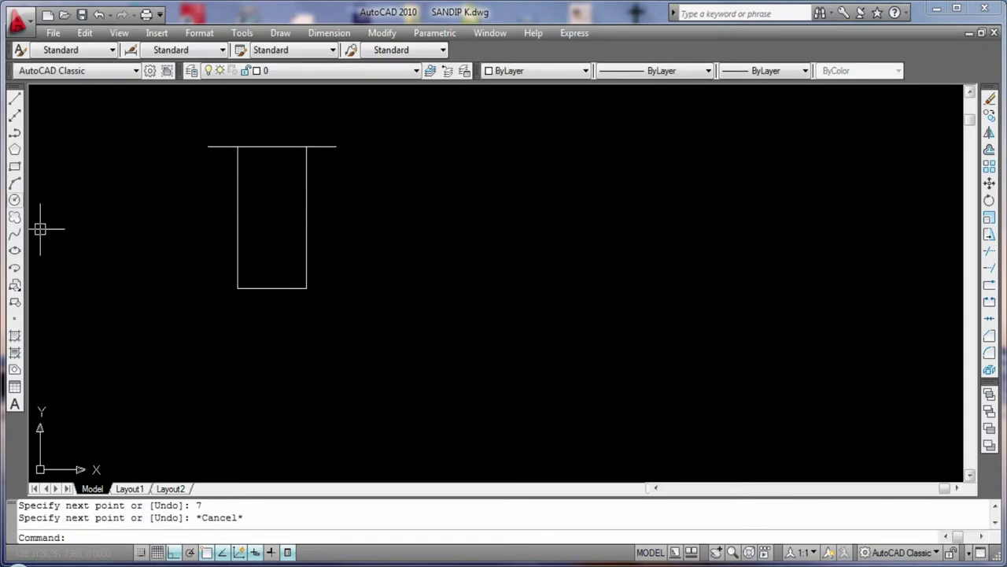
# Draw two 2.5 arcs at the shank's bottom-left and bottom-right corners
pyautogui.click(14, 182)
pyautogui.click(238, 288)
pyautogui.click(253, 297)
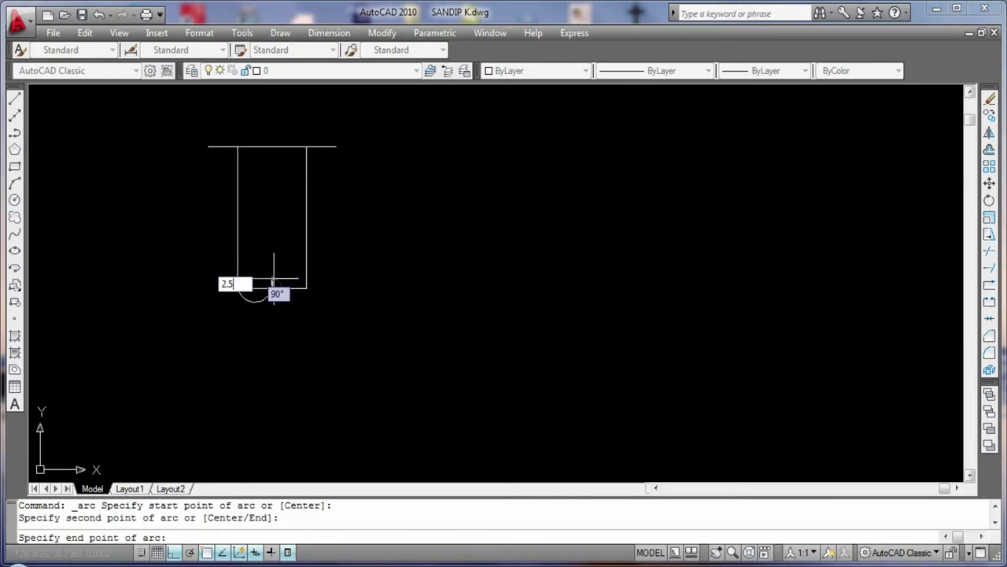
pyautogui.press('Return')
pyautogui.press('Return')
pyautogui.click(307, 288)
pyautogui.click(288, 278)
pyautogui.write('2.5')
pyautogui.press('Return')
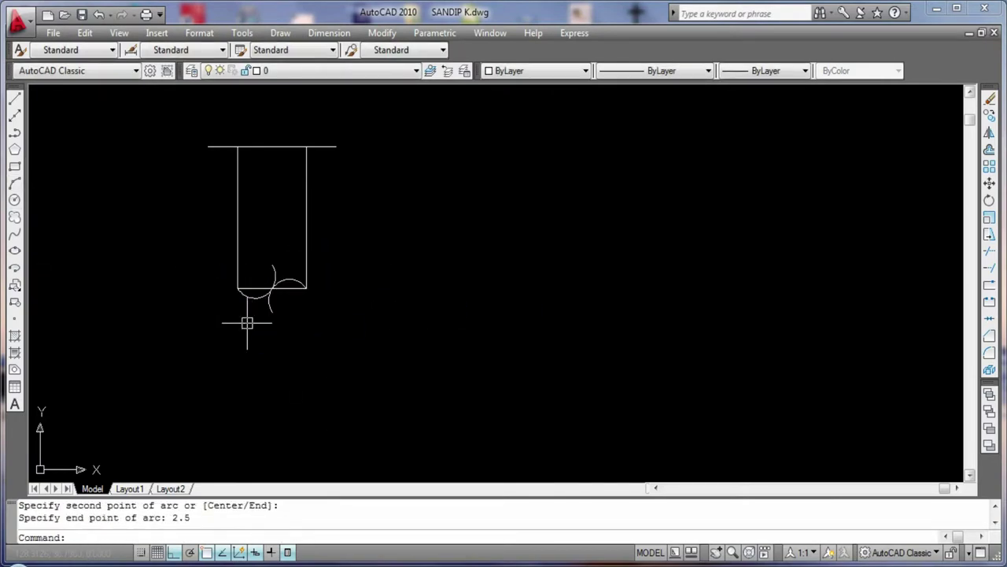
pyautogui.scroll(2, 247, 322)
pyautogui.press('t')
pyautogui.press('r')
pyautogui.press('Return')
pyautogui.press('Return')
# Trim the overlapping arc and line pieces and erase the shank's bottom edge
pyautogui.click(288, 295)
pyautogui.click(260, 261)
pyautogui.press('Escape')
pyautogui.click(267, 254)
pyautogui.press('Delete')
# Attempt arcs between the bottom-edge points, cancelling the unfinished ones and erasing a stray arc
pyautogui.click(14, 183)
pyautogui.click(295, 254)
pyautogui.click(365, 253)
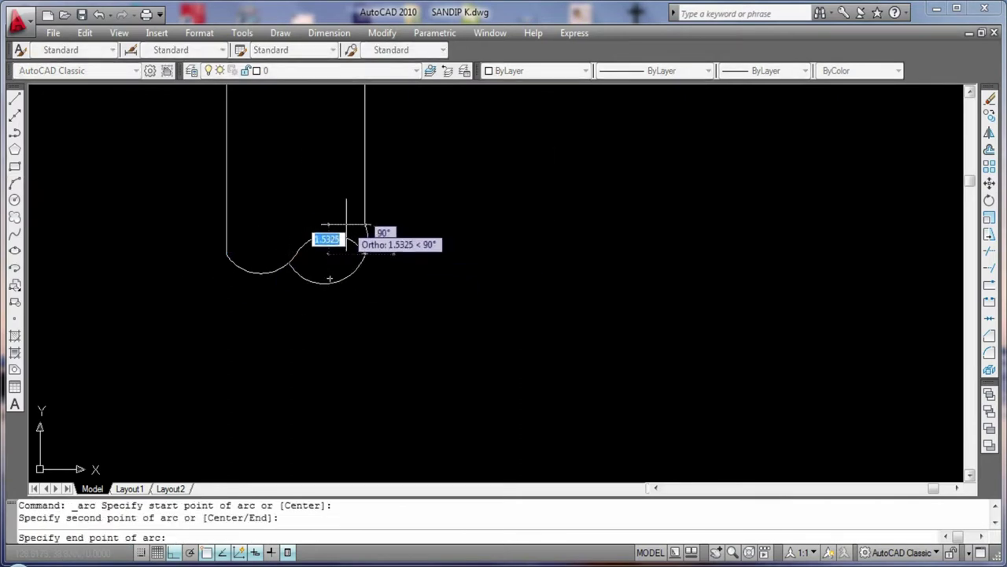
pyautogui.press('Escape')
pyautogui.press('Escape')
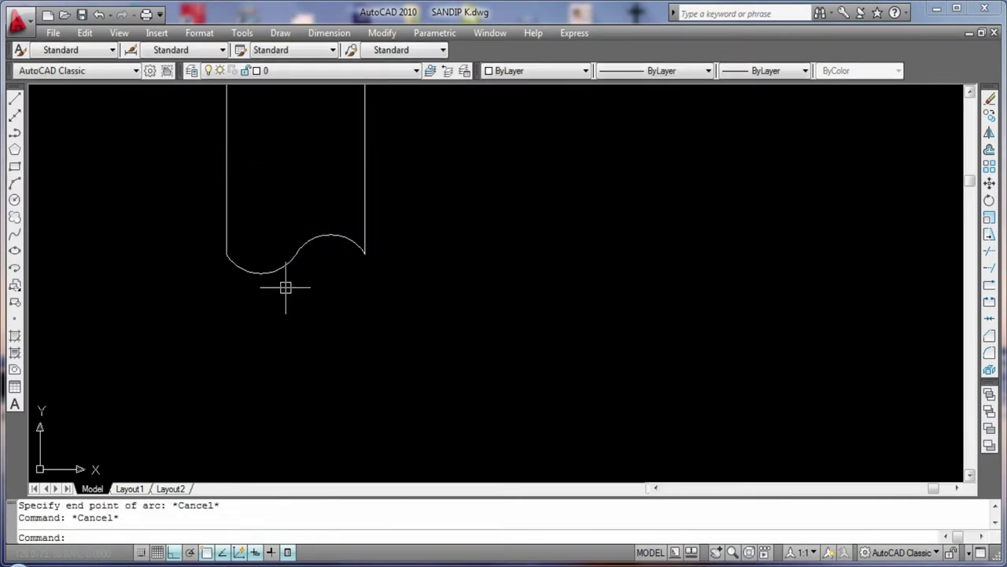
pyautogui.click(14, 182)
pyautogui.click(296, 253)
pyautogui.click(331, 235)
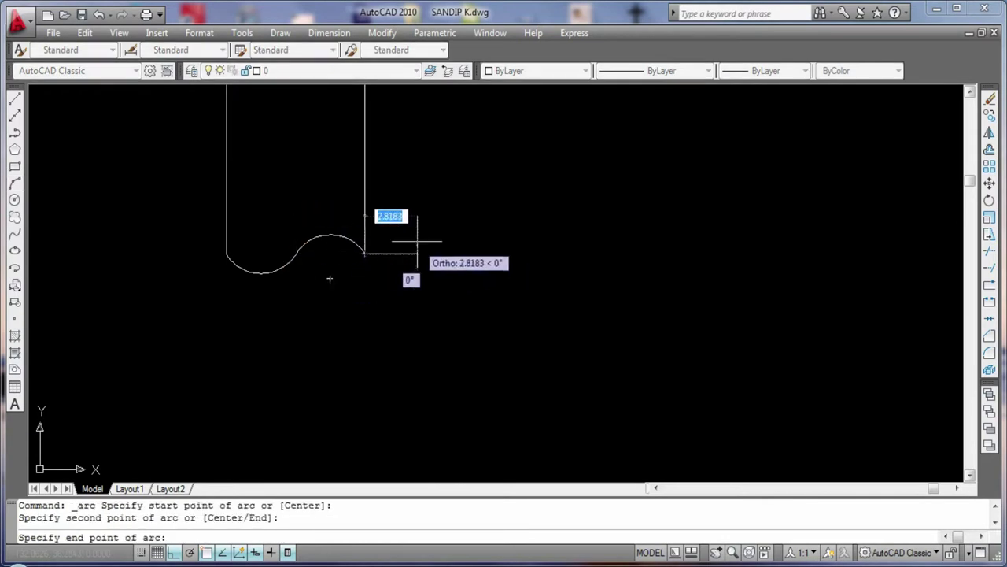
pyautogui.press('Escape')
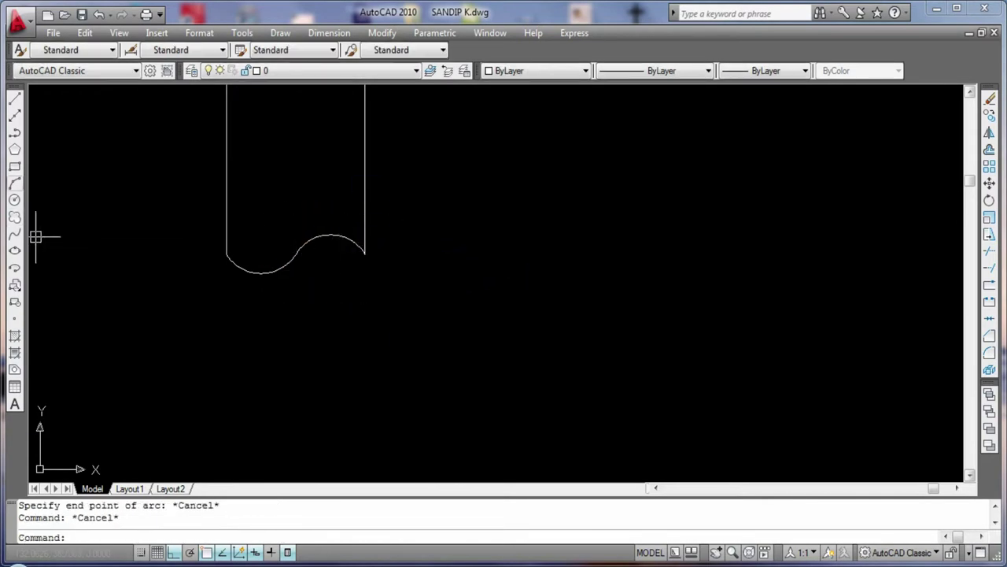
pyautogui.click(14, 182)
pyautogui.click(365, 254)
pyautogui.click(330, 277)
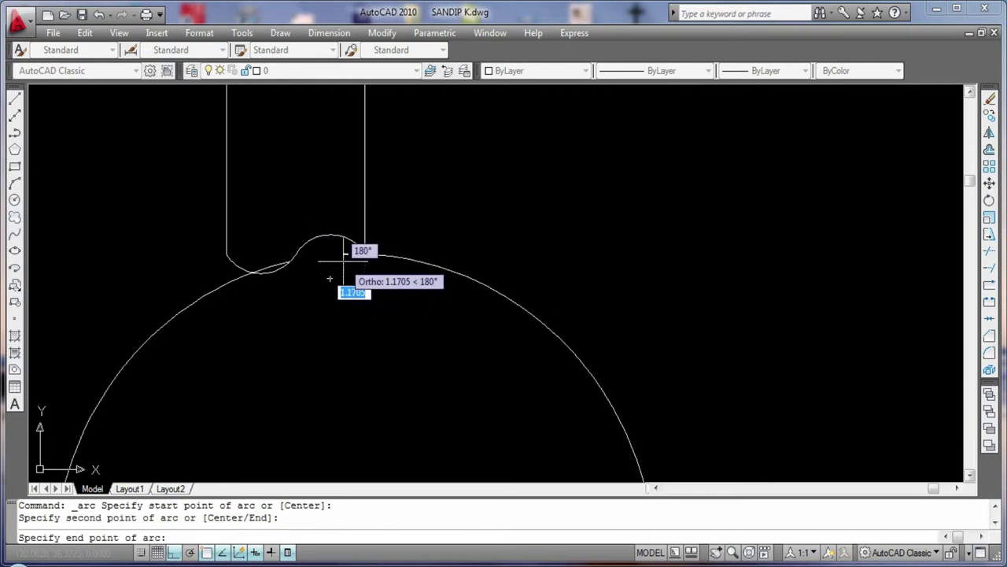
pyautogui.press('Escape')
pyautogui.press('Escape')
pyautogui.click(265, 273)
pyautogui.press('Delete')
# Redraw the shank's bottom edge as a line between its two corners
pyautogui.click(14, 98)
pyautogui.click(227, 254)
pyautogui.click(365, 253)
pyautogui.press('Return')
# Draw two 2.5 arcs rising from the bottom-left and bottom-right corners of the shank
pyautogui.click(15, 182)
pyautogui.click(227, 253)
pyautogui.click(261, 225)
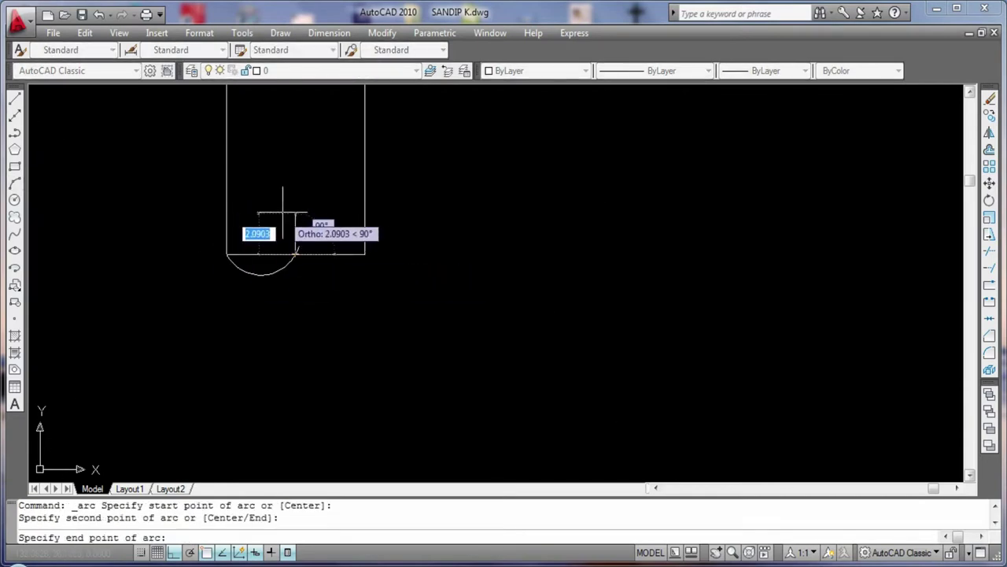
pyautogui.press('Return')
pyautogui.press('Return')
pyautogui.click(364, 253)
pyautogui.click(330, 220)
pyautogui.write('2.5')
# Add a third arc, erase it, and trim the arc tip above the bottom edge
pyautogui.press('Return')
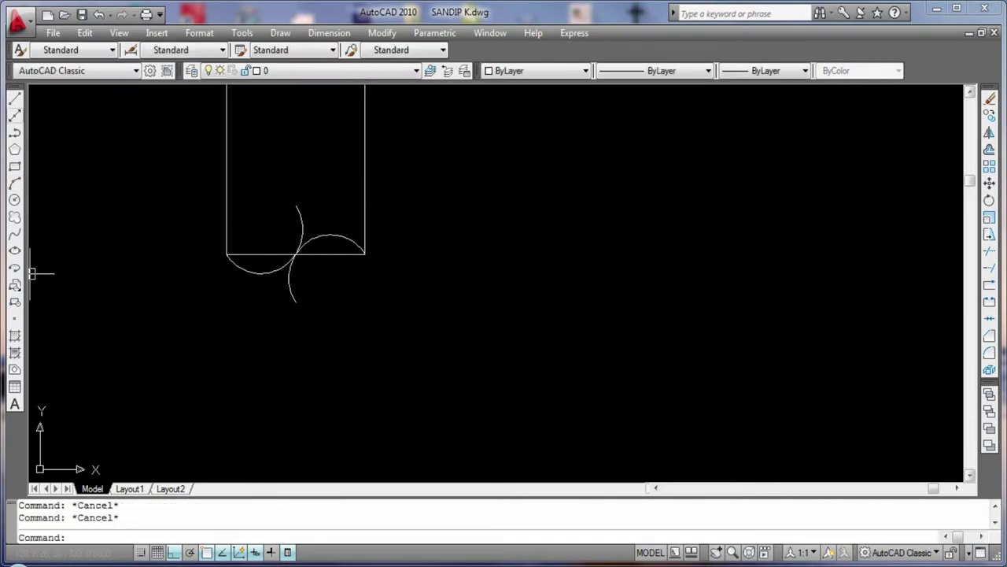
pyautogui.click(14, 183)
pyautogui.click(295, 254)
pyautogui.click(329, 254)
pyautogui.press('Return')
pyautogui.click(338, 280)
pyautogui.press('Delete')
pyautogui.write('tr')
pyautogui.press('Return')
pyautogui.press('Return')
pyautogui.click(295, 210)
pyautogui.press('Escape')
pyautogui.press('Escape')
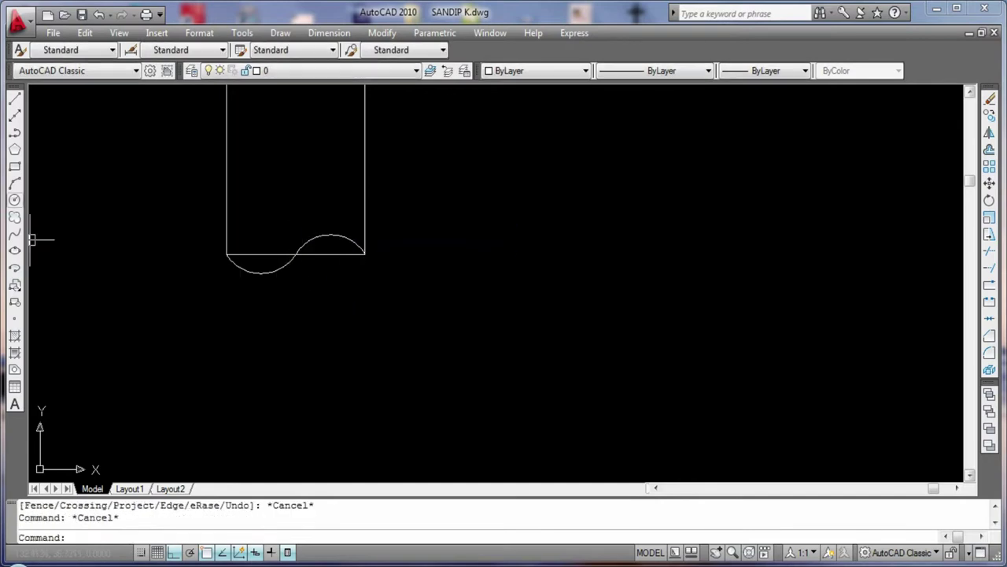
# Abandon an extra bottom-right arc, trim the unwanted upper arc, and erase the leftover bottom-left line
pyautogui.click(15, 182)
pyautogui.click(365, 254)
pyautogui.click(347, 272)
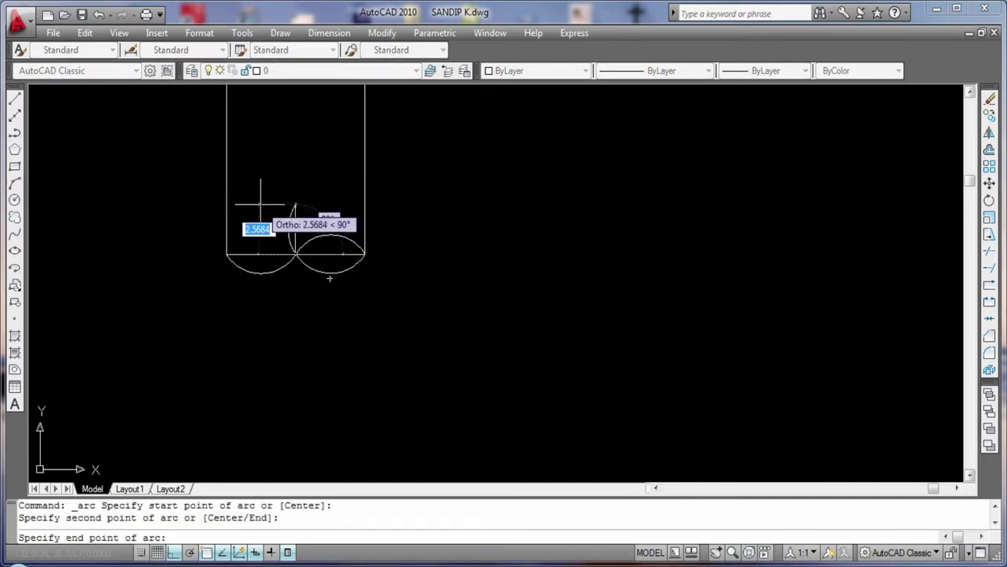
pyautogui.press('Escape')
pyautogui.write('tr')
pyautogui.press('Return')
pyautogui.press('Return')
pyautogui.click(285, 206)
pyautogui.click(270, 252)
pyautogui.press('Delete')
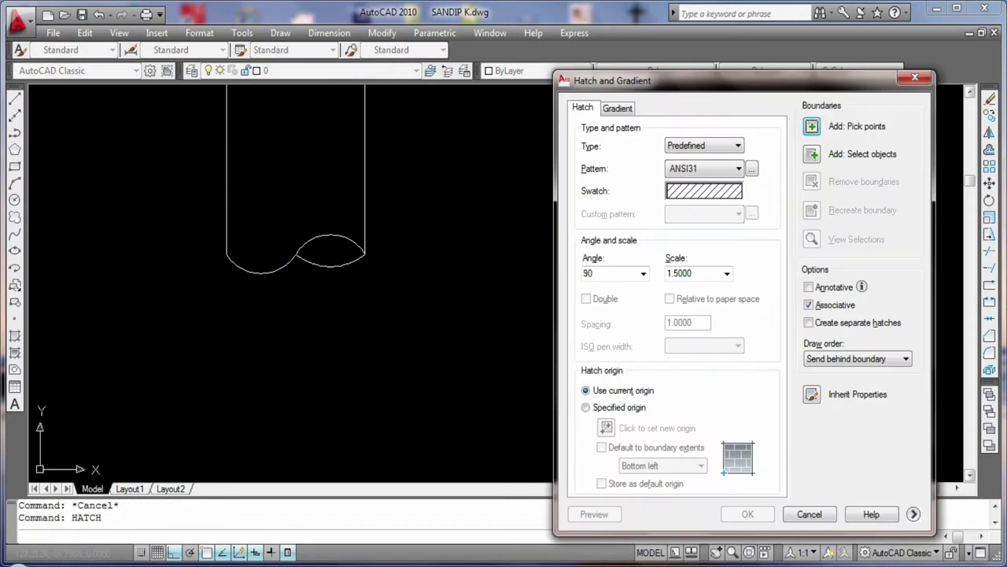
# Hatch the lens-shaped lobe with ANSI31 at angle 180, then begin a circle at the top line's midpoint
pyautogui.click(643, 273)
pyautogui.click(615, 408)
pyautogui.click(856, 126)
pyautogui.click(333, 255)
pyautogui.press('Return')
pyautogui.click(594, 513)
pyautogui.rightClick(650, 337)
pyautogui.scroll(-3, 651, 337)
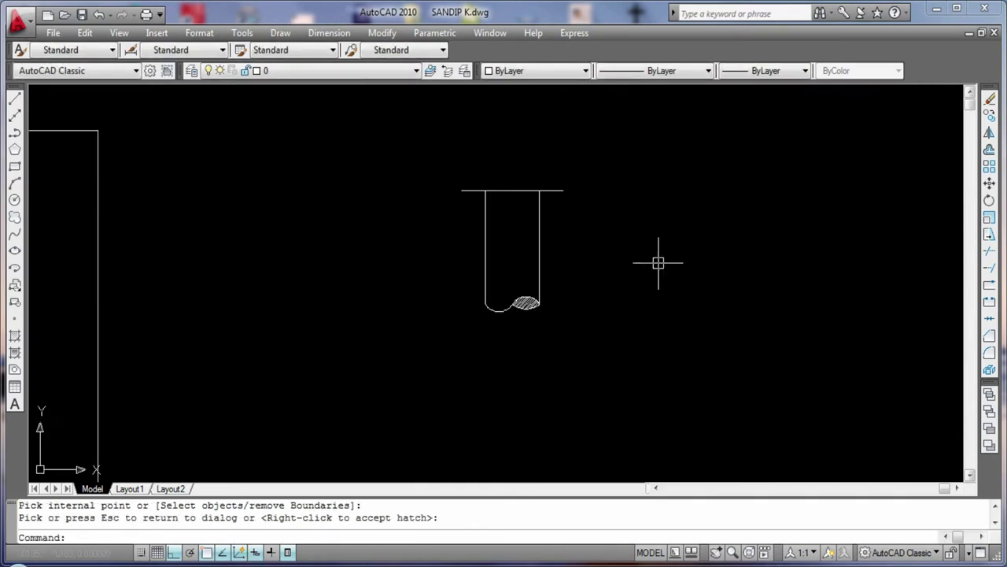
pyautogui.click(14, 199)
pyautogui.click(512, 190)
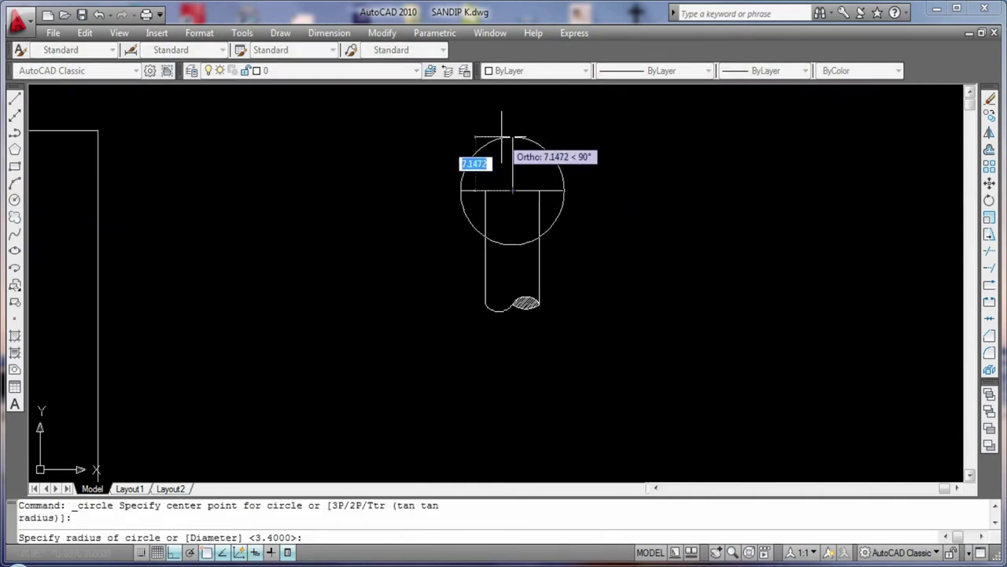
# Replace the oversized circle with a radius-7 circle centred on the top line's midpoint
pyautogui.scroll(2, 634, 280)
pyautogui.scroll(3, 456, 420)
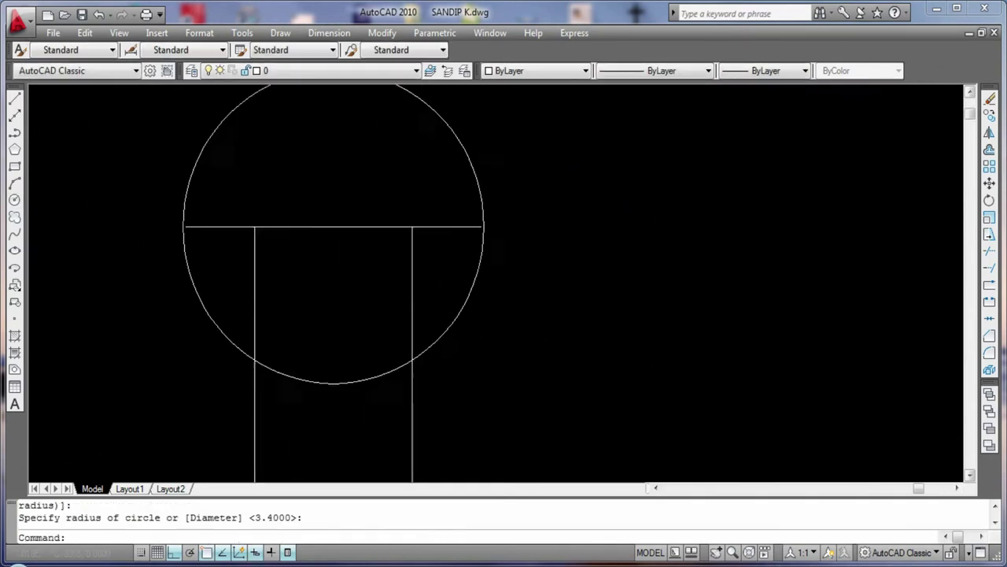
pyautogui.click(33, 222)
pyautogui.click(33, 207)
pyautogui.press('Delete')
pyautogui.click(14, 99)
pyautogui.click(150, 208)
pyautogui.press('Escape')
pyautogui.click(14, 200)
pyautogui.click(360, 207)
pyautogui.write('7')
pyautogui.press('Return')
# Trim away the circle's two lower arcs inside the shank, leaving a domed head
pyautogui.write('tr')
pyautogui.press('Return')
pyautogui.press('Return')
pyautogui.click(397, 419)
pyautogui.click(209, 354)
pyautogui.scroll(-1, 213, 355)
pyautogui.scroll(-2, 512, 205)
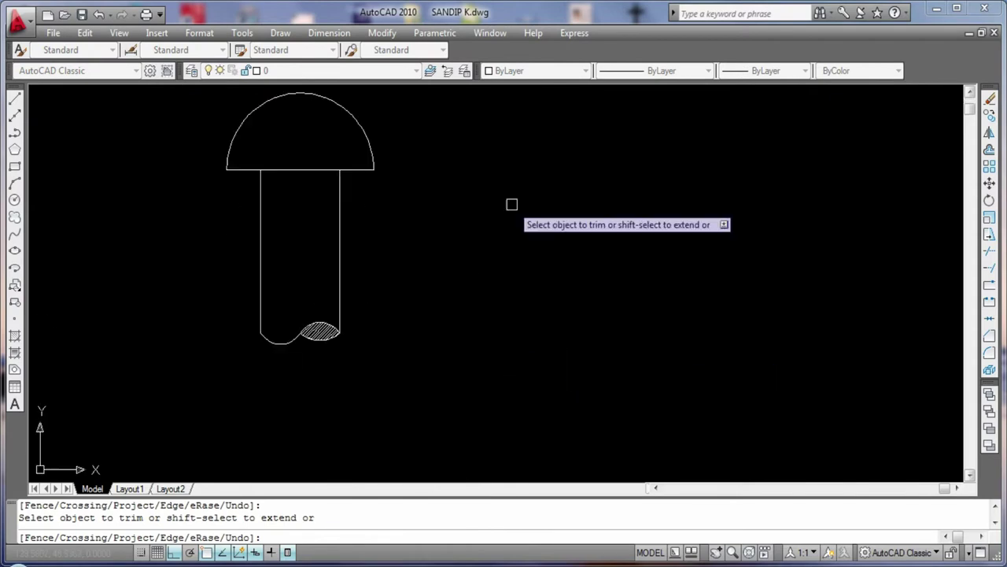
pyautogui.press('Escape')
pyautogui.scroll(-2, 524, 231)
pyautogui.scroll(2, 899, 180)
pyautogui.scroll(-2, 899, 180)
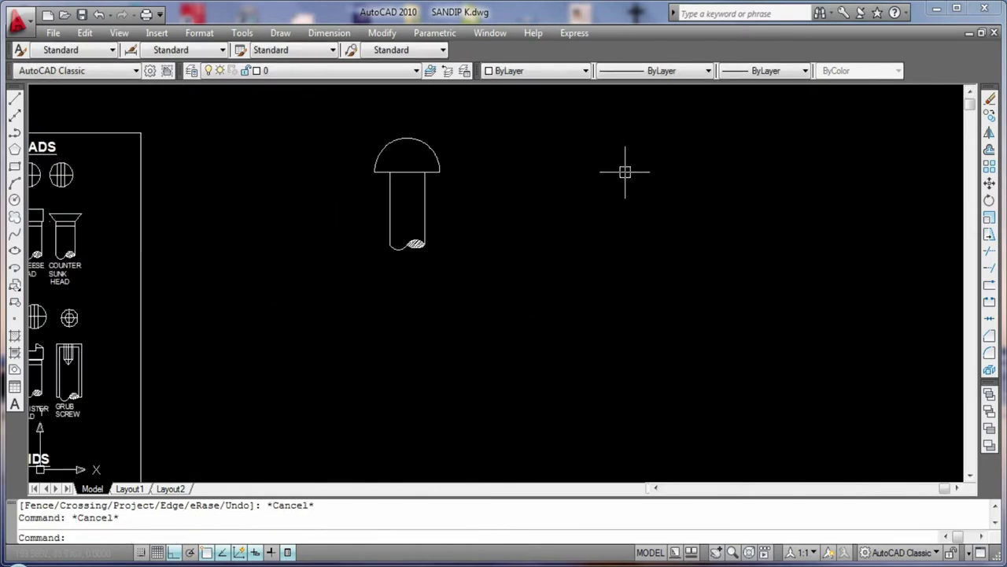
# Copy the whole round-head rivet horizontally to its right
pyautogui.write('o')
pyautogui.press('Return')
pyautogui.click(374, 275)
pyautogui.click(444, 160)
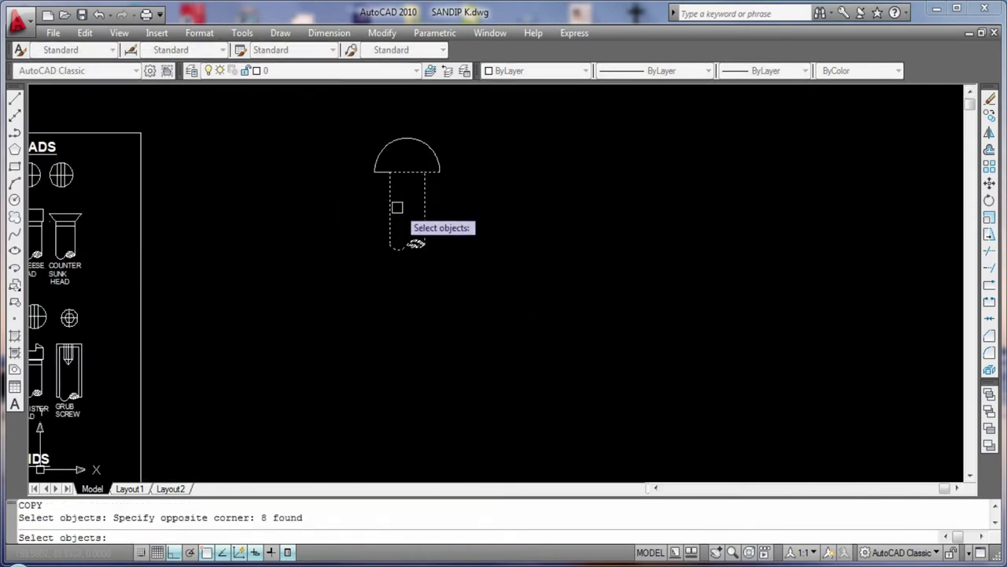
pyautogui.press('Escape')
pyautogui.press('Return')
pyautogui.click(367, 252)
pyautogui.click(457, 157)
pyautogui.press('Return')
pyautogui.click(409, 195)
pyautogui.click(539, 191)
pyautogui.press('Return')
# Draw a vertical line above the copied shank's top, then delete it as a stray
pyautogui.scroll(2, 493, 251)
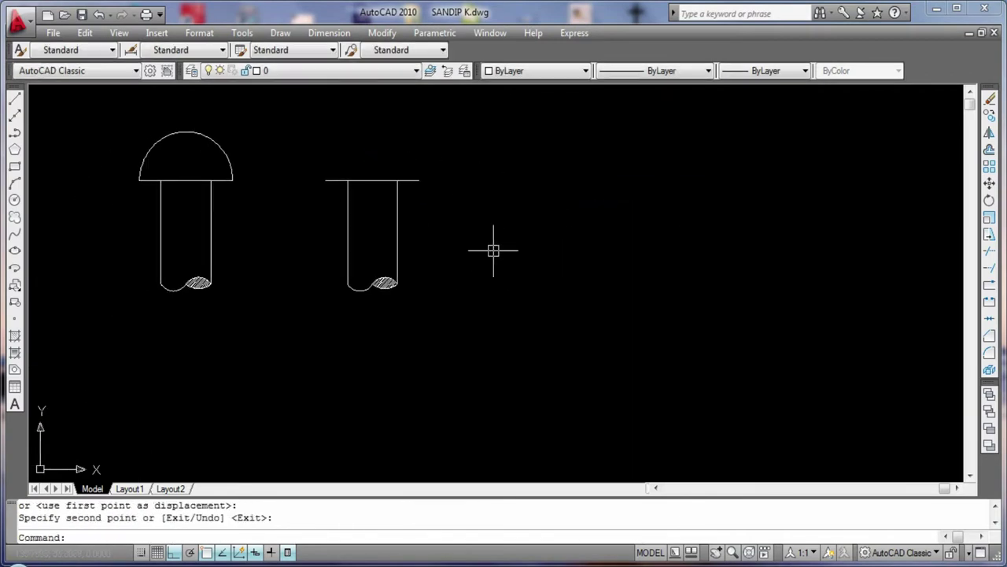
pyautogui.click(14, 99)
pyautogui.click(349, 180)
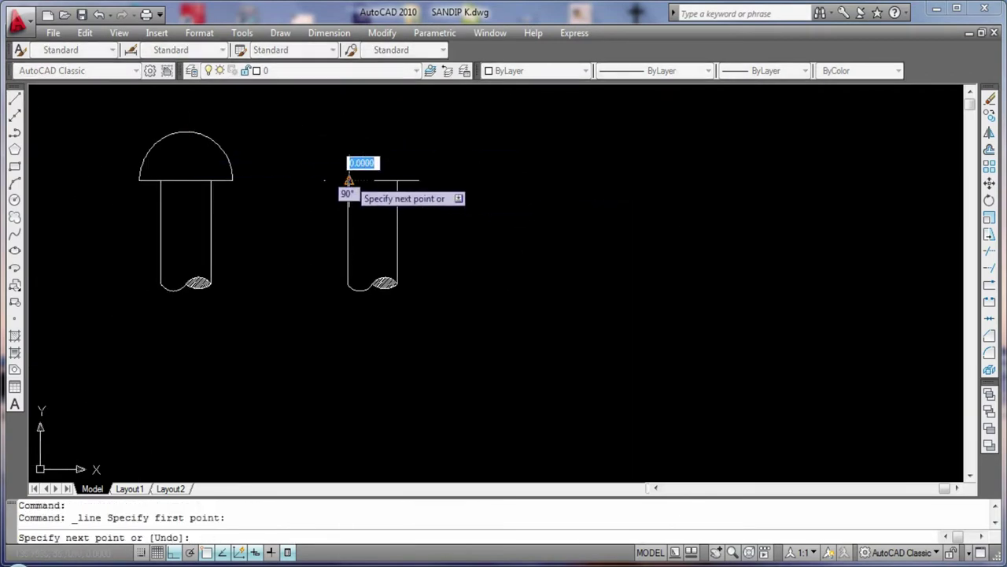
pyautogui.click(349, 128)
pyautogui.press('Escape')
pyautogui.click(349, 157)
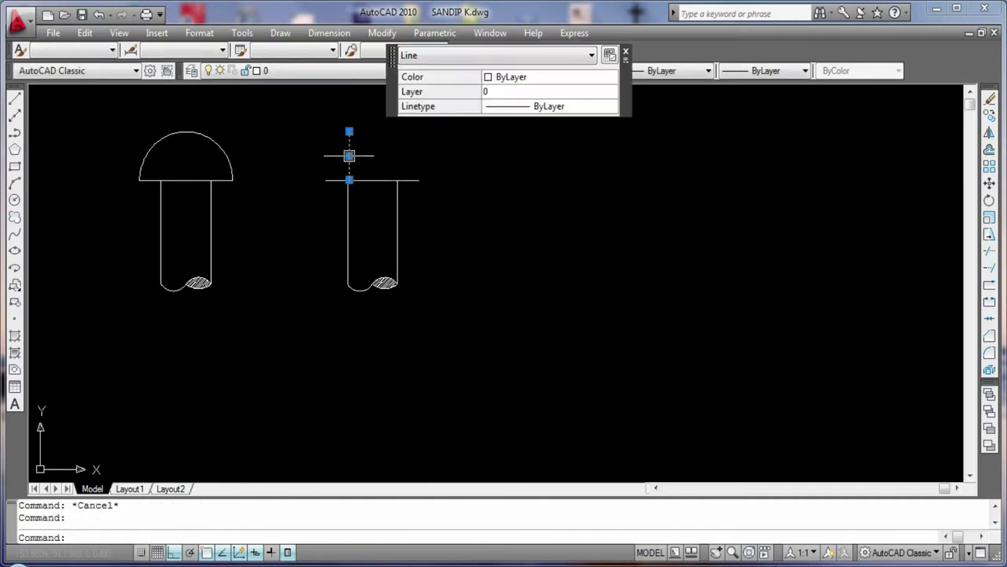
pyautogui.press('Delete')
pyautogui.scroll(2, 338, 174)
pyautogui.press('Escape')
# Draw the new head's left side, top edge and right side as connected lines
pyautogui.write('l')
pyautogui.press('Return')
pyautogui.click(354, 185)
pyautogui.moveTo(202, 139); pyautogui.dragTo(198, 212, button='middle')
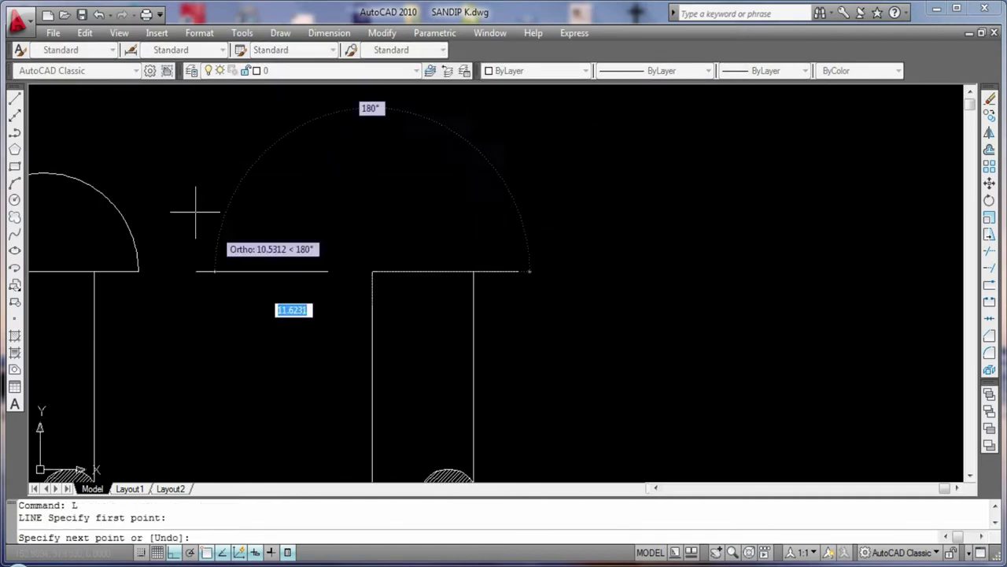
pyautogui.click(372, 171)
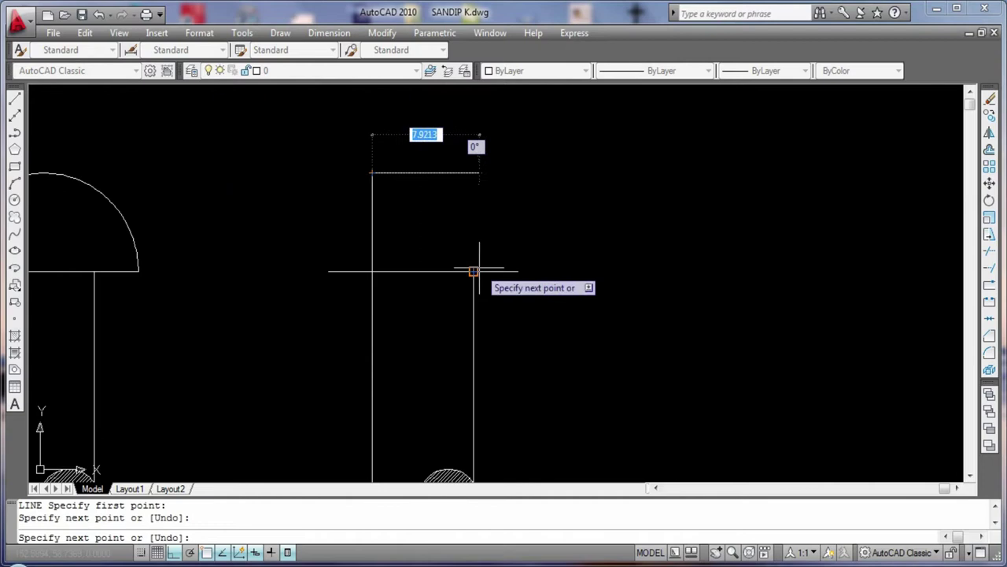
pyautogui.click(474, 171)
pyautogui.click(473, 271)
pyautogui.press('Return')
# Remove the extra upper-right segment from the new head
pyautogui.write('tr')
pyautogui.press('Return')
pyautogui.press('Return')
pyautogui.press('Escape')
pyautogui.press('Escape')
pyautogui.click(477, 225)
pyautogui.press('Delete')
# Draw left and right slanted sides from the top line's ends down to the base line
pyautogui.press('l')
pyautogui.press('Return')
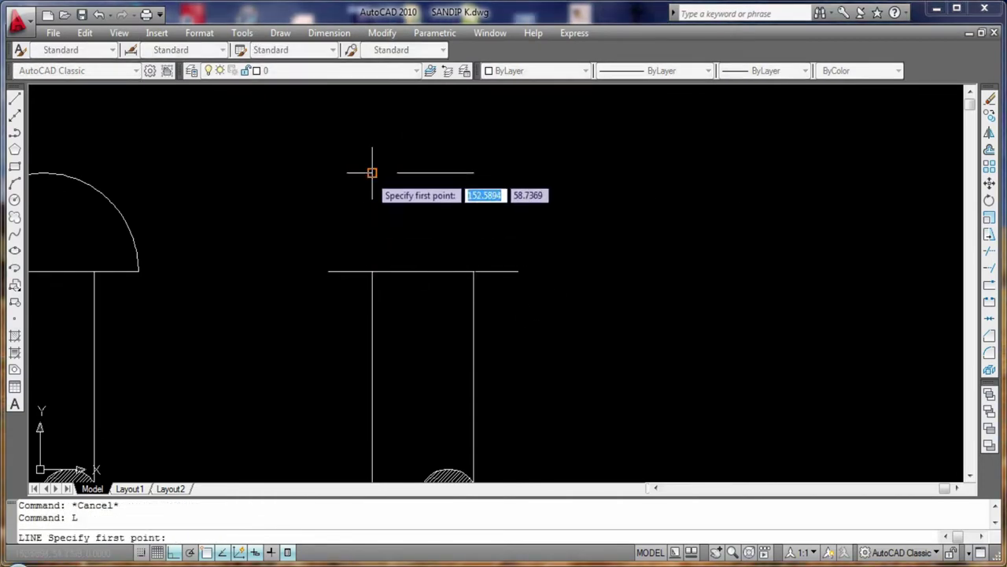
pyautogui.click(372, 171)
pyautogui.click(328, 272)
pyautogui.press('Return')
pyautogui.press('Return')
pyautogui.click(474, 172)
pyautogui.click(518, 272)
pyautogui.click(512, 262)
pyautogui.press('Return')
pyautogui.scroll(-4, 617, 260)
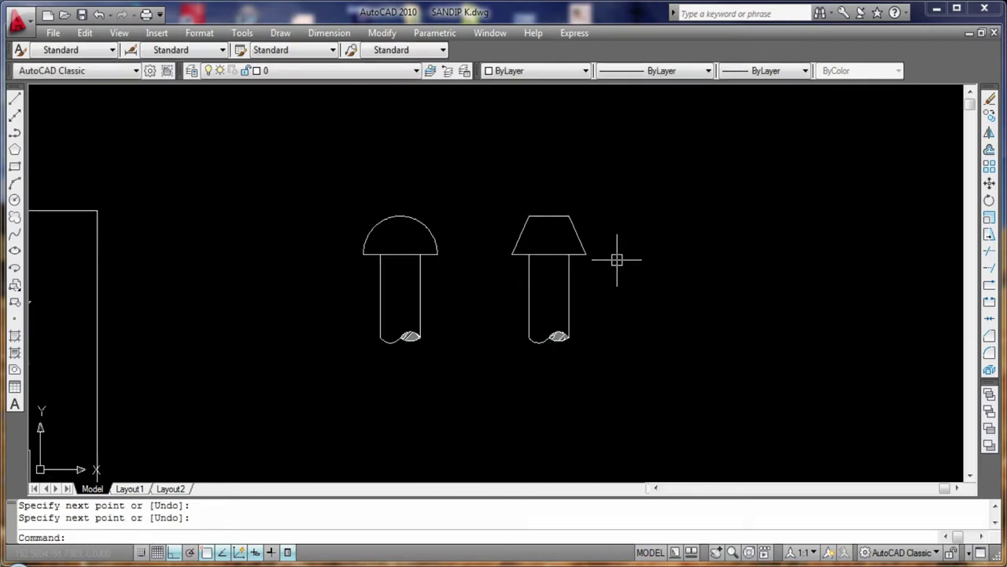
# Copy the pan rivet's shank and base to the right to start the third rivet
pyautogui.moveTo(565, 410); pyautogui.dragTo(382, 387, button='middle')
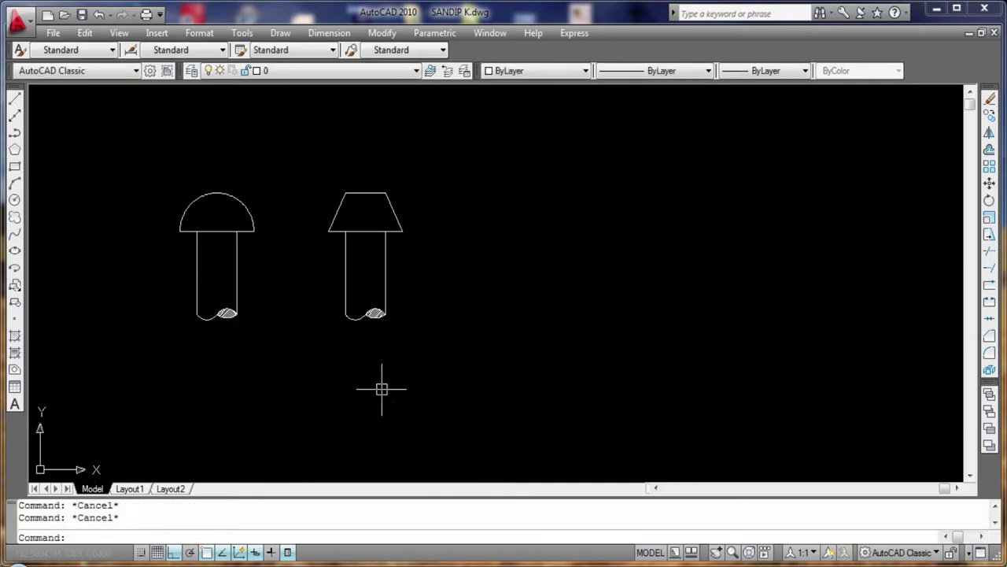
pyautogui.write('co')
pyautogui.press('Return')
pyautogui.moveTo(312, 355); pyautogui.dragTo(412, 223)
pyautogui.press('Return')
pyautogui.click(366, 231)
pyautogui.click(533, 232)
pyautogui.press('Return')
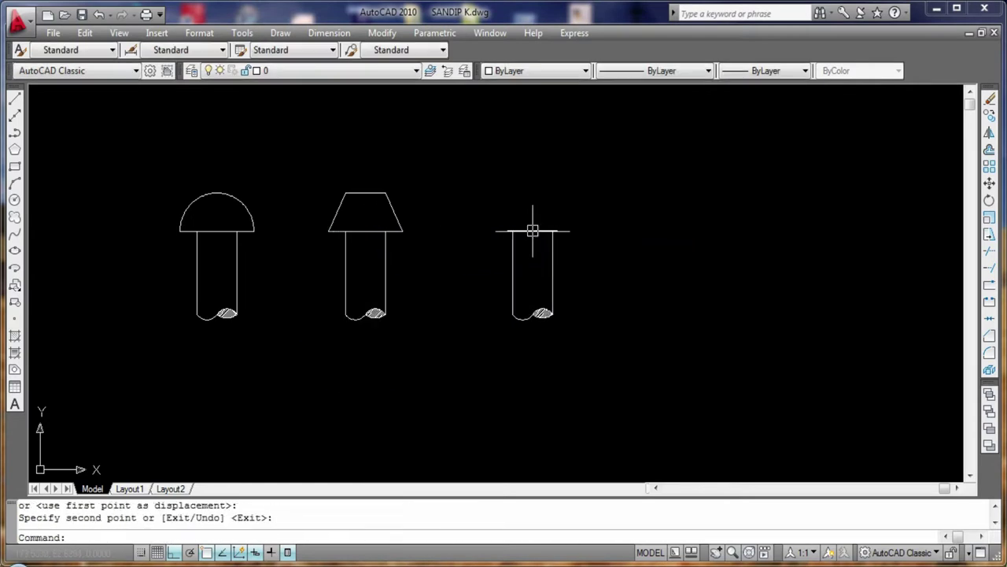
# Draw two horizontal lines across the copied shank to mark the neck
pyautogui.click(14, 97)
pyautogui.click(513, 273)
pyautogui.click(553, 272)
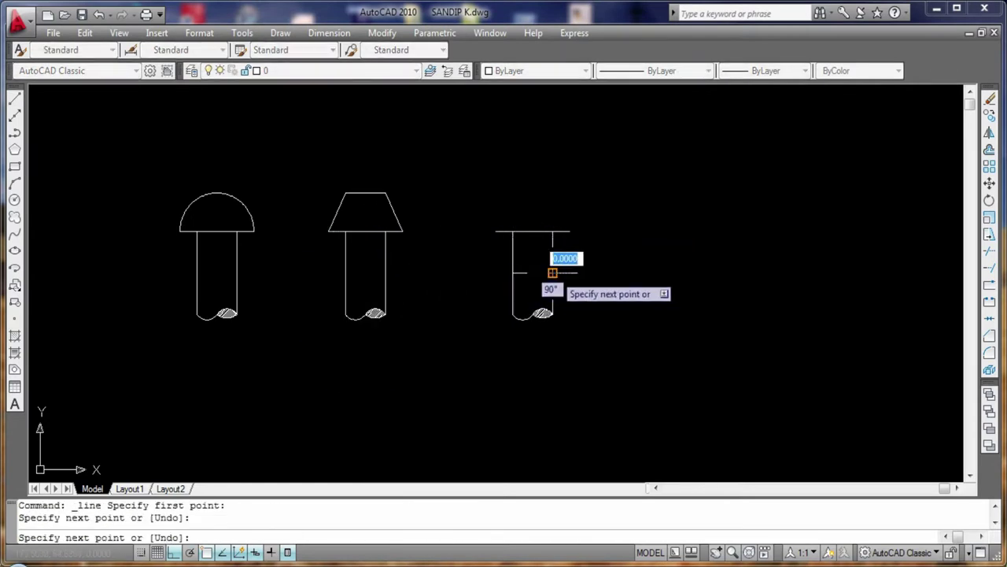
pyautogui.press('Return')
pyautogui.click(14, 98)
pyautogui.click(513, 258)
pyautogui.click(552, 257)
pyautogui.press('Return')
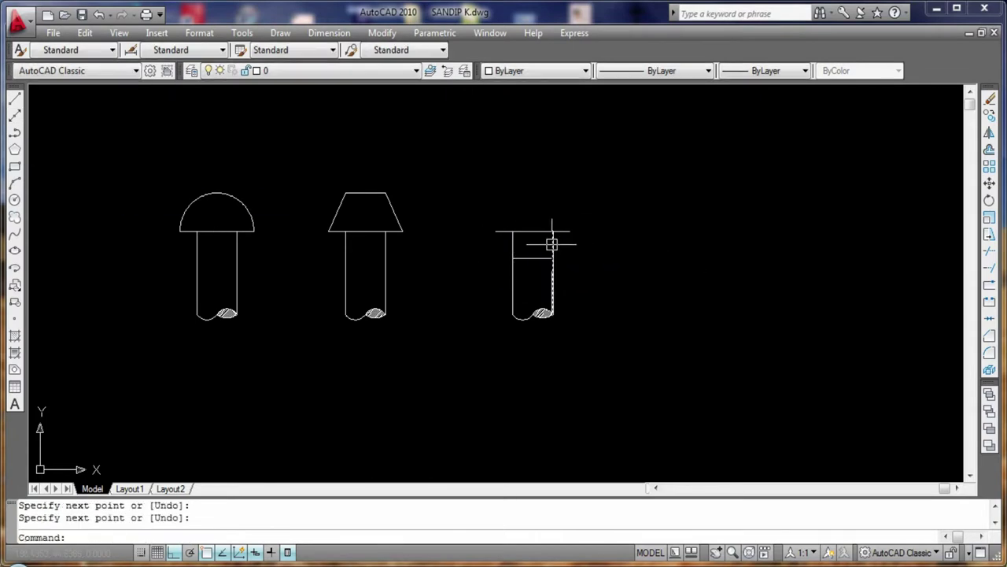
pyautogui.write('TR')
# Trim the shank sides at the neck and draw the inverted taper's slanted sides
pyautogui.press('Return')
pyautogui.press('Return')
pyautogui.click(513, 244)
pyautogui.press('Escape')
pyautogui.press('Escape')
pyautogui.write('L')
pyautogui.press('Return')
pyautogui.click(513, 257)
pyautogui.click(495, 231)
pyautogui.click(566, 230)
pyautogui.press('Return')
pyautogui.press('Return')
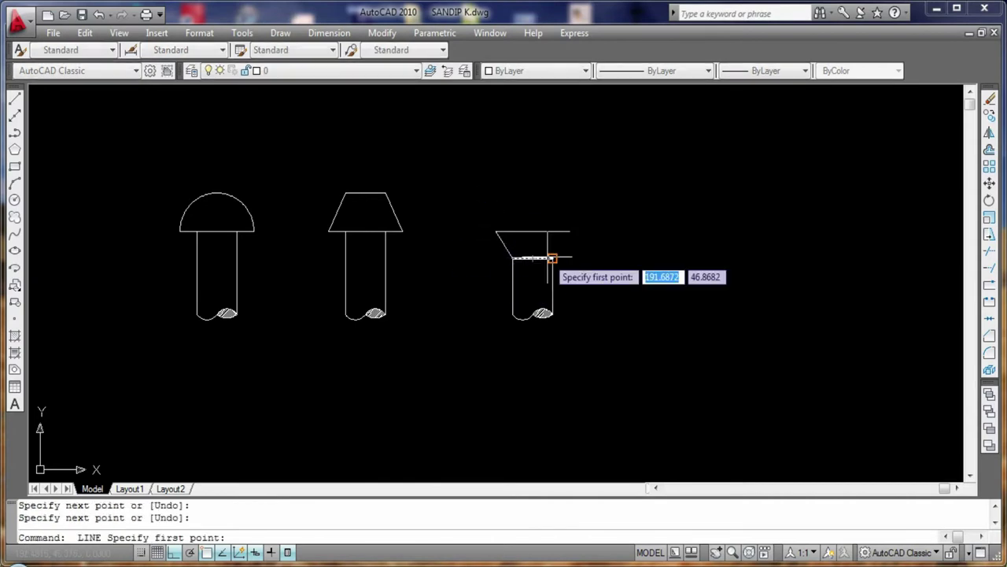
pyautogui.click(552, 257)
pyautogui.click(566, 231)
pyautogui.press('Return')
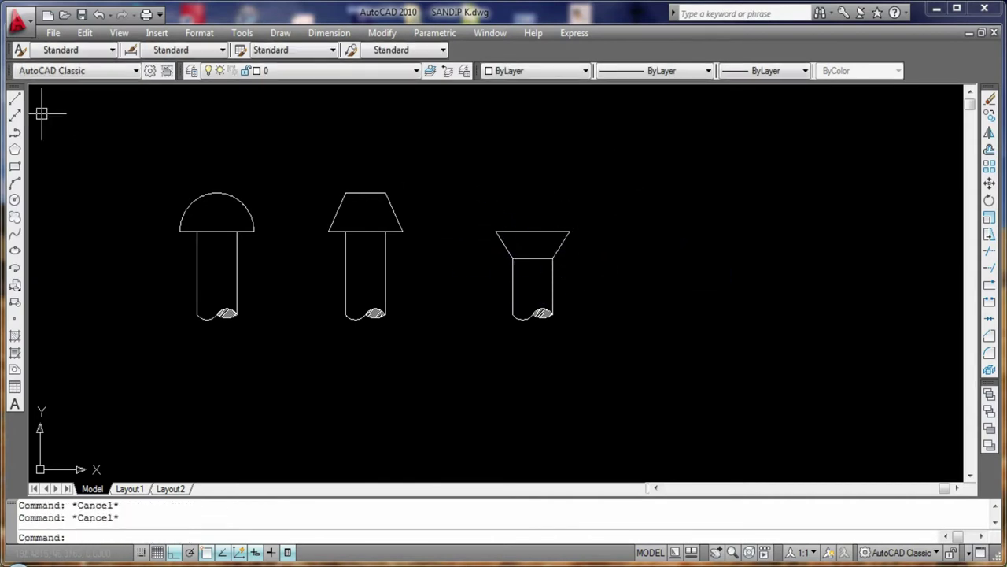
# Draw vertical guide lines up from the neck corners to frame the upper head
pyautogui.click(14, 98)
pyautogui.click(513, 257)
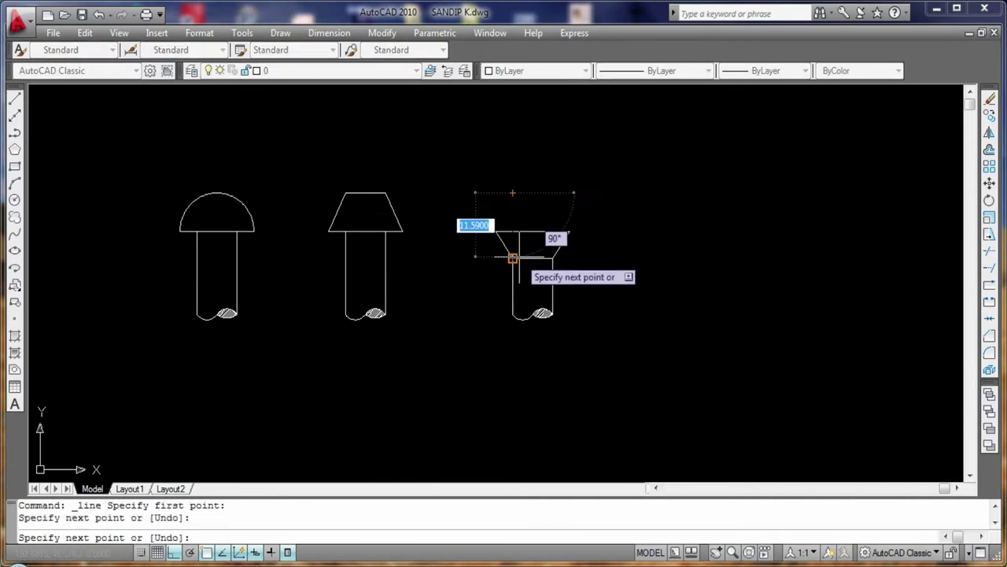
pyautogui.click(513, 192)
pyautogui.click(552, 192)
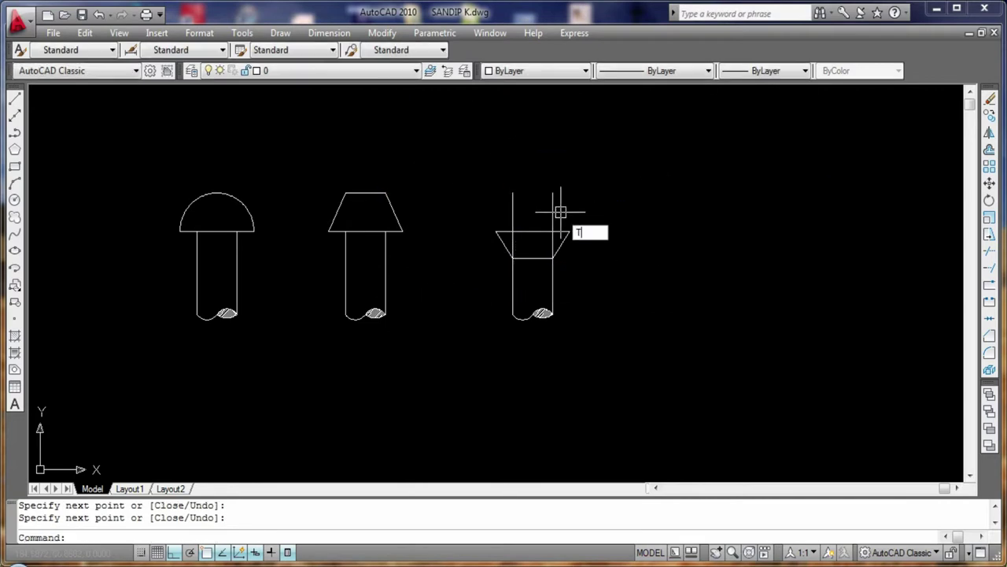
pyautogui.click(552, 257)
pyautogui.press('Return')
# Draw the tapered top head's slanted sides and top edge along the guides
pyautogui.write('tr')
pyautogui.press('Return')
pyautogui.press('Return')
pyautogui.press('Escape')
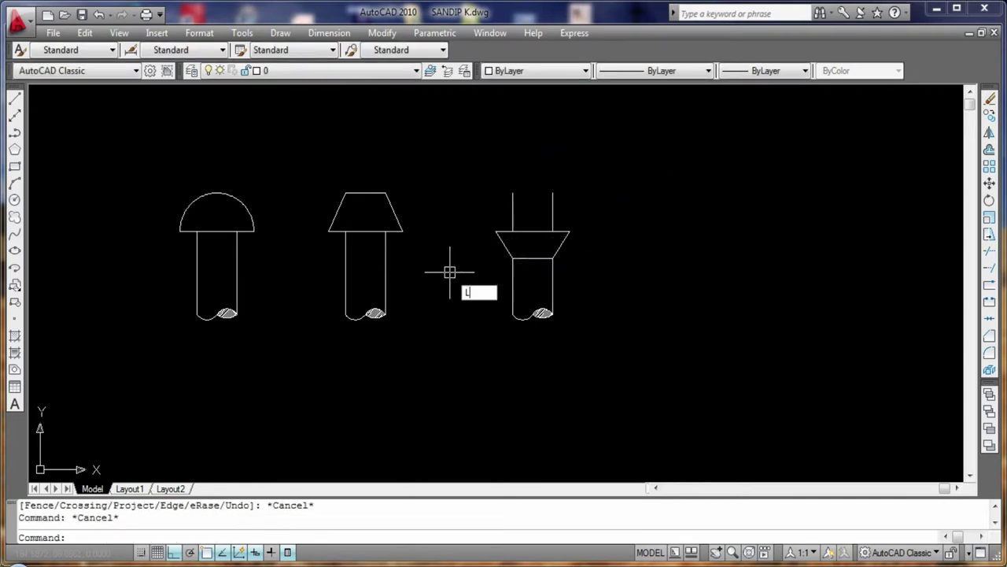
pyautogui.press('Return')
pyautogui.click(495, 232)
pyautogui.click(513, 192)
pyautogui.press('Return')
pyautogui.press('Return')
pyautogui.click(513, 192)
pyautogui.click(569, 231)
pyautogui.press('Escape')
pyautogui.press('Return')
pyautogui.click(513, 192)
pyautogui.press('Return')
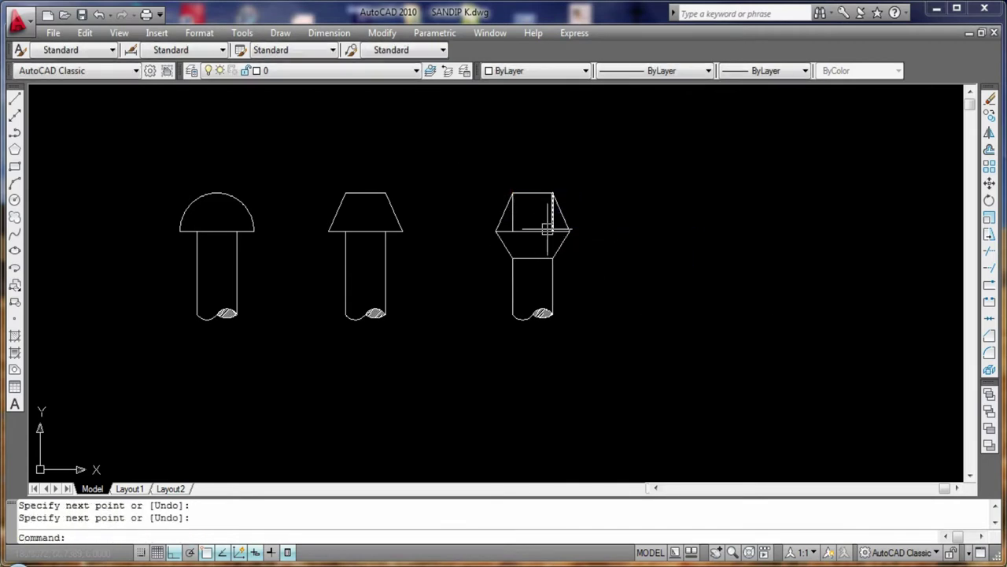
# Delete the two inner guide lines
pyautogui.click(547, 229)
pyautogui.press('Delete')
pyautogui.click(512, 209)
pyautogui.press('Delete')
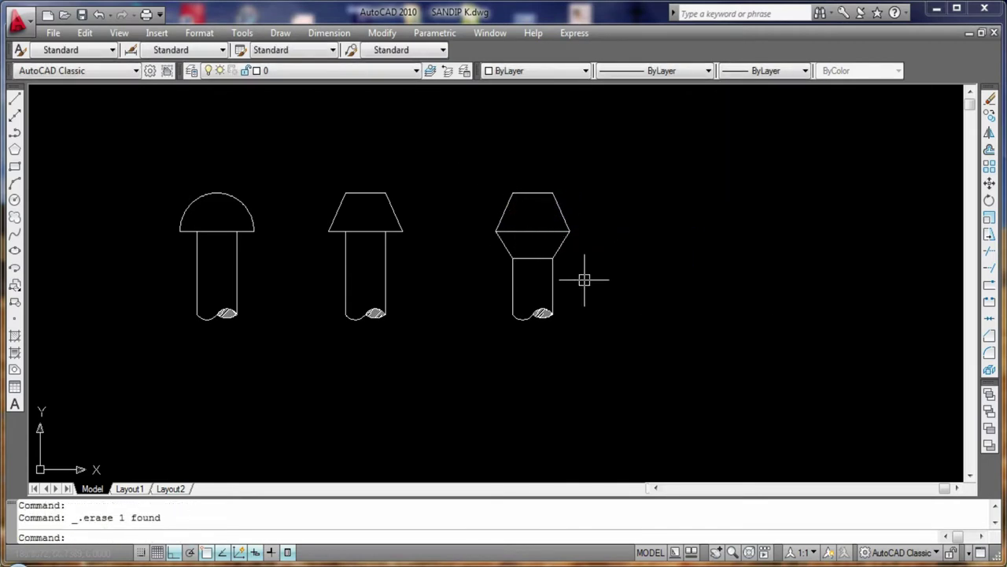
# Write 'SNAP OR CUP' as multiline text at height 2 under the first rivet
pyautogui.click(14, 404)
pyautogui.click(164, 335)
pyautogui.click(281, 405)
pyautogui.press('Return')
pyautogui.write('SN')
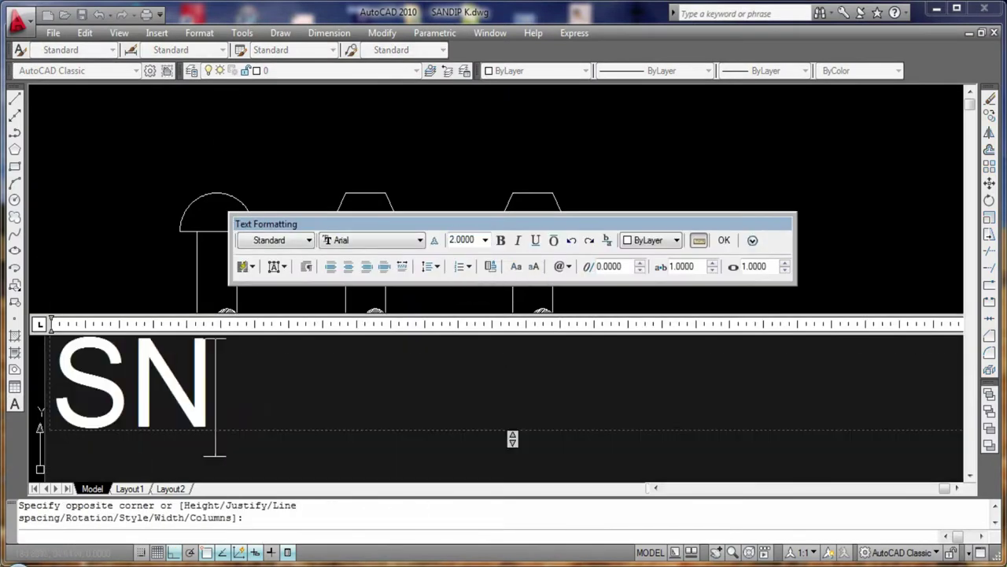
pyautogui.write('AP OR CUP')
pyautogui.click(723, 240)
# Add a second multiline label 'PAN' at height 2
pyautogui.press('Return')
pyautogui.click(181, 343)
pyautogui.click(952, 378)
pyautogui.press('Return')
pyautogui.write('PAN')
pyautogui.click(612, 258)
# Write 'PAN WITH TAPERED NECK' at height 2 under the third rivet
pyautogui.press('Return')
pyautogui.click(497, 331)
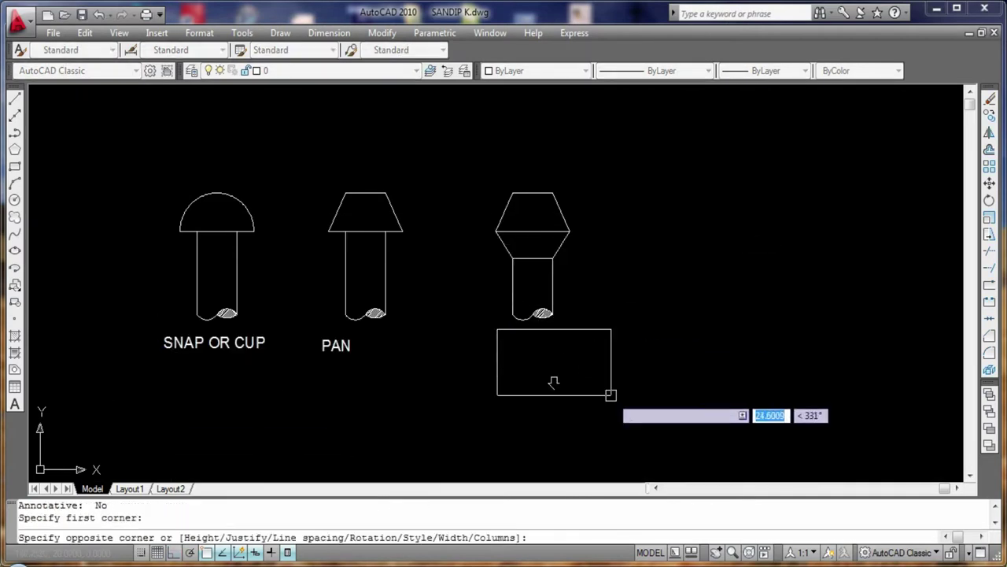
pyautogui.click(617, 400)
pyautogui.click(591, 232)
pyautogui.click(571, 253)
pyautogui.write('PAN WITH')
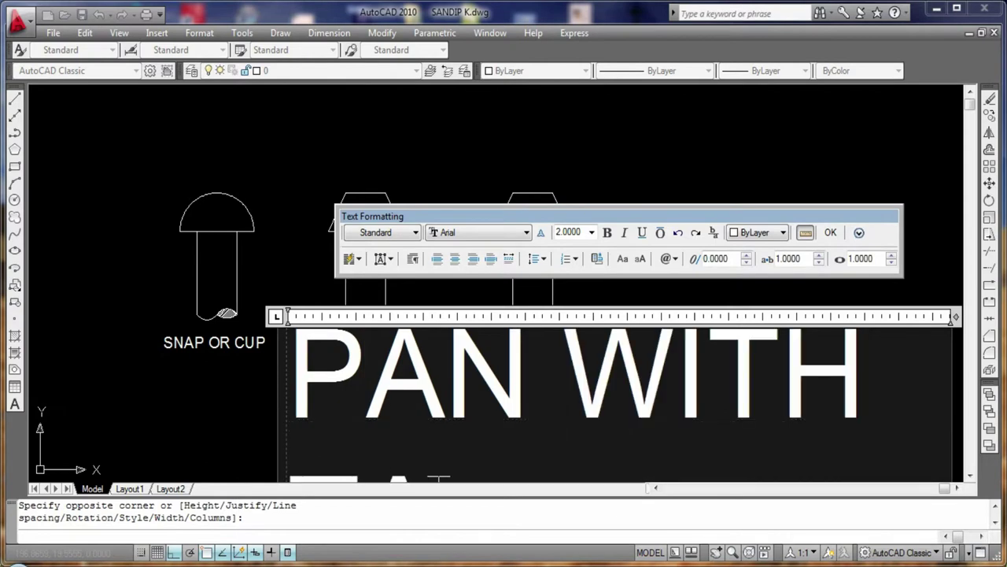
pyautogui.write(' TAPERED NECK')
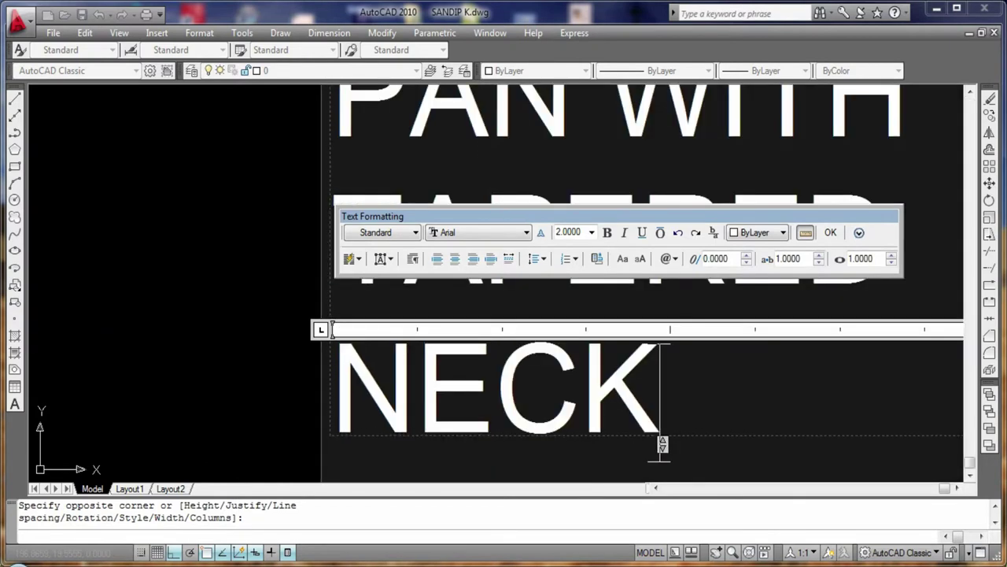
pyautogui.click(321, 348)
# Move the 'PAN' label so it sits centred under the middle rivet
pyautogui.write('m')
pyautogui.press('Return')
pyautogui.click(311, 336)
pyautogui.click(364, 355)
pyautogui.press('Return')
pyautogui.click(324, 349)
pyautogui.click(353, 354)
# Save the drawing and copy the snap rivet to a spot directly below the original
pyautogui.scroll(-1, 633, 425)
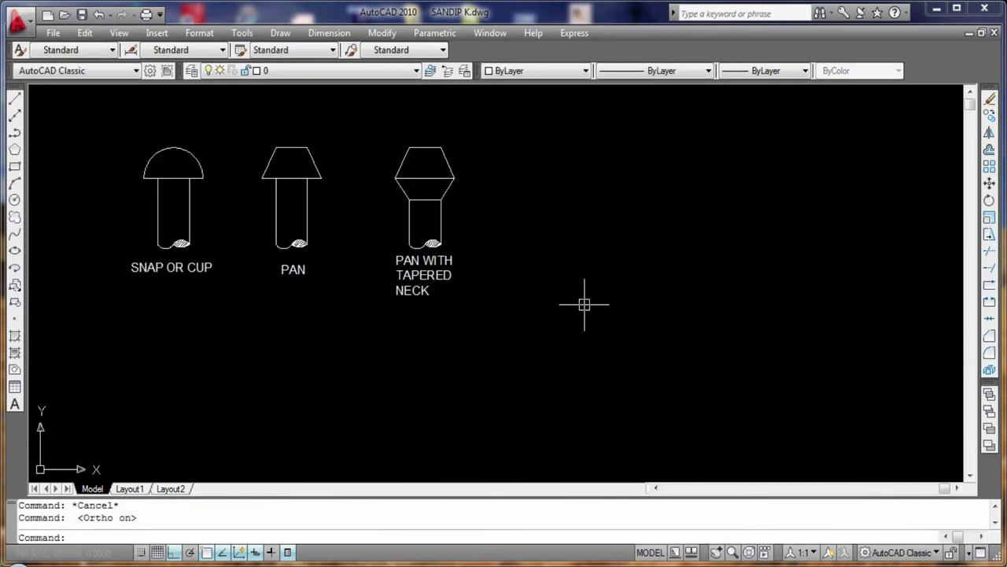
pyautogui.hotkey('ctrl', 's')
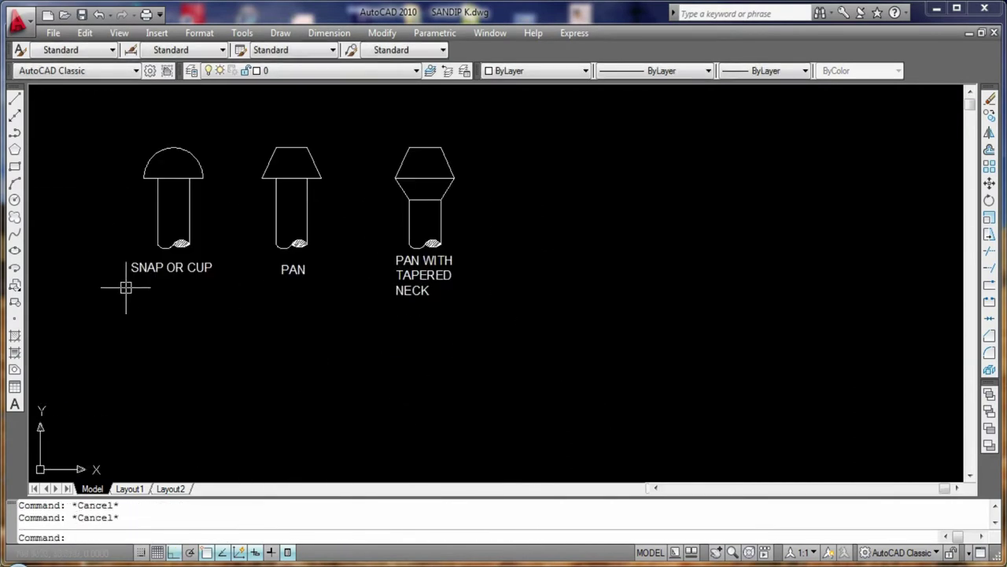
pyautogui.write('co')
pyautogui.press('Return')
pyautogui.click(130, 241)
pyautogui.click(218, 134)
pyautogui.press('Return')
pyautogui.click(173, 148)
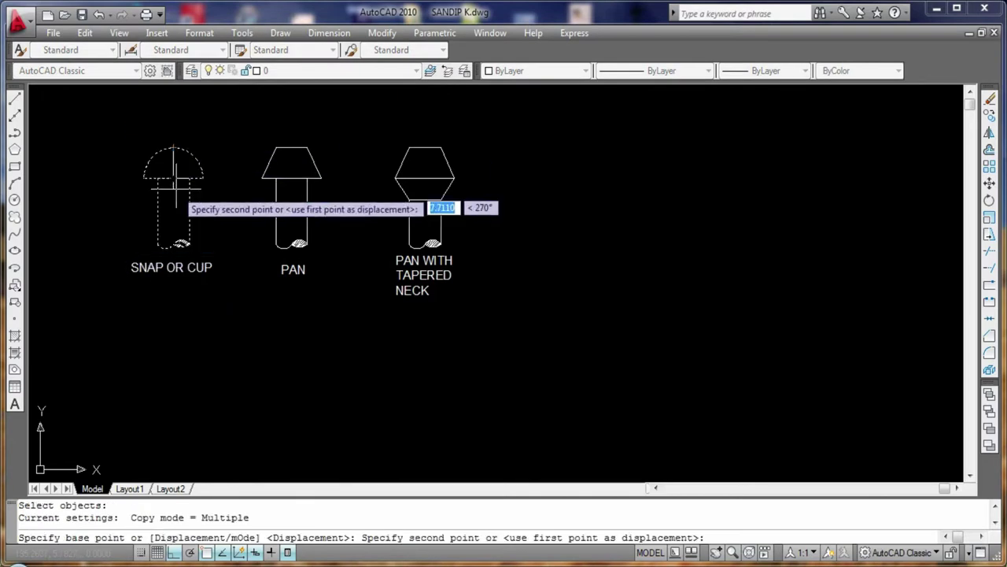
pyautogui.click(165, 318)
pyautogui.press('Return')
pyautogui.scroll(2, 110, 292)
# Draw a vertical centre line through the copied dome and trim away its right arc
pyautogui.click(15, 98)
pyautogui.click(275, 317)
pyautogui.click(275, 271)
pyautogui.press('Escape')
pyautogui.press('t')
pyautogui.press('r')
pyautogui.press('Return')
pyautogui.press('Return')
pyautogui.click(245, 289)
pyautogui.click(301, 288)
pyautogui.press('Return')
# Replace the centre line with a 5.5-long guide line from the shank top's centre
pyautogui.click(14, 182)
pyautogui.press('Escape')
pyautogui.press('Escape')
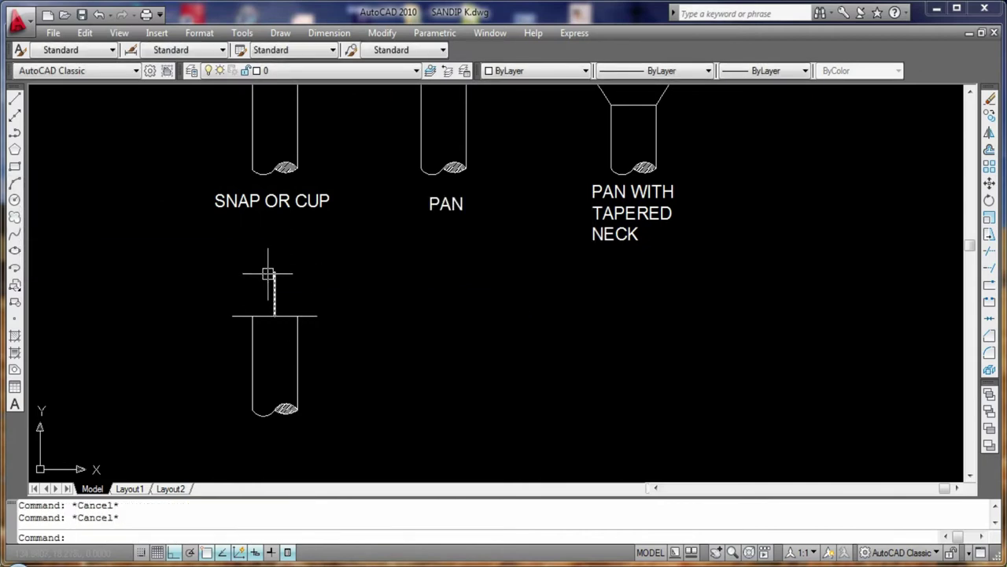
pyautogui.click(14, 98)
pyautogui.press('Escape')
pyautogui.click(274, 293)
pyautogui.press('Delete')
pyautogui.click(14, 98)
pyautogui.click(274, 315)
pyautogui.press('Return')
pyautogui.press('Escape')
# Draw the first head arc from the head's left edge up to the guide line
pyautogui.click(14, 183)
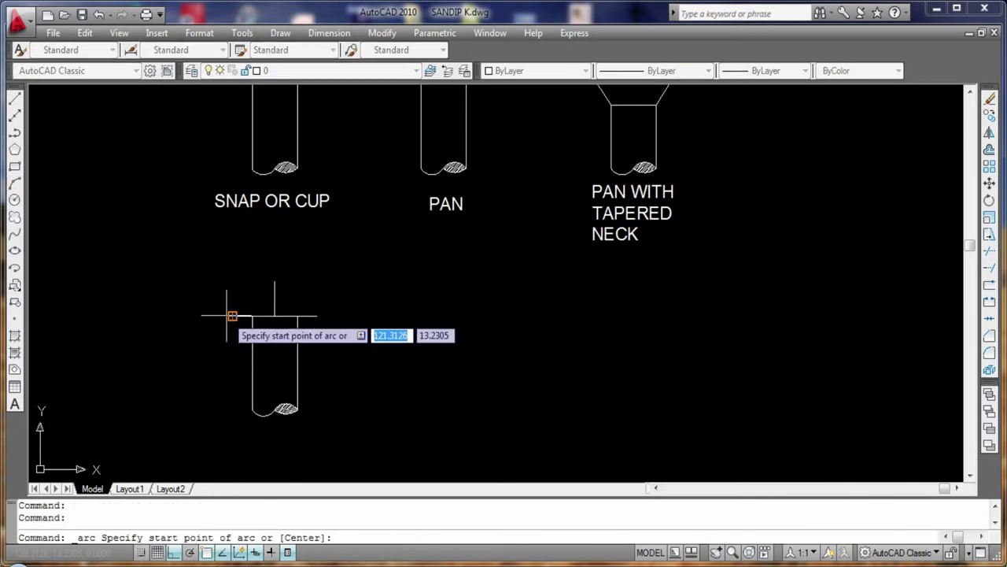
pyautogui.click(233, 316)
pyautogui.click(275, 281)
pyautogui.press('Return')
# Try repeatedly to draw a second arc from the head's right edge, then delete the faulty arc
pyautogui.click(14, 182)
pyautogui.click(295, 315)
pyautogui.click(284, 340)
pyautogui.write('1')
pyautogui.press('Escape')
pyautogui.click(14, 182)
pyautogui.click(295, 315)
pyautogui.click(285, 340)
pyautogui.press('Escape')
pyautogui.press('Escape')
pyautogui.click(14, 183)
pyautogui.click(295, 315)
pyautogui.click(285, 340)
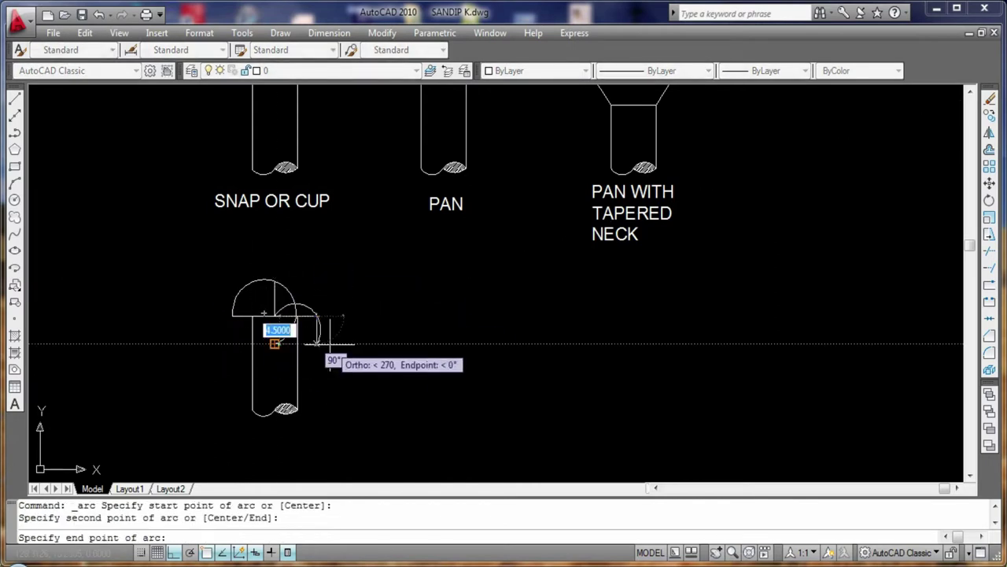
pyautogui.press('Escape')
pyautogui.press('Escape')
pyautogui.click(14, 182)
pyautogui.click(295, 316)
pyautogui.click(285, 340)
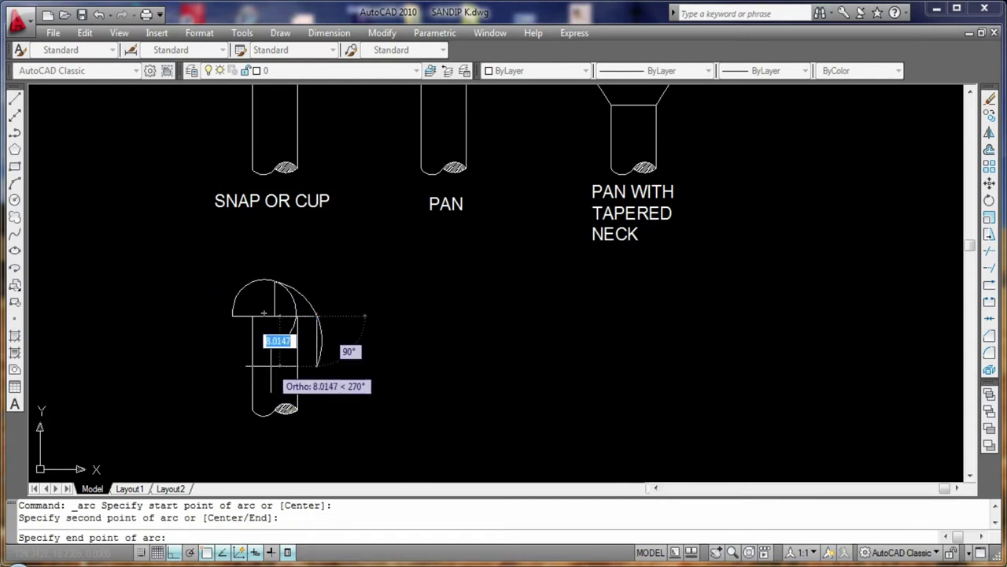
pyautogui.press('Escape')
pyautogui.click(288, 315)
pyautogui.press('Delete')
# Redraw the head as a three-point dome arc and delete the centre line inside it
pyautogui.click(15, 183)
pyautogui.click(233, 316)
pyautogui.click(275, 281)
pyautogui.click(315, 316)
pyautogui.press('Return')
pyautogui.press('Escape')
pyautogui.scroll(-3, 342, 336)
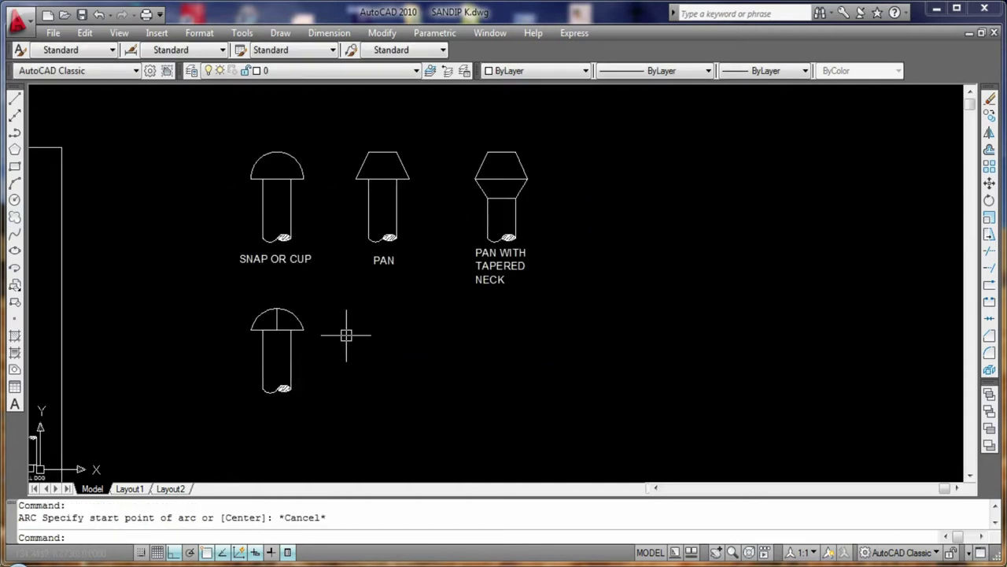
pyautogui.scroll(3, 314, 316)
pyautogui.click(313, 316)
pyautogui.press('Delete')
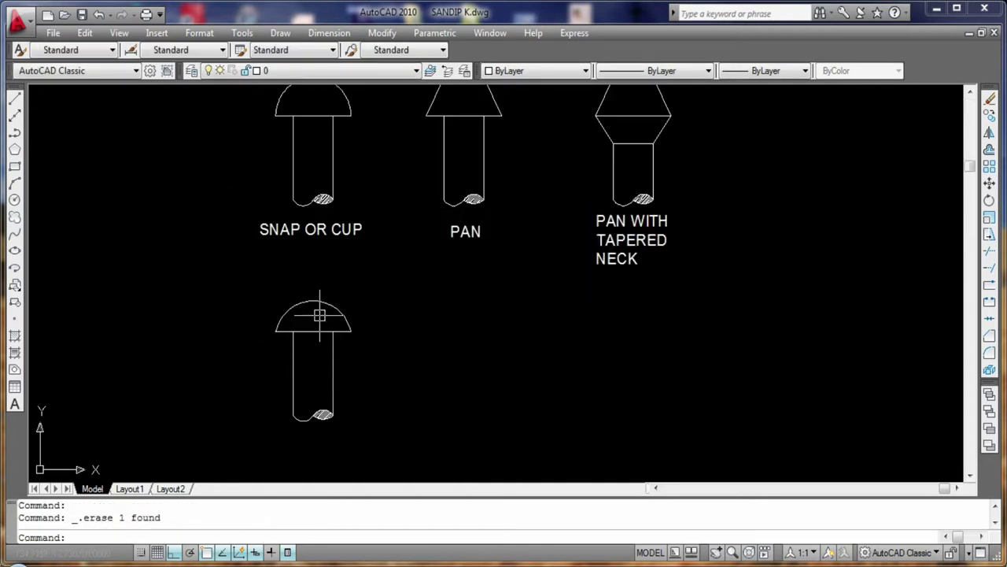
pyautogui.press('Escape')
pyautogui.press('Escape')
# Draw a 5-unit guide line up from the top of the shank
pyautogui.scroll(3, 269, 343)
pyautogui.click(14, 98)
pyautogui.click(323, 254)
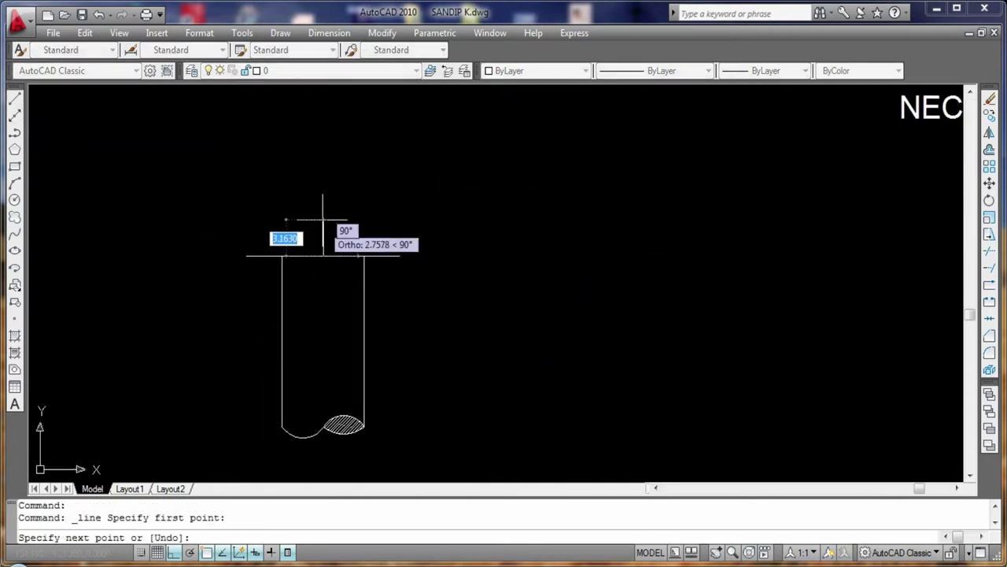
pyautogui.write('5')
pyautogui.press('Return')
pyautogui.press('Escape')
# Draw the two head arcs meeting at the central dip, the second ending at 10
pyautogui.click(14, 183)
pyautogui.click(246, 254)
pyautogui.click(322, 199)
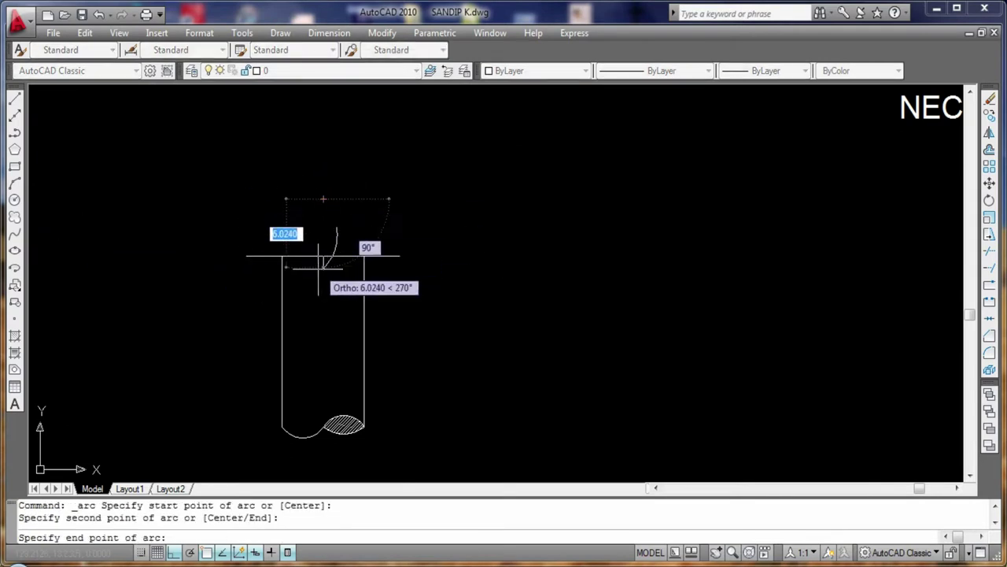
pyautogui.press('Return')
pyautogui.press('Return')
pyautogui.click(363, 254)
pyautogui.click(399, 255)
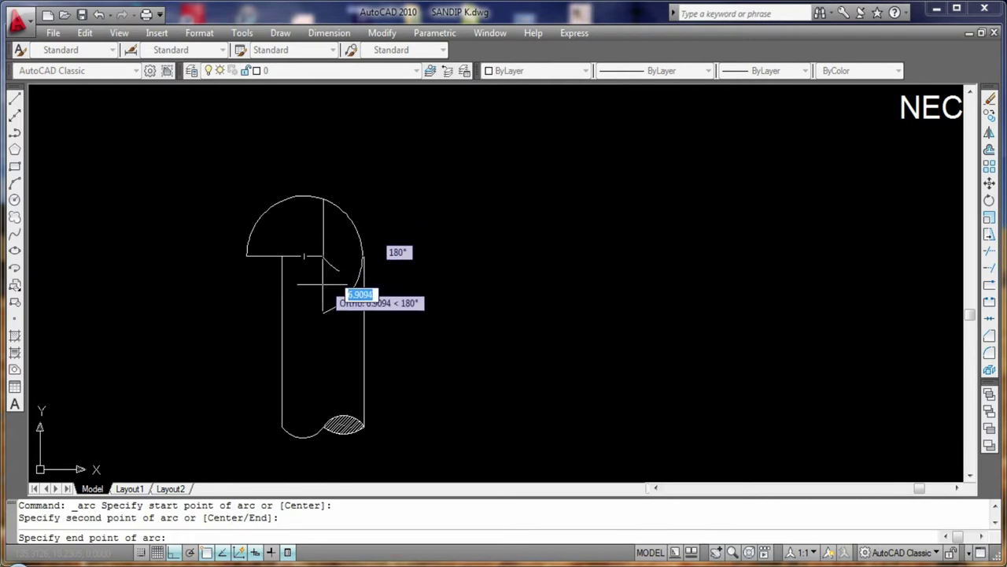
pyautogui.write('10')
pyautogui.press('Return')
# Trim the overlapping arc pieces and delete the small leftover segment
pyautogui.write('tr')
pyautogui.press('Return')
pyautogui.press('Return')
pyautogui.click(346, 307)
pyautogui.click(331, 313)
pyautogui.press('Escape')
pyautogui.press('Escape')
pyautogui.click(332, 315)
pyautogui.press('Delete')
pyautogui.write('tr')
pyautogui.press('Return')
pyautogui.press('Return')
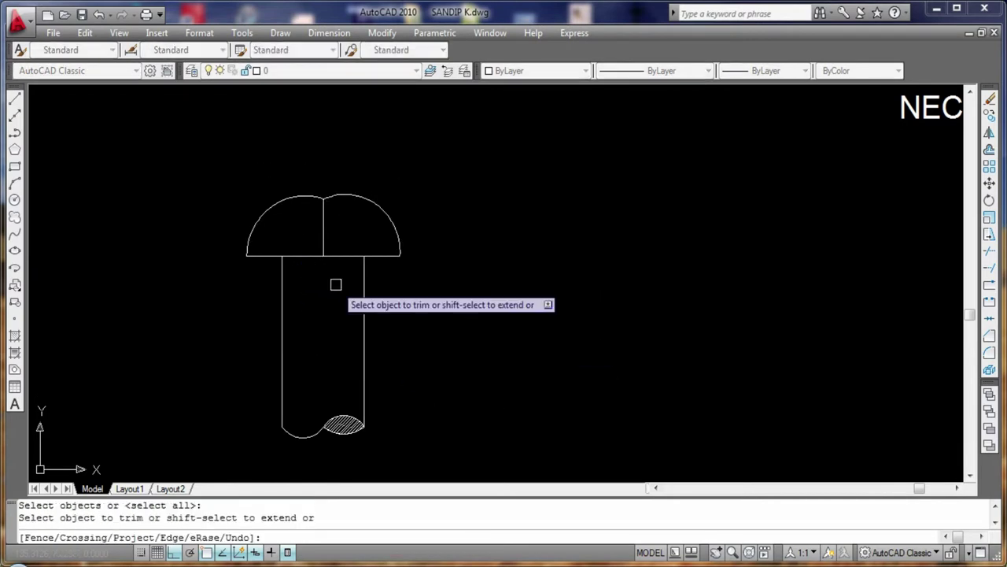
pyautogui.press('Escape')
pyautogui.press('Escape')
pyautogui.scroll(-2, 473, 273)
pyautogui.scroll(-2, 475, 289)
pyautogui.scroll(1, 708, 287)
pyautogui.scroll(1, 396, 315)
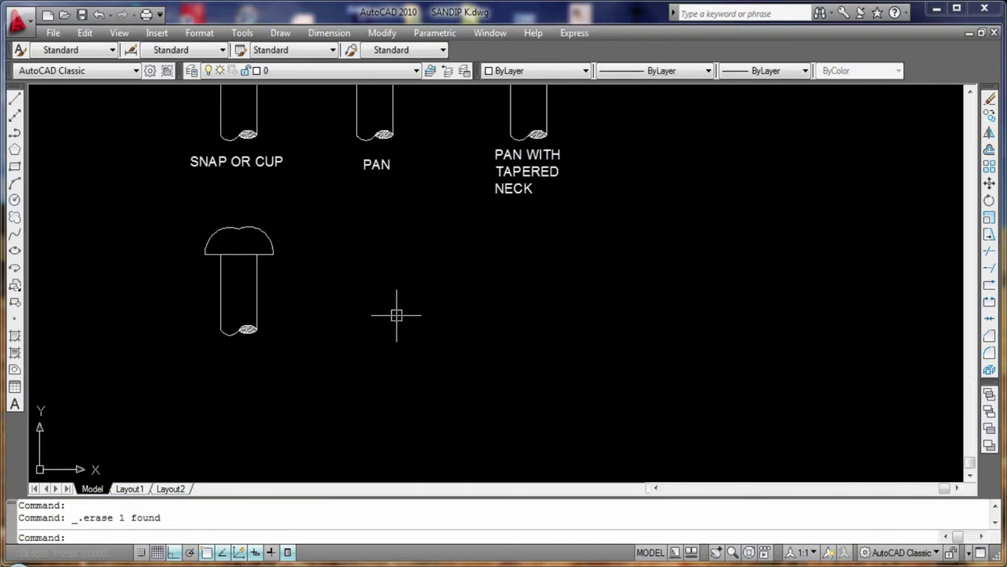
pyautogui.moveTo(414, 302); pyautogui.dragTo(401, 379, button='middle')
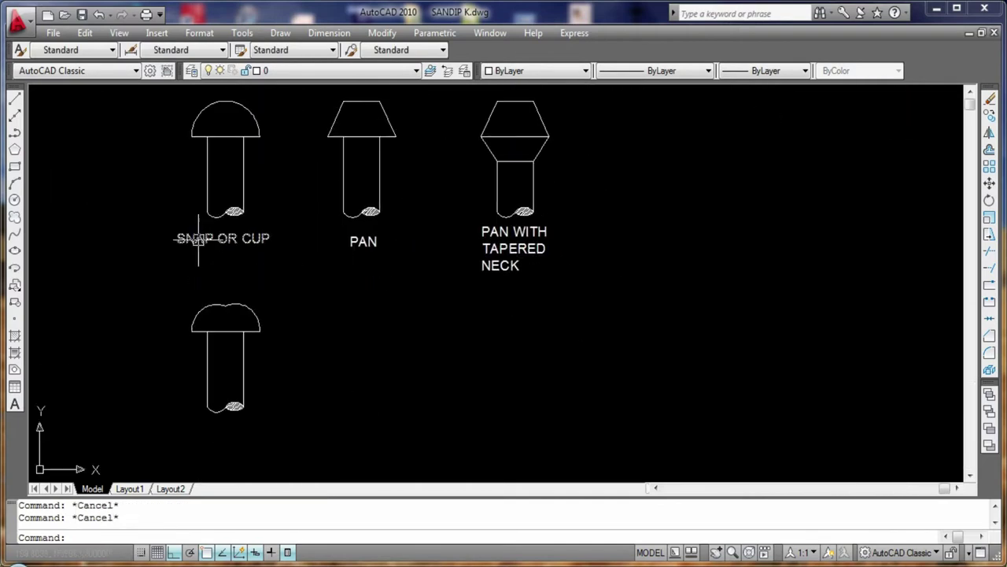
# Window-select the first-row snap screw for copying, abandoning two attempts
pyautogui.write('co')
pyautogui.press('Return')
pyautogui.click(180, 220)
pyautogui.click(281, 123)
pyautogui.press('Return')
pyautogui.click(225, 166)
pyautogui.press('Escape')
pyautogui.press('Escape')
pyautogui.write('co')
pyautogui.press('Return')
pyautogui.click(180, 254)
pyautogui.click(270, 112)
pyautogui.click(225, 167)
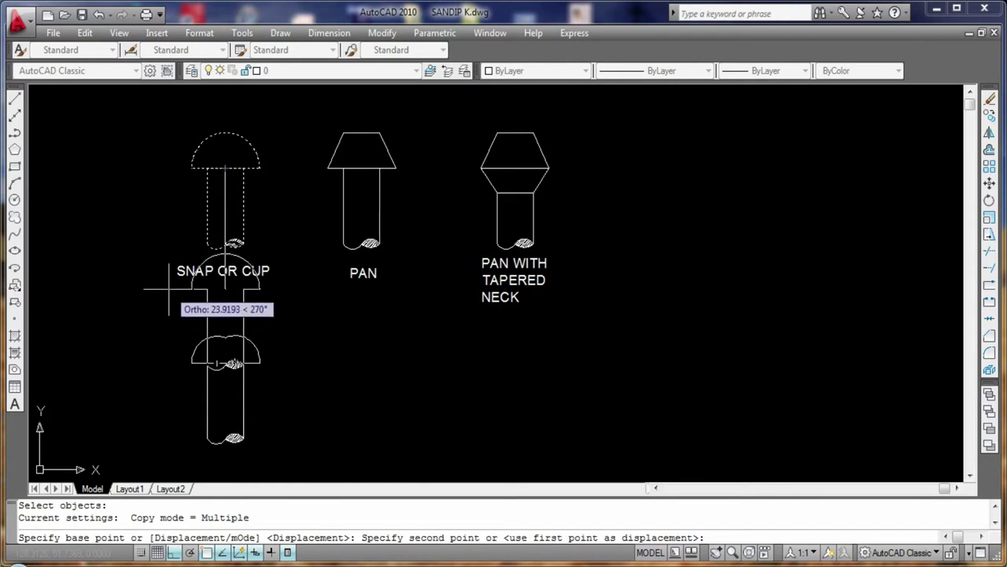
pyautogui.press('Escape')
pyautogui.press('Escape')
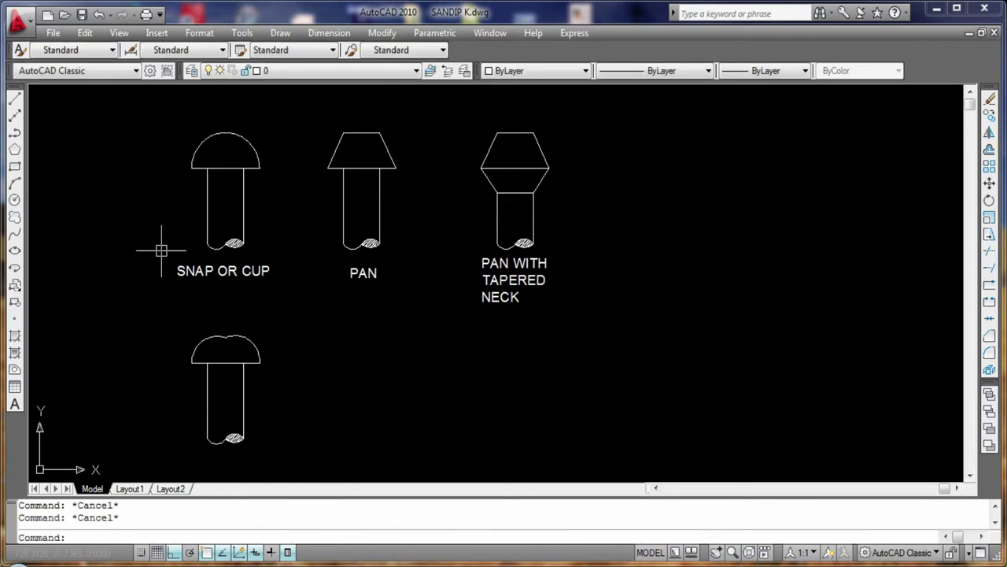
# Copy the snap screw to a spot below the two-arc screw
pyautogui.write('co')
pyautogui.press('Return')
pyautogui.moveTo(162, 260); pyautogui.dragTo(272, 118)
pyautogui.press('Return')
pyautogui.click(226, 167)
pyautogui.moveTo(219, 480); pyautogui.dragTo(224, 375, button='middle')
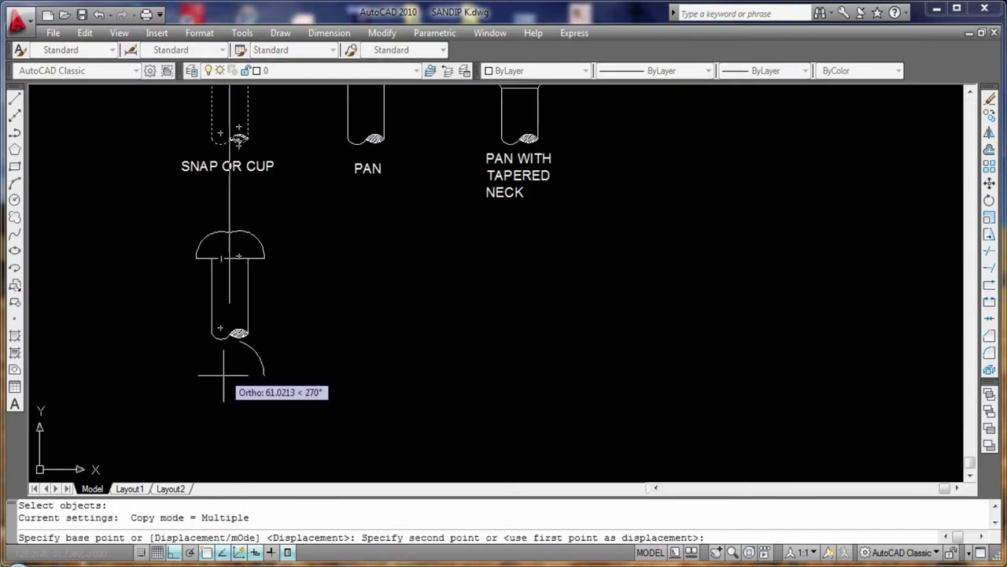
pyautogui.click(223, 376)
pyautogui.press('Escape')
pyautogui.moveTo(337, 428); pyautogui.dragTo(359, 357, button='middle')
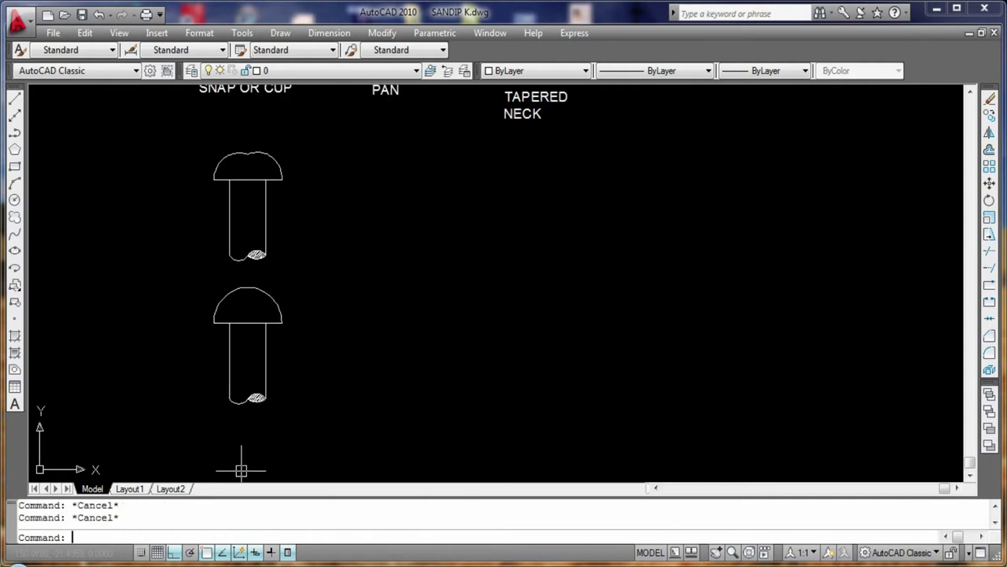
# Move the copied screw further to the right
pyautogui.hotkey('ctrl', '1')
pyautogui.hotkey('ctrl', '1')
pyautogui.write('m')
pyautogui.press('Return')
pyautogui.moveTo(209, 459); pyautogui.dragTo(292, 275)
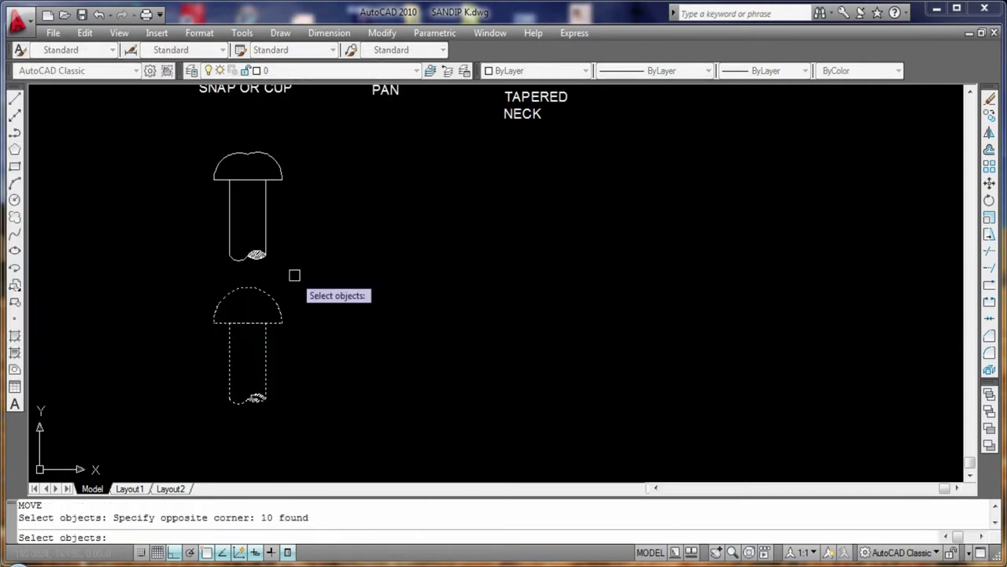
pyautogui.press('Return')
pyautogui.click(248, 322)
pyautogui.click(384, 319)
# Move the copy up beside the two-arc screw under the PAN label
pyautogui.write('m')
pyautogui.press('Return')
pyautogui.moveTo(332, 442); pyautogui.dragTo(435, 240)
pyautogui.press('Return')
pyautogui.click(383, 287)
pyautogui.click(383, 155)
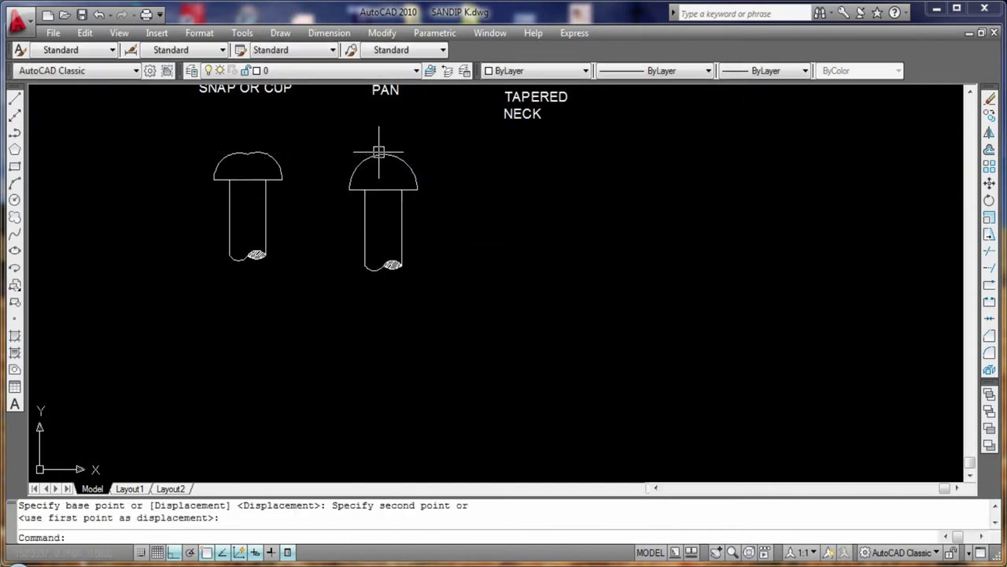
pyautogui.press('Escape')
pyautogui.press('Escape')
pyautogui.scroll(2, 348, 235)
pyautogui.scroll(2, 348, 235)
pyautogui.moveTo(349, 234); pyautogui.dragTo(319, 283, button='middle')
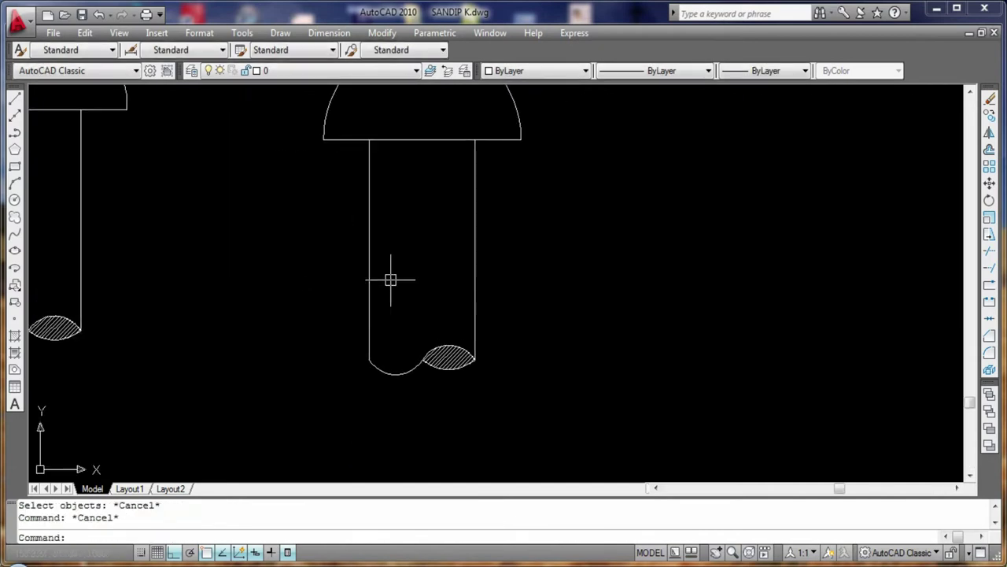
# Draw a rectangular neck band under the dome of the PAN screw
pyautogui.click(14, 97)
pyautogui.click(347, 140)
pyautogui.click(347, 164)
pyautogui.click(495, 165)
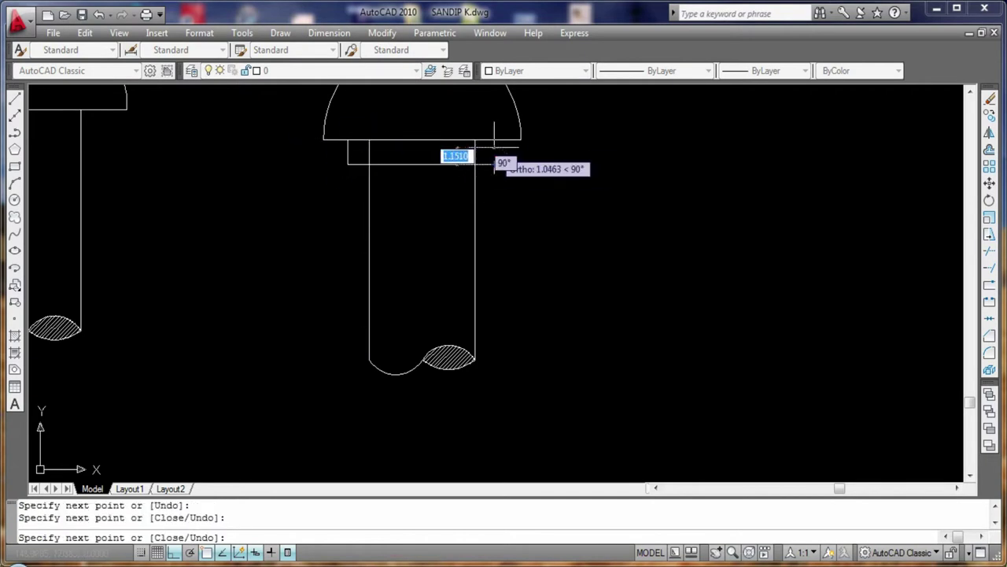
pyautogui.click(494, 140)
pyautogui.press('Return')
# Add two diagonal taper lines from the band's top corners down to the shank top
pyautogui.write('tr')
pyautogui.press('Return')
pyautogui.press('Return')
pyautogui.click(459, 152)
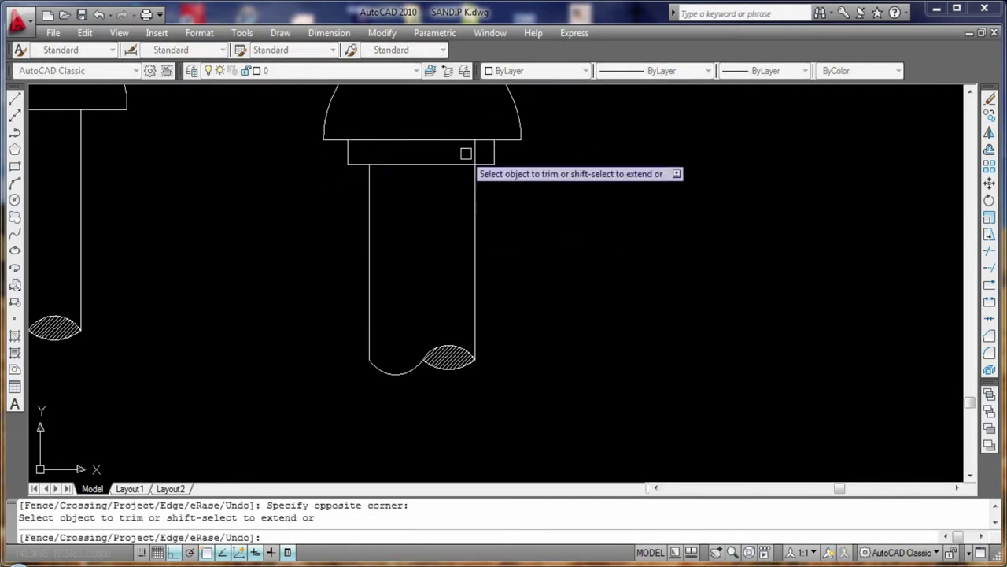
pyautogui.press('Escape')
pyautogui.write('l')
pyautogui.press('Return')
pyautogui.click(347, 140)
pyautogui.click(369, 165)
pyautogui.press('Return')
pyautogui.press('Return')
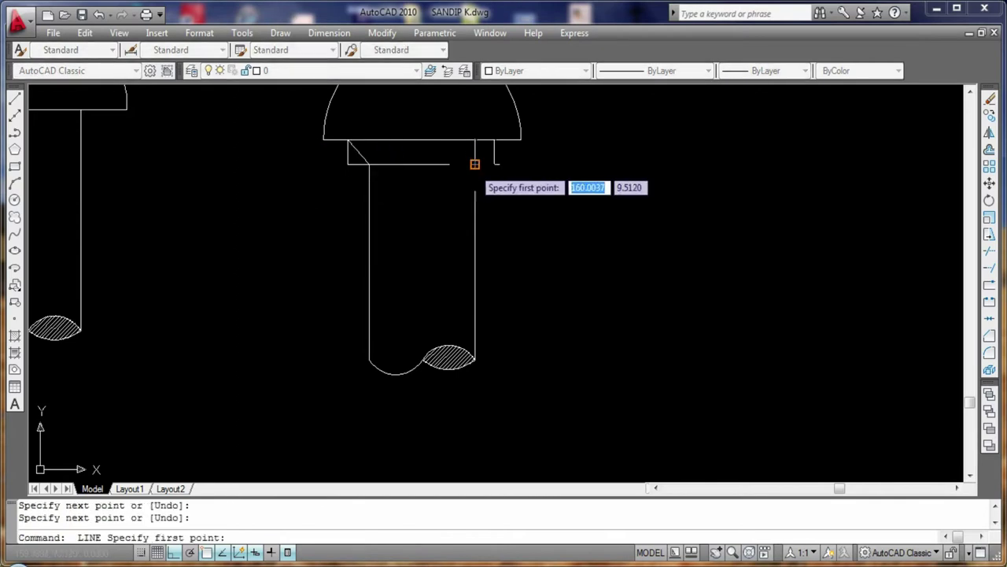
pyautogui.click(476, 164)
pyautogui.click(494, 140)
pyautogui.press('Return')
# Trim and erase the leftover band segments and vertical edges around the tapered neck
pyautogui.press('Return')
pyautogui.press('Return')
pyautogui.click(360, 165)
pyautogui.press('Escape')
pyautogui.click(348, 152)
pyautogui.press('Delete')
pyautogui.click(497, 158)
pyautogui.press('Escape')
pyautogui.press('Escape')
pyautogui.write('tr')
pyautogui.press('Return')
pyautogui.press('Return')
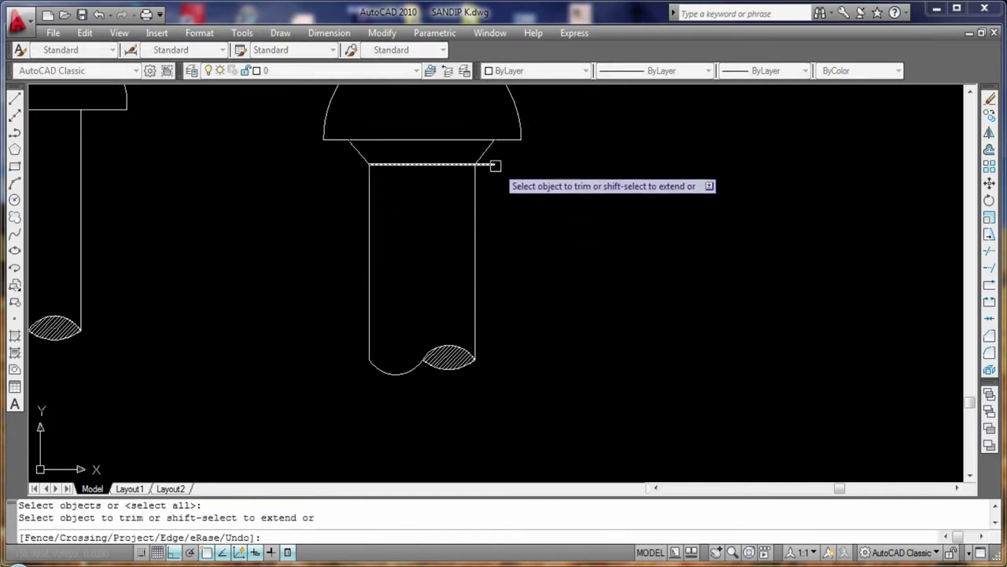
pyautogui.scroll(-3, 540, 273)
pyautogui.moveTo(661, 278); pyautogui.dragTo(538, 278, button='middle')
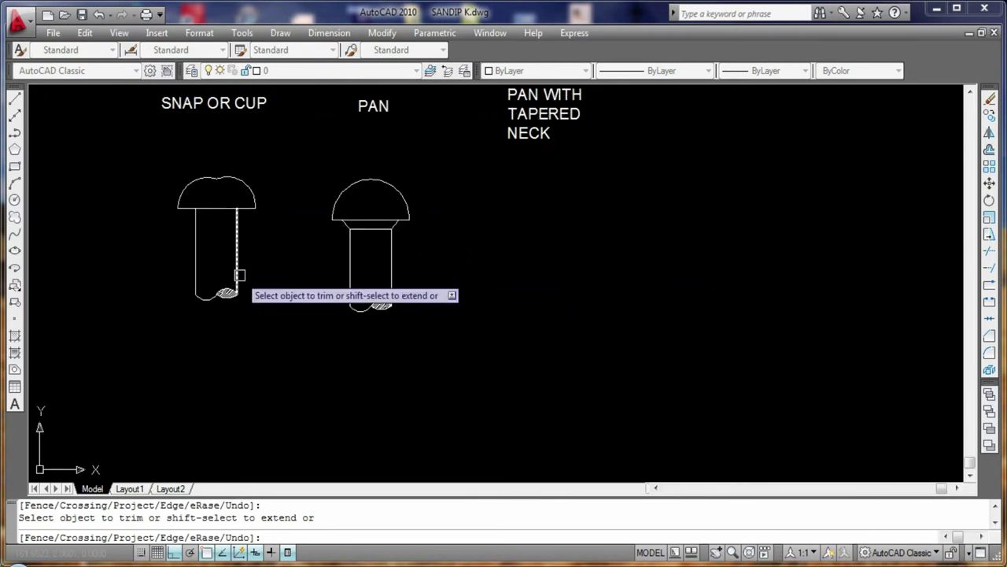
pyautogui.press('Return')
# Move the PAN screw up so it lines up with its neighbour
pyautogui.write('m')
pyautogui.press('Return')
pyautogui.click(299, 331)
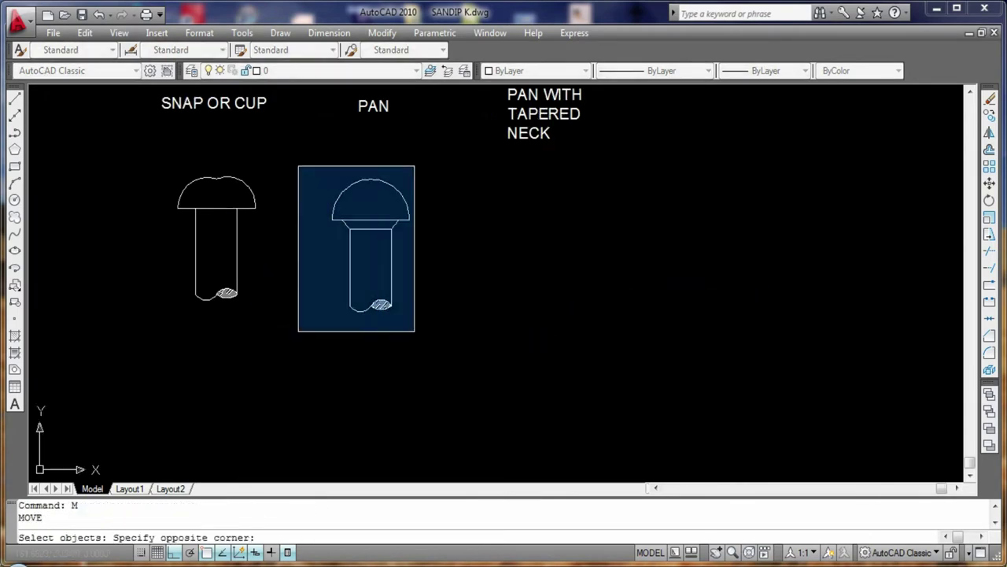
pyautogui.click(414, 134)
pyautogui.press('Return')
pyautogui.click(370, 219)
pyautogui.click(370, 209)
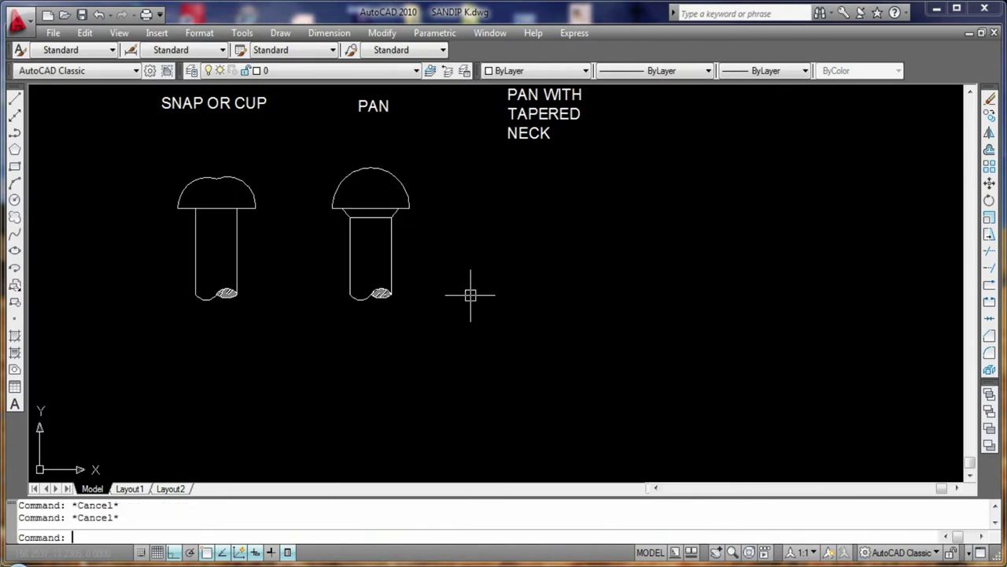
pyautogui.write('CO')
# Copy the snap screw's shank to beneath PAN WITH TAPERED NECK
pyautogui.click(167, 318)
pyautogui.click(267, 197)
pyautogui.press('Return')
pyautogui.click(217, 209)
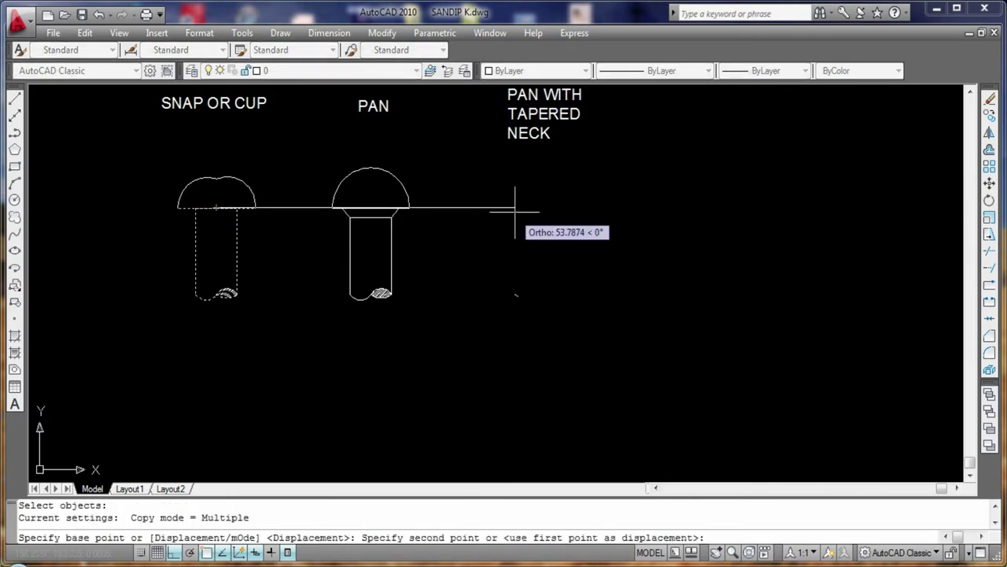
pyautogui.click(533, 209)
pyautogui.press('Return')
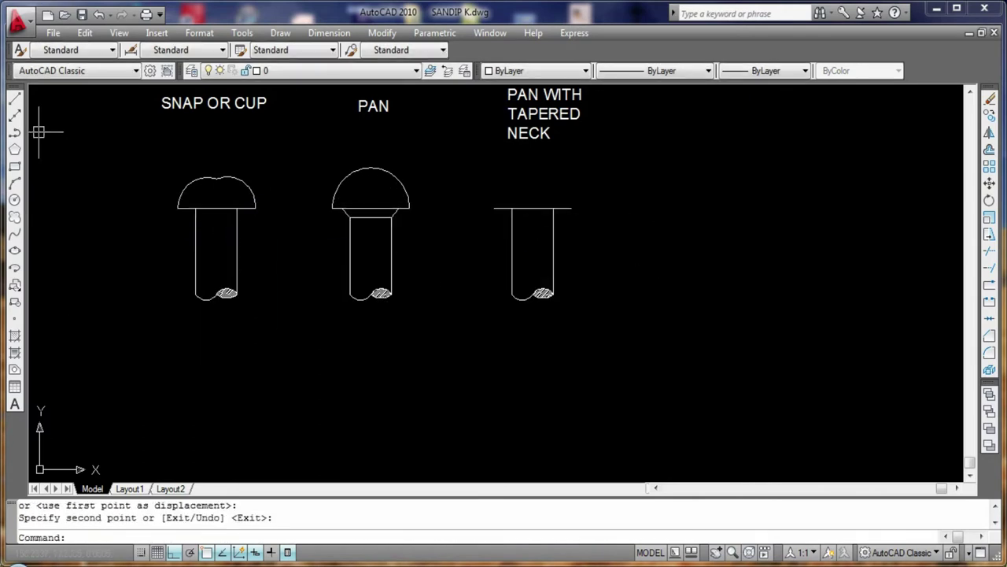
# Draw a vertical guide line up from the new shank's top centre
pyautogui.click(15, 98)
pyautogui.click(532, 209)
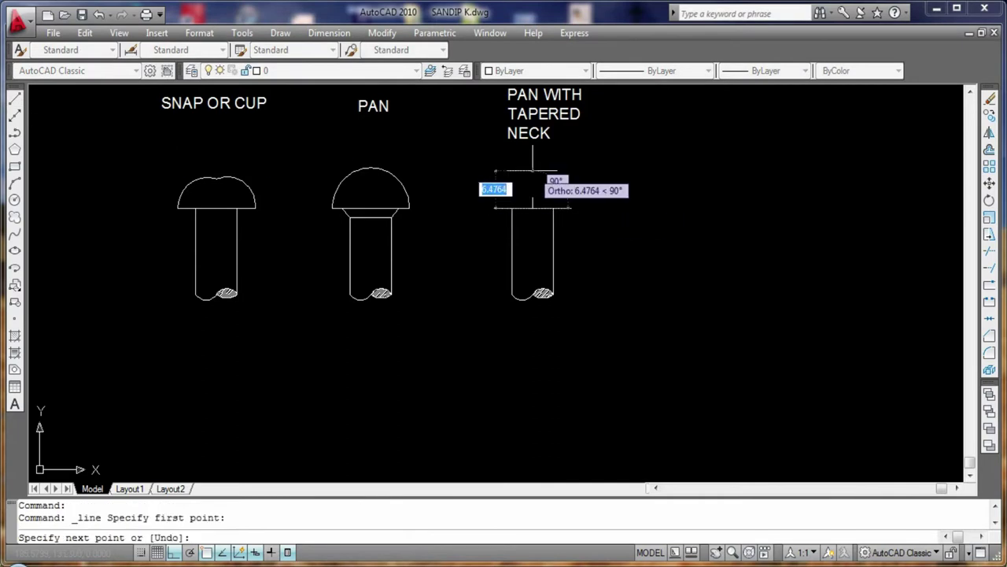
pyautogui.click(533, 170)
pyautogui.press('Escape')
pyautogui.moveTo(515, 175); pyautogui.dragTo(511, 213, button='middle')
# Draw two 12-unit top lines from the guide line's base
pyautogui.click(14, 98)
pyautogui.click(528, 208)
pyautogui.write('12')
pyautogui.press('Return')
pyautogui.press('Escape')
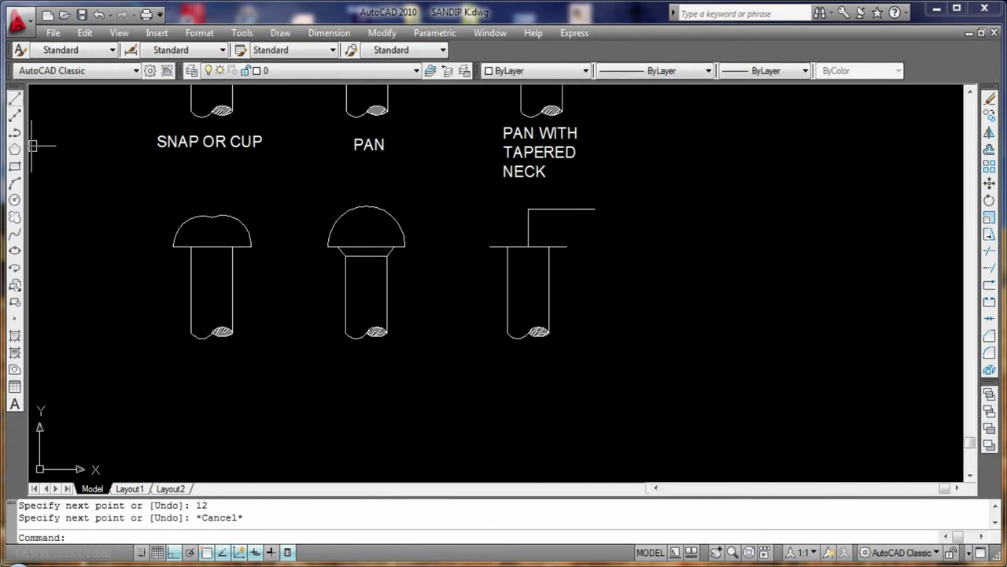
pyautogui.click(14, 99)
pyautogui.click(528, 209)
pyautogui.write('12')
pyautogui.press('Return')
pyautogui.press('Escape')
# Delete the left top segment and redraw a 12-unit line to the right
pyautogui.click(14, 98)
pyautogui.click(478, 208)
pyautogui.press('Delete')
pyautogui.click(14, 98)
pyautogui.click(528, 209)
pyautogui.write('12')
pyautogui.press('Return')
pyautogui.press('Escape')
pyautogui.press('Return')
pyautogui.click(490, 209)
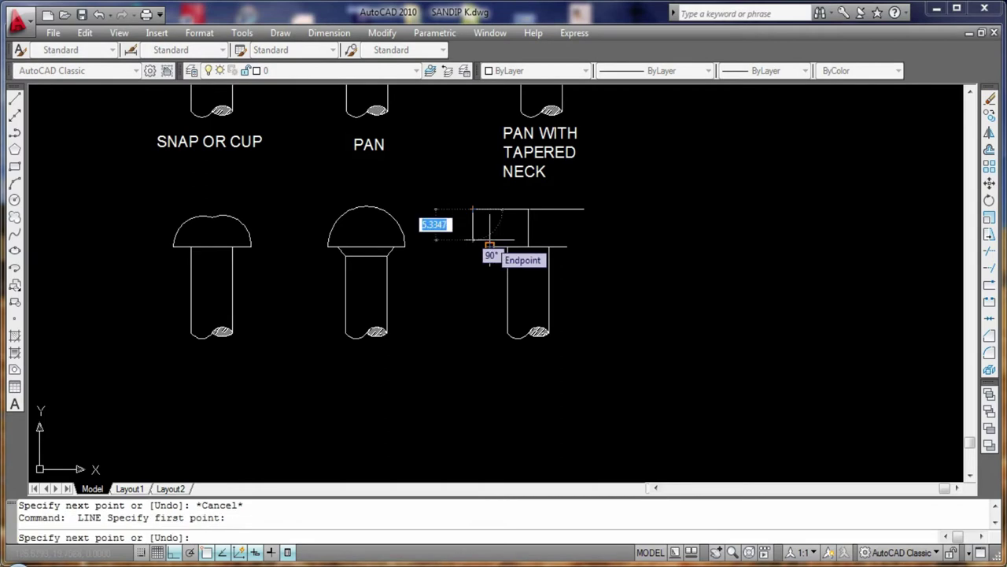
pyautogui.press('Escape')
# Trim the vertical guide line and remove the leftover top segments
pyautogui.write('tr')
pyautogui.press('Return')
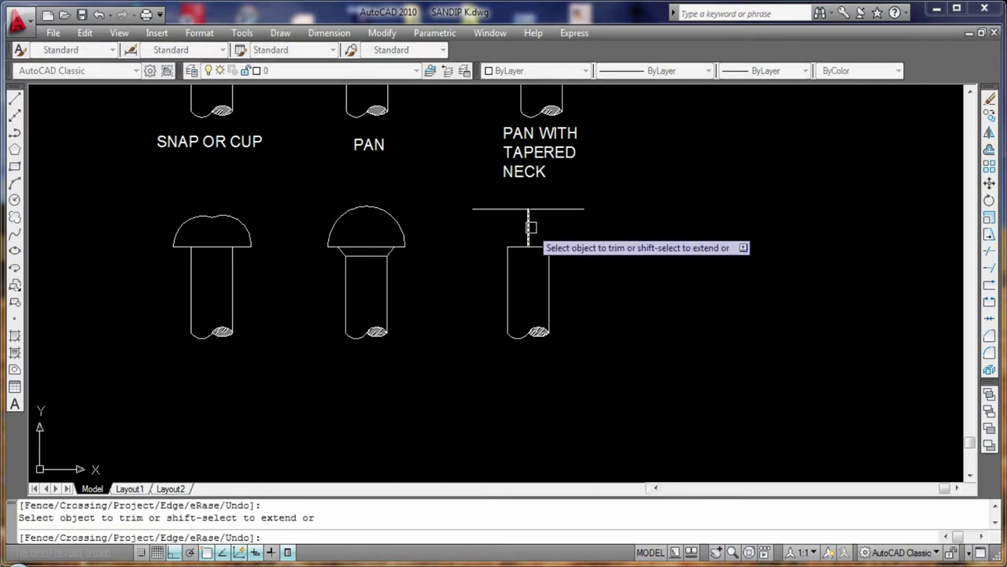
pyautogui.click(550, 209)
pyautogui.press('Delete')
pyautogui.click(505, 210)
pyautogui.press('Delete')
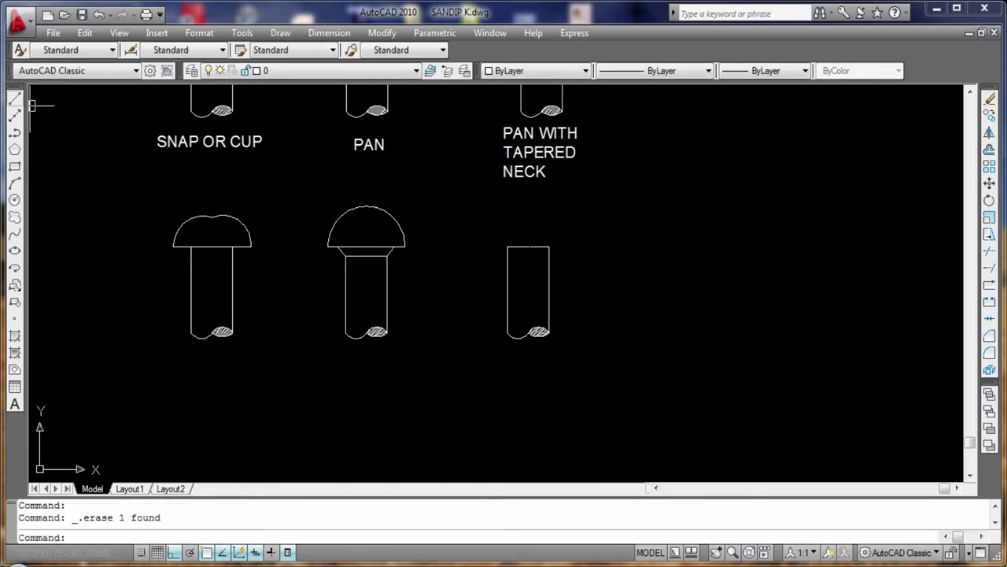
# Draw a 5-unit trial line at the neck top, then delete it
pyautogui.click(14, 98)
pyautogui.click(528, 246)
pyautogui.press('Return')
pyautogui.press('Escape')
pyautogui.click(524, 228)
pyautogui.press('Delete')
# Draw 4.5-unit and 9-unit neck lines on the new shank
pyautogui.write('l')
pyautogui.press('Return')
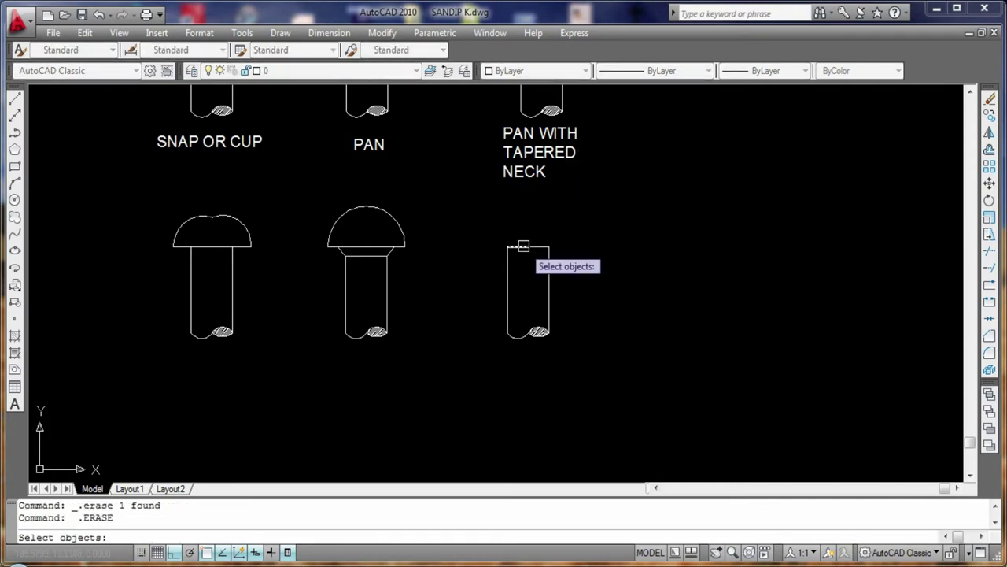
pyautogui.click(528, 247)
pyautogui.write('.5')
pyautogui.press('Return')
pyautogui.press('Escape')
pyautogui.press('Return')
pyautogui.click(528, 221)
pyautogui.press('Return')
pyautogui.press('Escape')
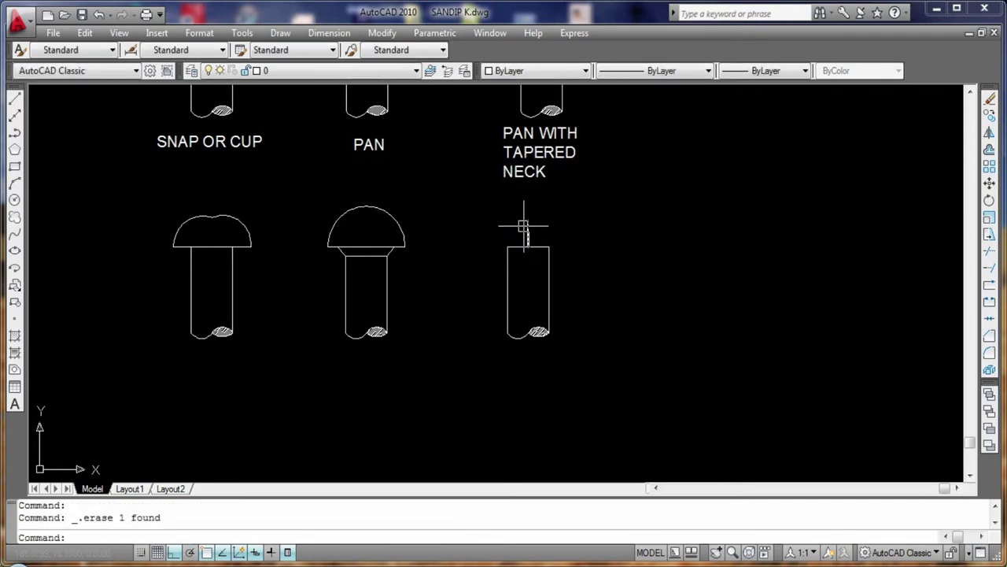
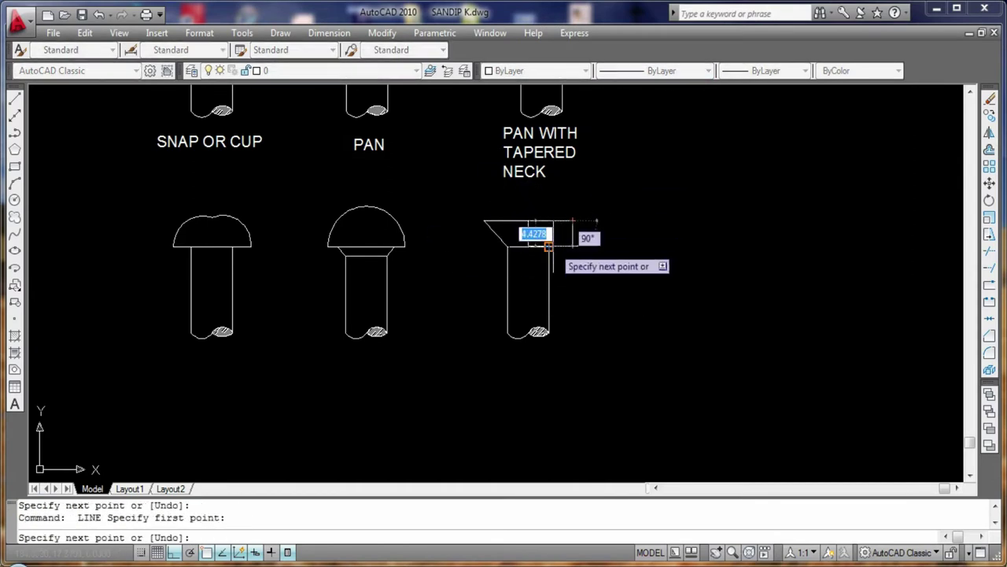
# Finish the tapered neck edges, then place and discard a trial head circle
pyautogui.click(548, 247)
pyautogui.press('Return')
pyautogui.click(15, 199)
pyautogui.click(528, 234)
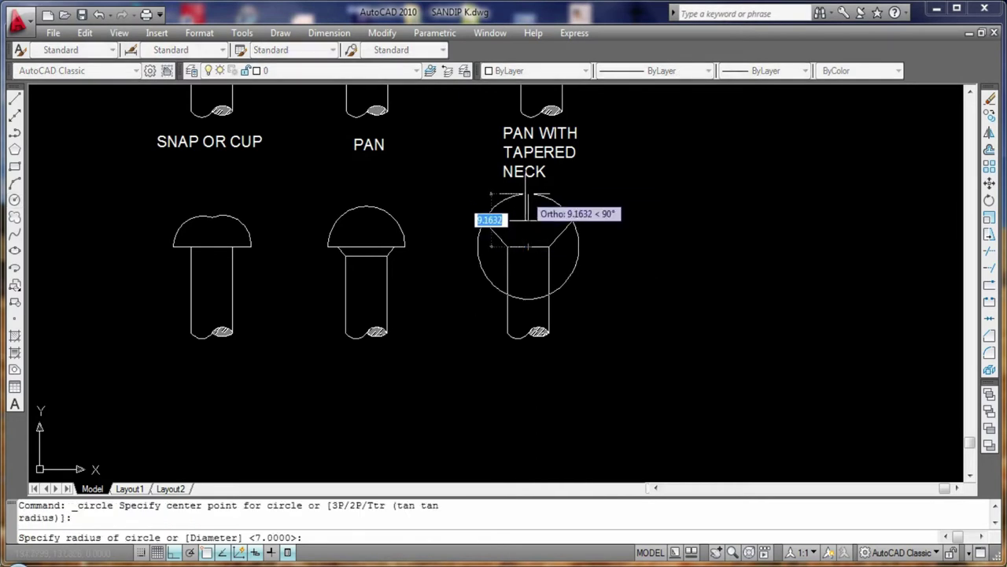
pyautogui.write('9')
pyautogui.press('Return')
pyautogui.click(484, 280)
pyautogui.press('Delete')
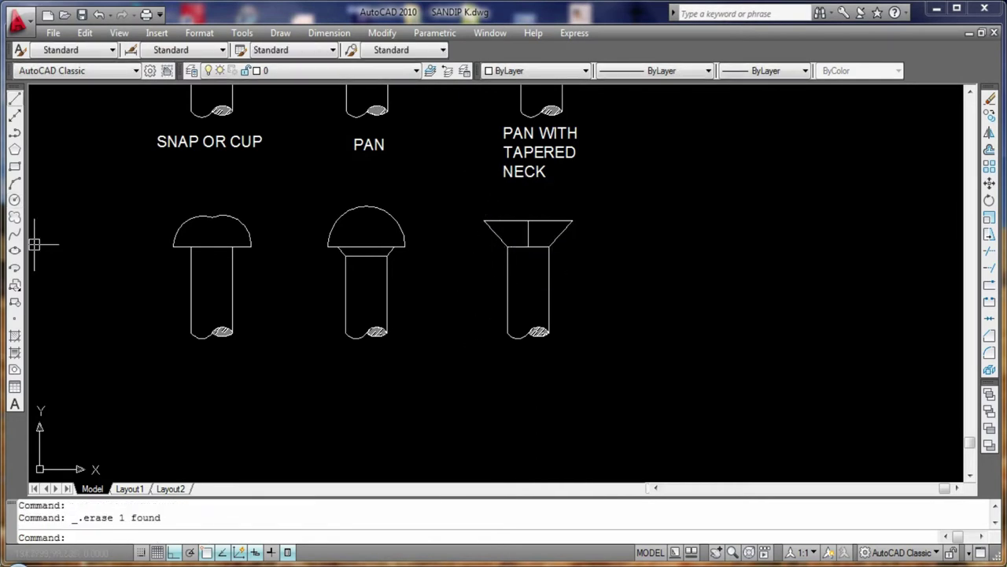
# Add a centre line at the neck's top and try further head circles, discarding them
pyautogui.click(15, 99)
pyautogui.click(528, 220)
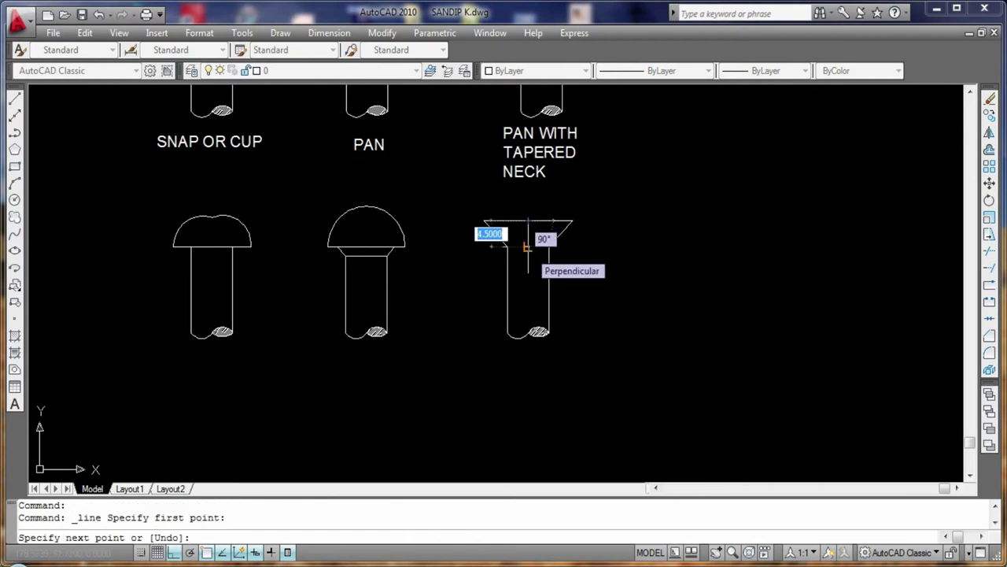
pyautogui.press('Escape')
pyautogui.click(14, 199)
pyautogui.click(525, 239)
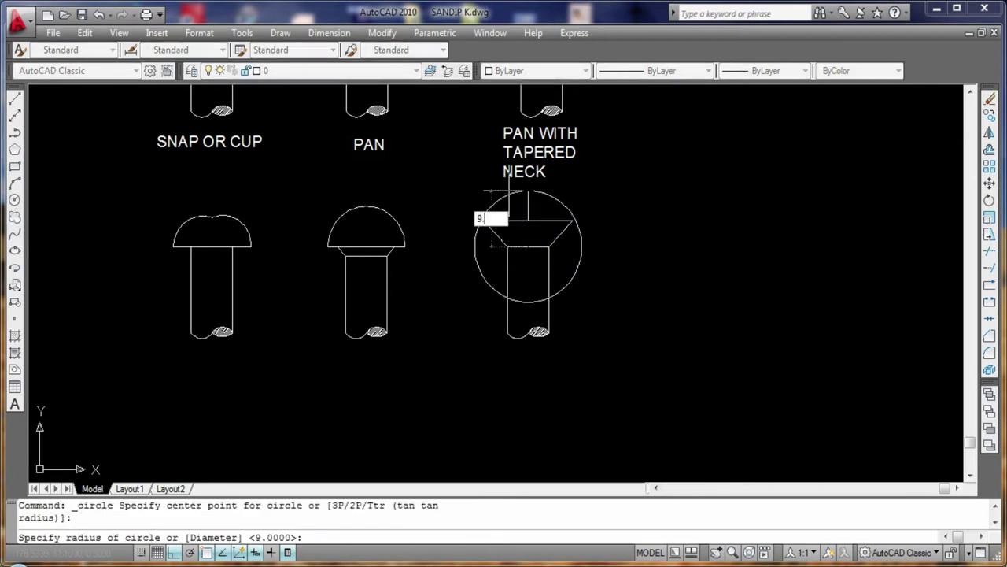
pyautogui.write('5')
pyautogui.press('Return')
pyautogui.click(518, 197)
pyautogui.press('Delete')
pyautogui.click(14, 199)
pyautogui.click(525, 241)
pyautogui.press('Escape')
# Draw an arc across the head corners with end value 15 and begin trimming the excess
pyautogui.click(14, 183)
pyautogui.click(485, 223)
pyautogui.click(528, 194)
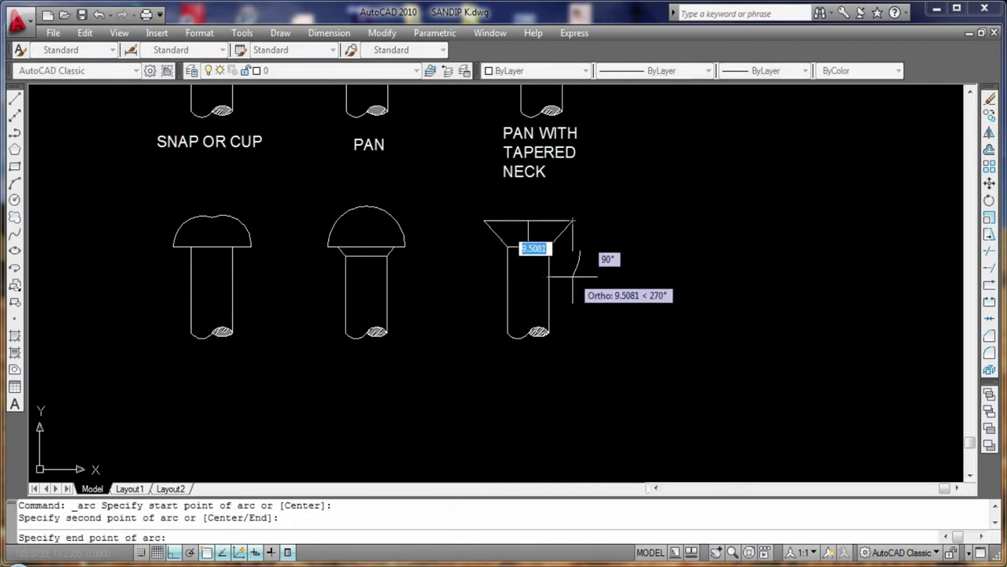
pyautogui.write('15')
pyautogui.press('Return')
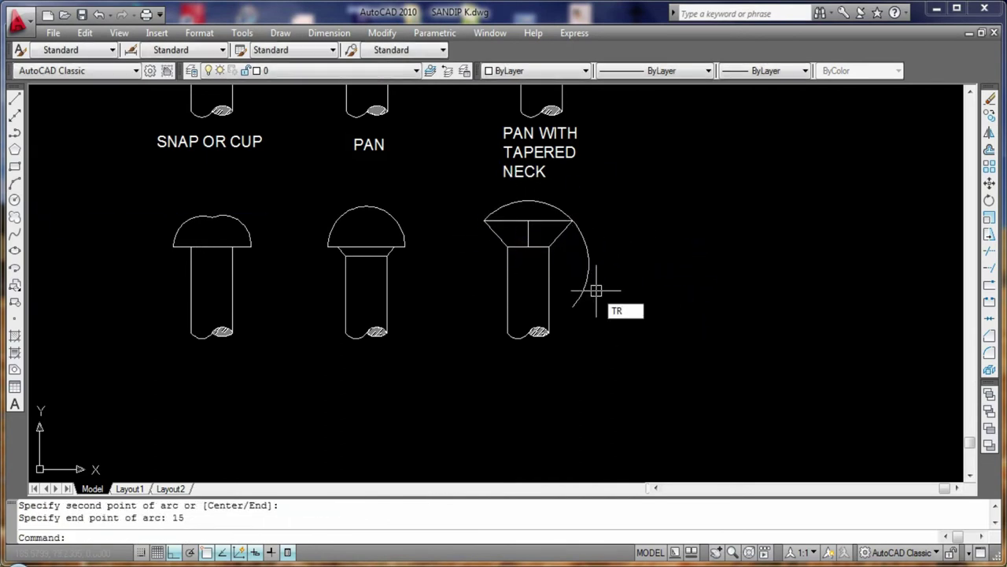
pyautogui.press('Return')
pyautogui.scroll(-1, 659, 326)
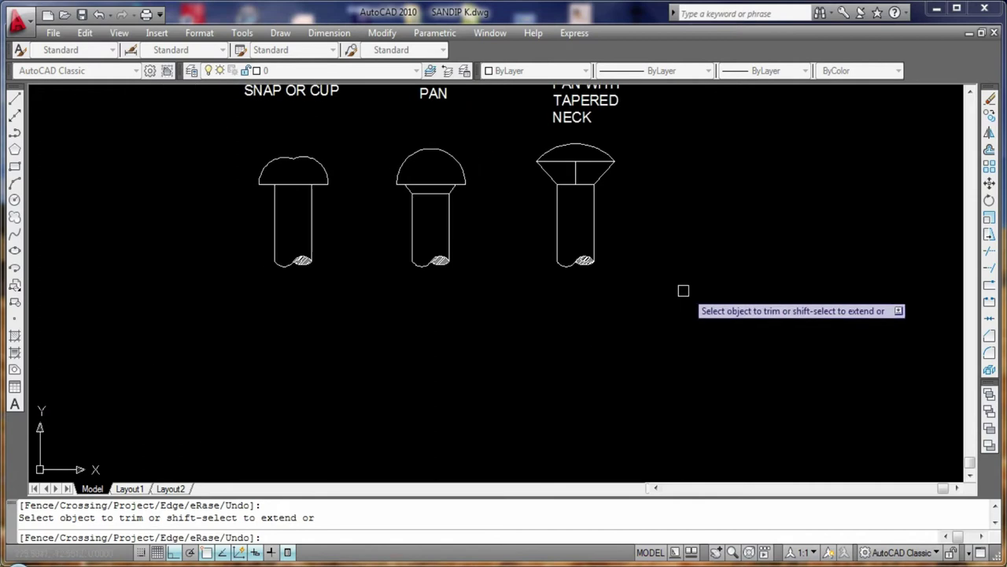
# Make a first height-2 MTEXT label attempt, then delete the faulty label
pyautogui.click(14, 404)
pyautogui.click(244, 293)
pyautogui.click(359, 406)
pyautogui.write('ELLI')
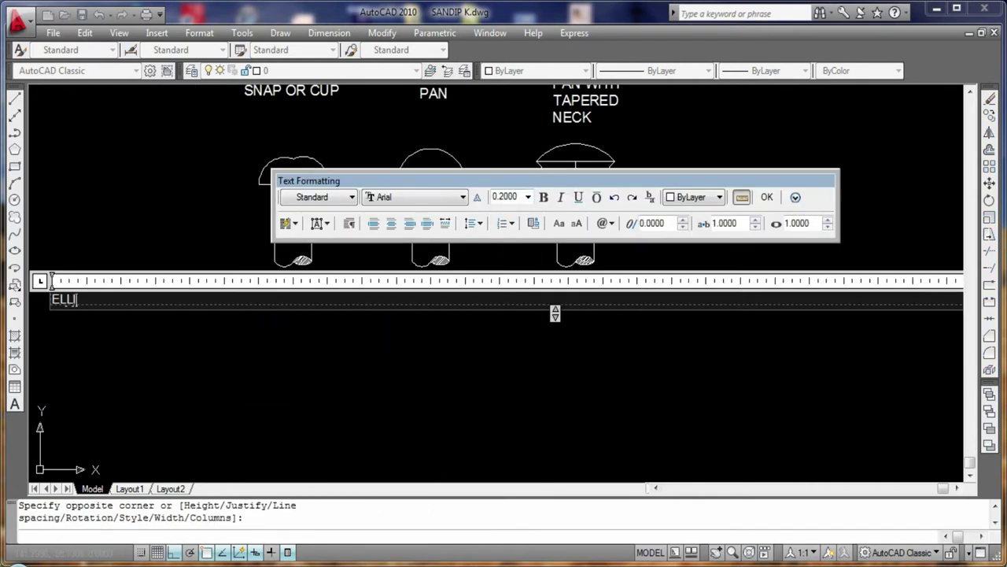
pyautogui.write('2')
pyautogui.press('Return')
pyautogui.write('PSOID')
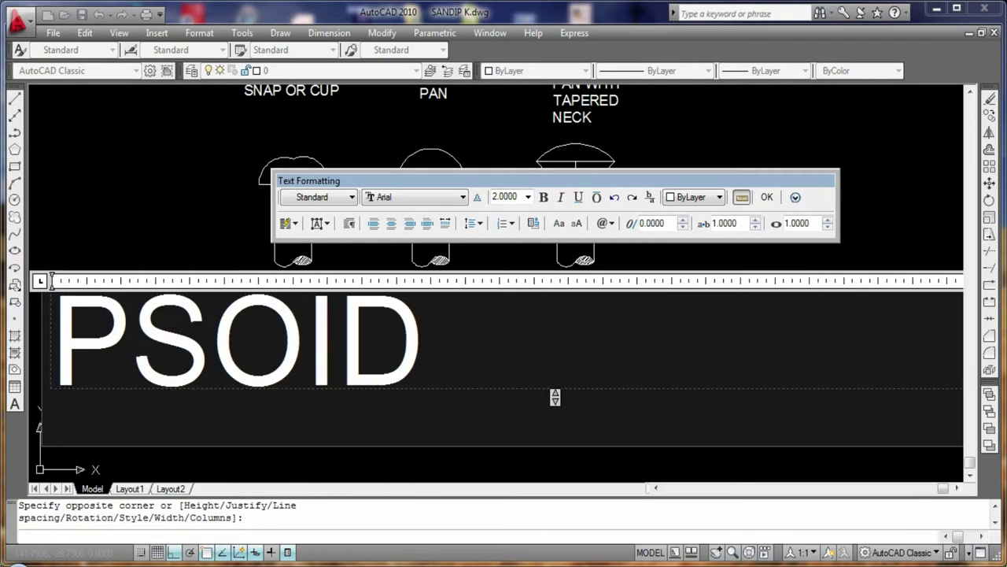
pyautogui.click(767, 197)
pyautogui.click(275, 300)
pyautogui.doubleClick(283, 299)
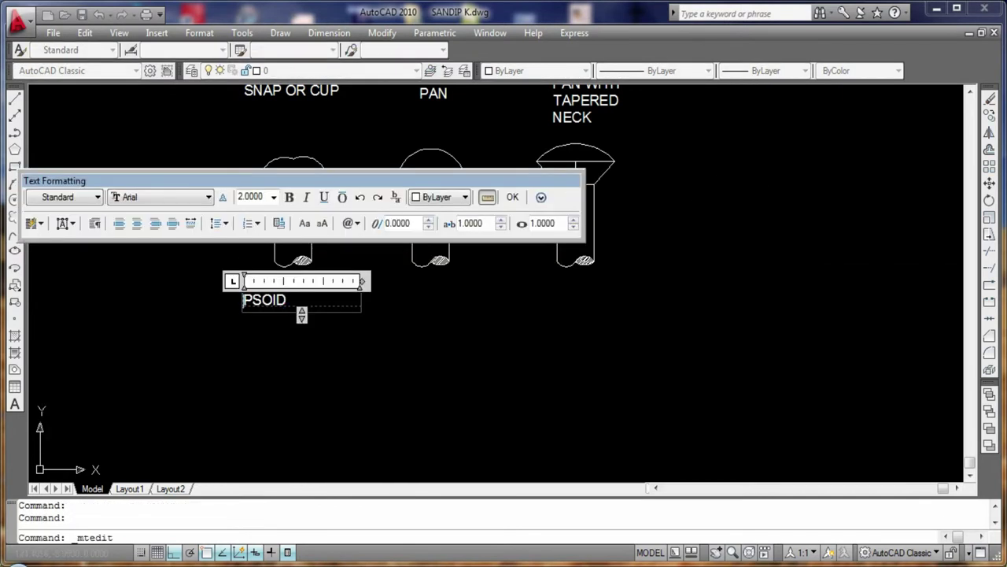
pyautogui.write('EllI')
pyautogui.moveTo(228, 283); pyautogui.dragTo(370, 315)
pyautogui.press('Delete')
# Add the ELLIPSOID label at text height 2 under the first rivet
pyautogui.write('t')
pyautogui.click(74, 281)
pyautogui.click(322, 310)
pyautogui.click(489, 189)
pyautogui.write('2')
pyautogui.press('Return')
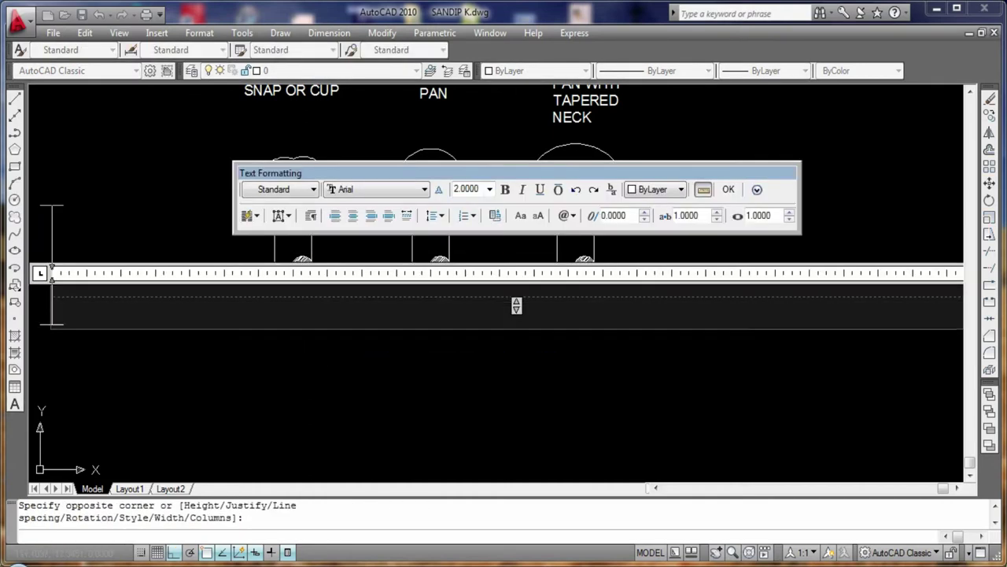
pyautogui.write('ELLIPSOID')
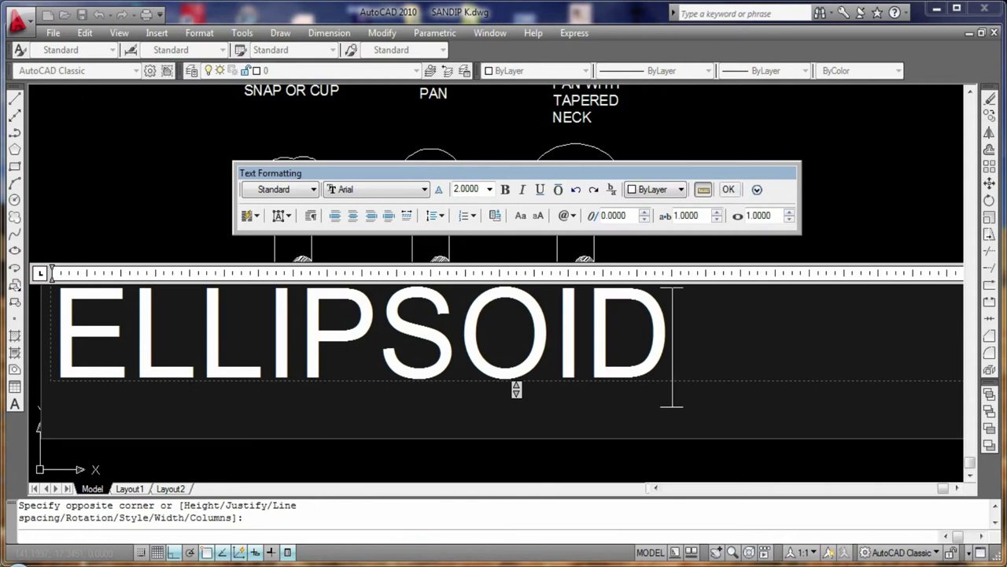
pyautogui.click(585, 223)
# Add the SNAP label under the second rivet
pyautogui.write('t')
pyautogui.click(377, 276)
pyautogui.click(472, 314)
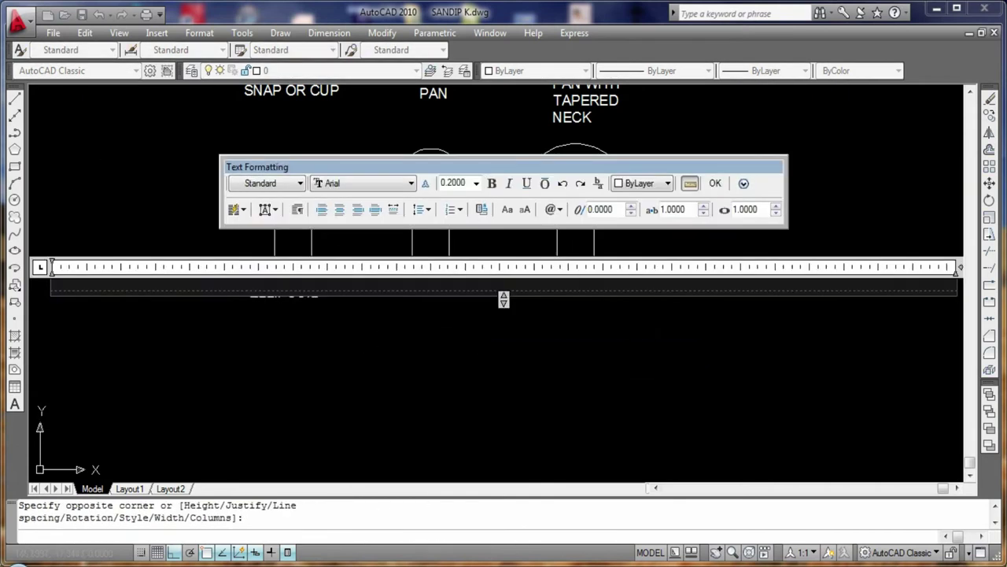
pyautogui.write('SNAP')
pyautogui.click(714, 182)
# Label the third rivet ROUNDED / COUNTER / SUNK on three lines
pyautogui.click(14, 404)
pyautogui.click(540, 281)
pyautogui.click(640, 337)
pyautogui.write('ROUNDED')
pyautogui.press('Return')
pyautogui.write('COUNTER S')
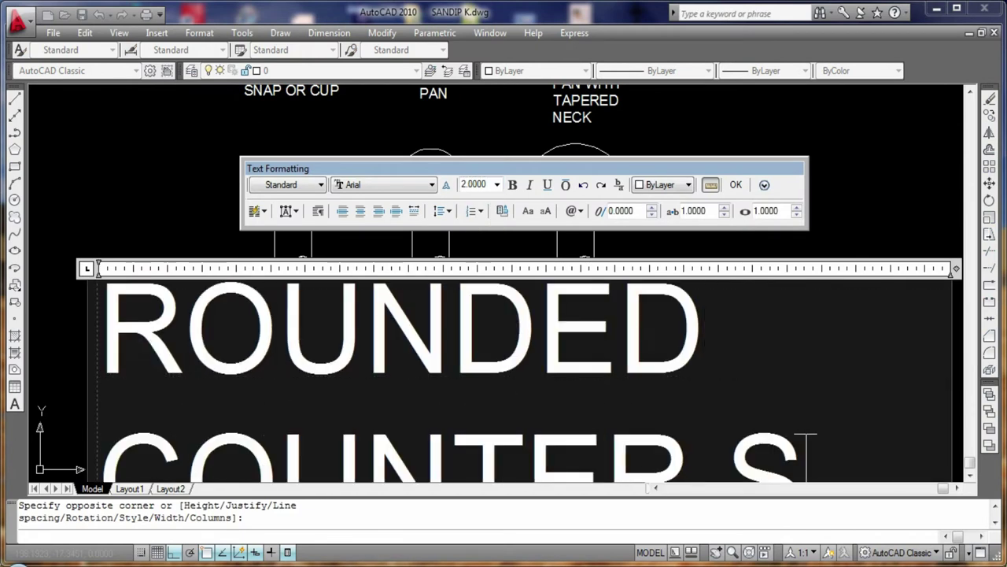
pyautogui.press('Return')
pyautogui.write('SUNK')
pyautogui.click(735, 184)
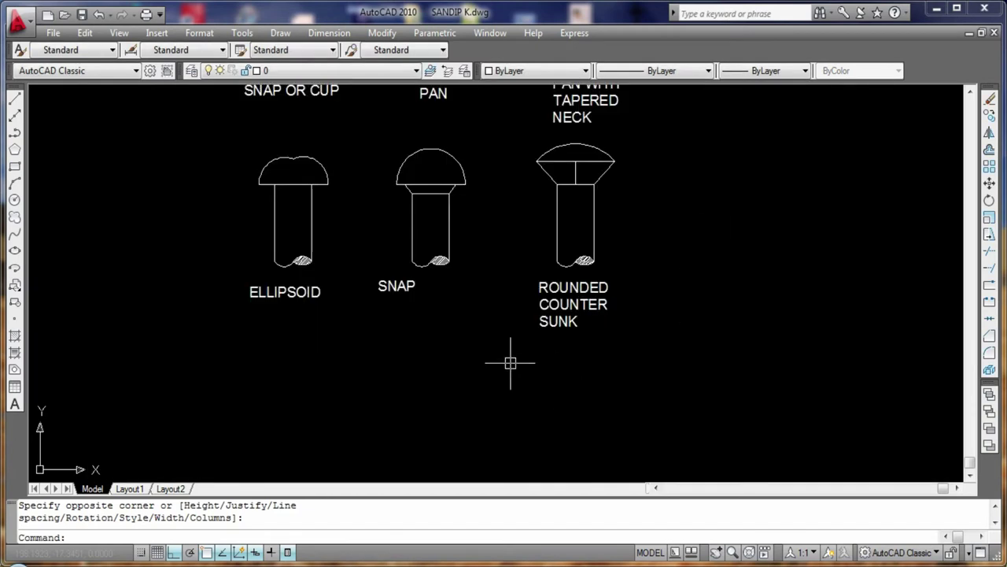
pyautogui.write('m')
pyautogui.press('Return')
# Move the SNAP label right so it sits under the second rivet
pyautogui.moveTo(370, 263); pyautogui.dragTo(477, 294)
pyautogui.press('Return')
pyautogui.click(378, 292)
pyautogui.click(413, 292)
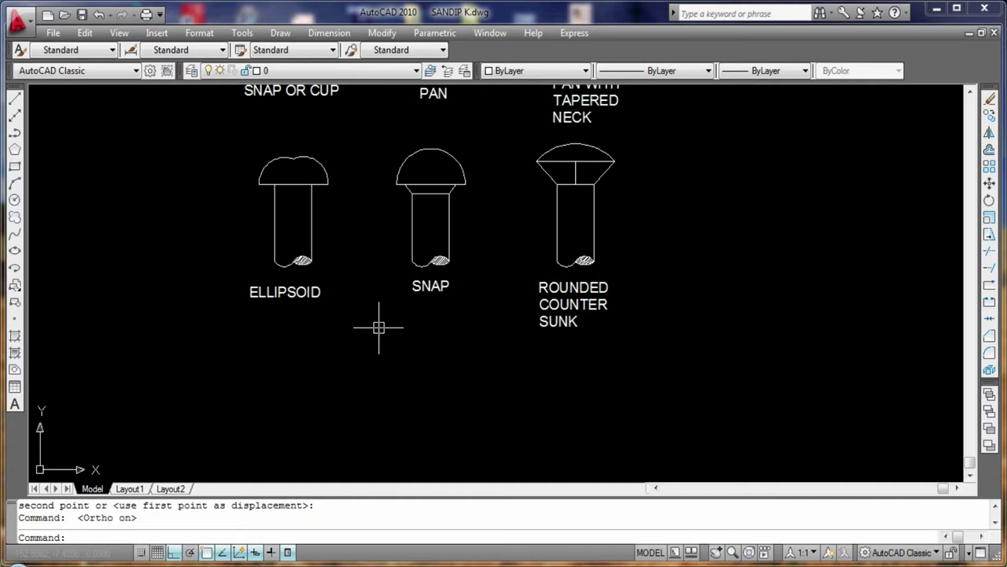
# Copy the SNAP rivet's shank to a spot below the row
pyautogui.write('co')
pyautogui.press('Return')
pyautogui.click(396, 291)
pyautogui.click(488, 167)
pyautogui.press('Return')
pyautogui.click(430, 186)
pyautogui.click(420, 359)
pyautogui.press('Return')
# Move the copied shank left so it sits under the ELLIPSOID label
pyautogui.write('m')
pyautogui.press('Return')
pyautogui.click(386, 453)
pyautogui.click(513, 333)
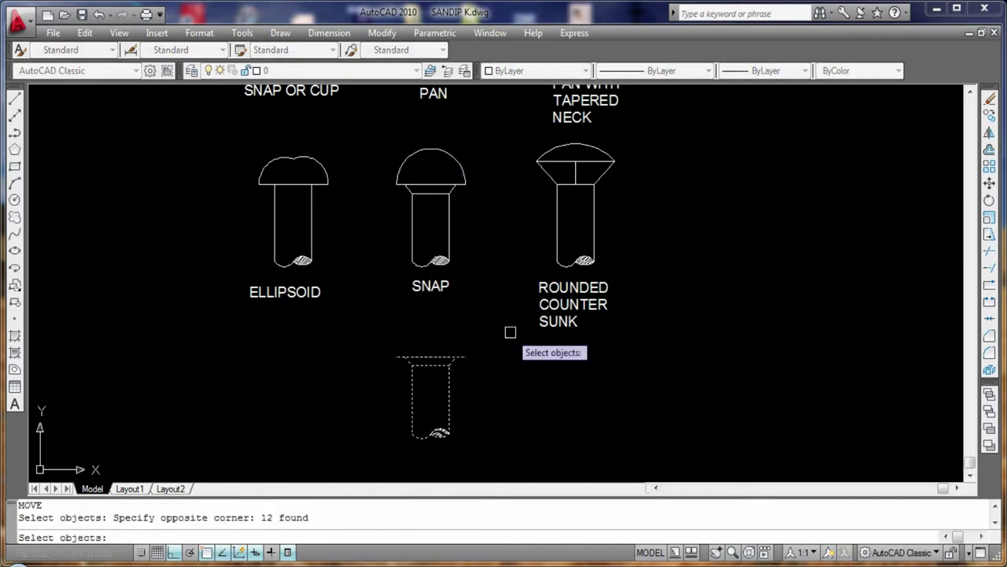
pyautogui.press('Return')
pyautogui.click(431, 358)
pyautogui.click(293, 356)
pyautogui.press('Return')
pyautogui.moveTo(359, 341); pyautogui.dragTo(418, 285, button='middle')
pyautogui.press('Escape')
pyautogui.press('Escape')
# Lower the new shank slightly in two small moves
pyautogui.write('m')
pyautogui.press('Return')
pyautogui.moveTo(199, 306); pyautogui.dragTo(359, 205)
pyautogui.press('Return')
pyautogui.click(287, 214)
pyautogui.click(287, 234)
pyautogui.write('m')
pyautogui.press('Return')
pyautogui.moveTo(224, 313); pyautogui.dragTo(369, 196)
pyautogui.press('Return')
pyautogui.click(287, 214)
pyautogui.click(288, 237)
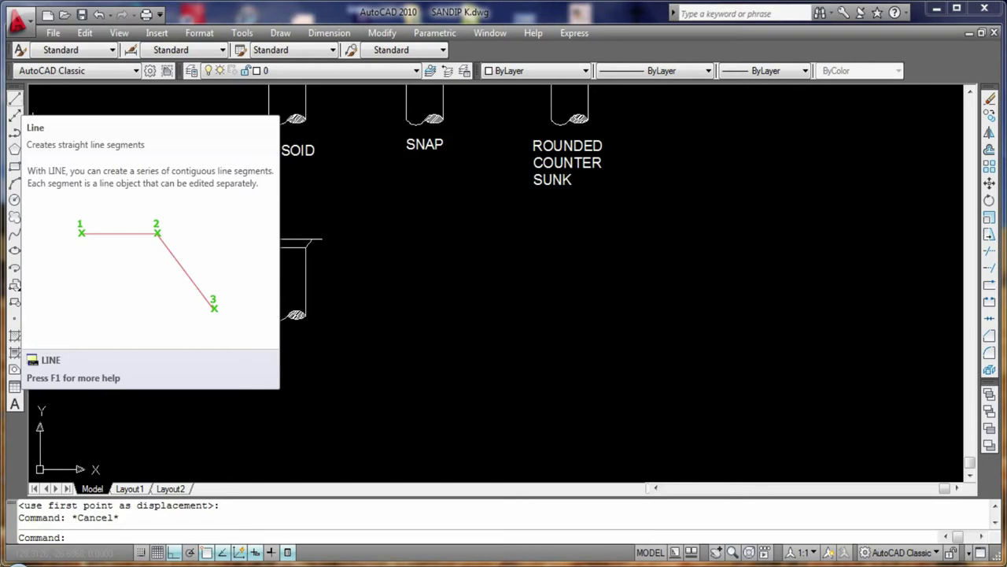
# Draw the head as a rectangle plus slanted edges forming a trapezoid above the chamfer
pyautogui.scroll(3, 71, 236)
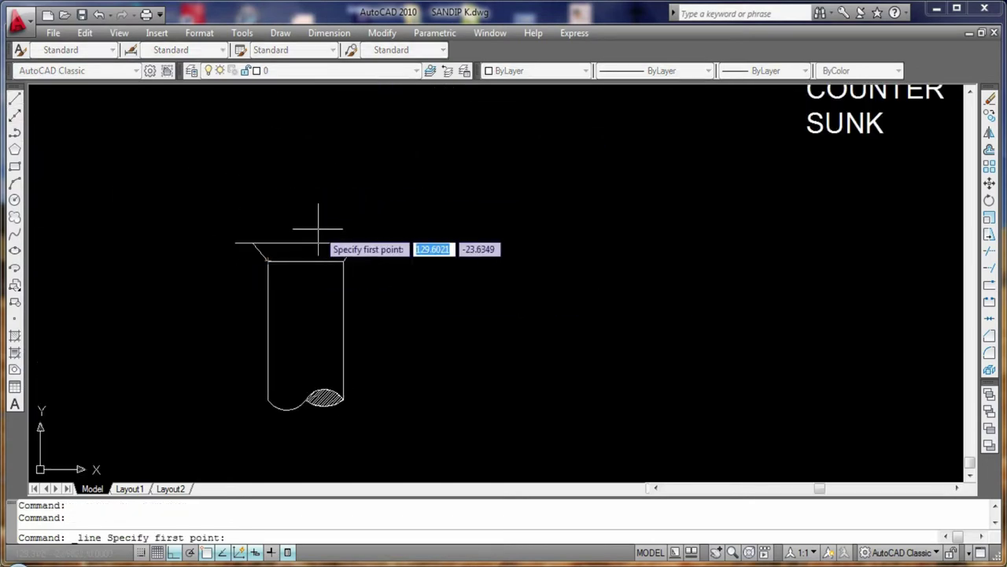
pyautogui.click(252, 242)
pyautogui.click(253, 191)
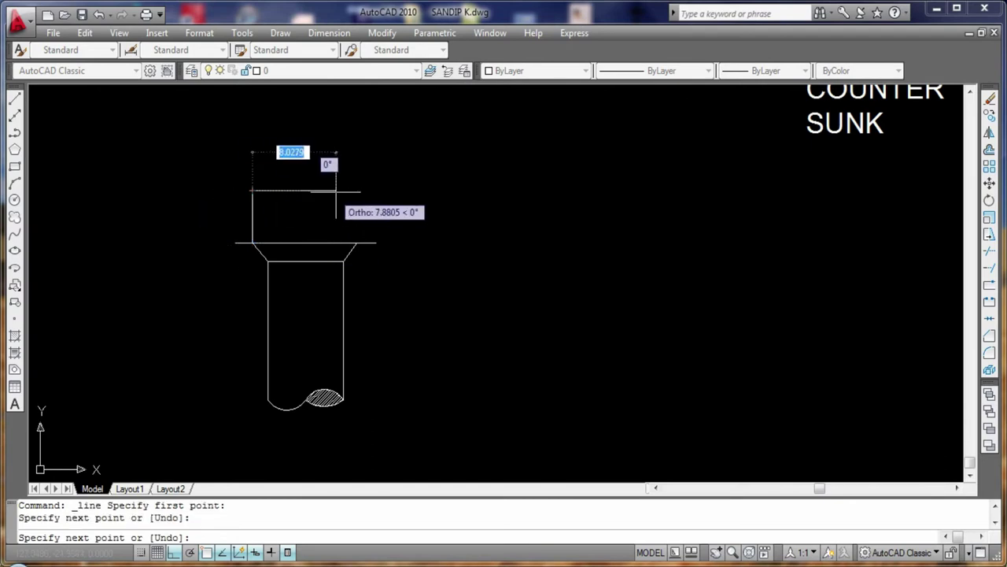
pyautogui.click(356, 190)
pyautogui.click(357, 242)
pyautogui.press('Return')
pyautogui.press('Return')
pyautogui.click(235, 242)
pyautogui.click(253, 190)
pyautogui.press('Return')
pyautogui.click(357, 190)
pyautogui.click(376, 242)
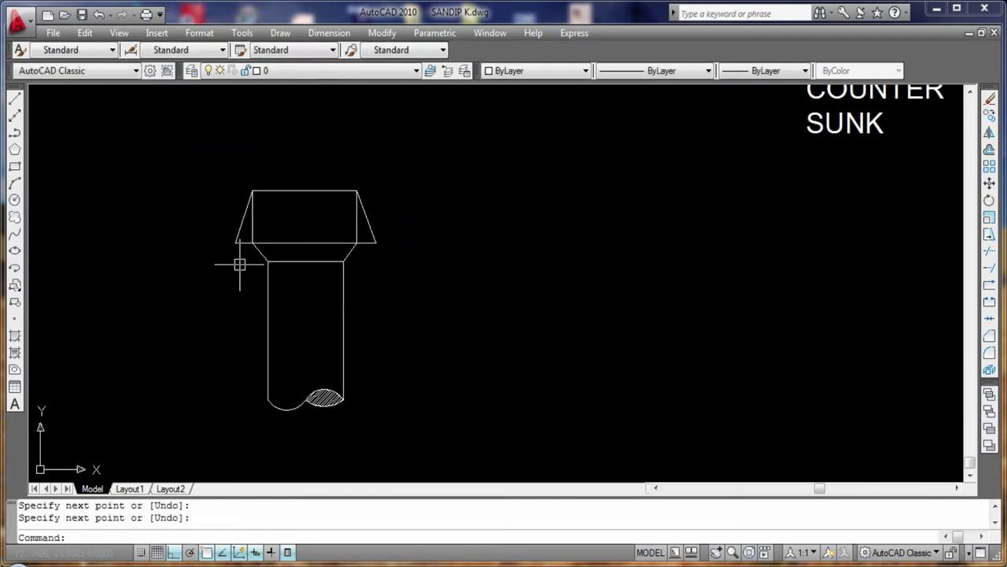
# Trim the extra head line, delete the leftover vertical line, and recentre the view
pyautogui.write('r')
pyautogui.press('Return')
pyautogui.click(348, 229)
pyautogui.click(263, 225)
pyautogui.press('Delete')
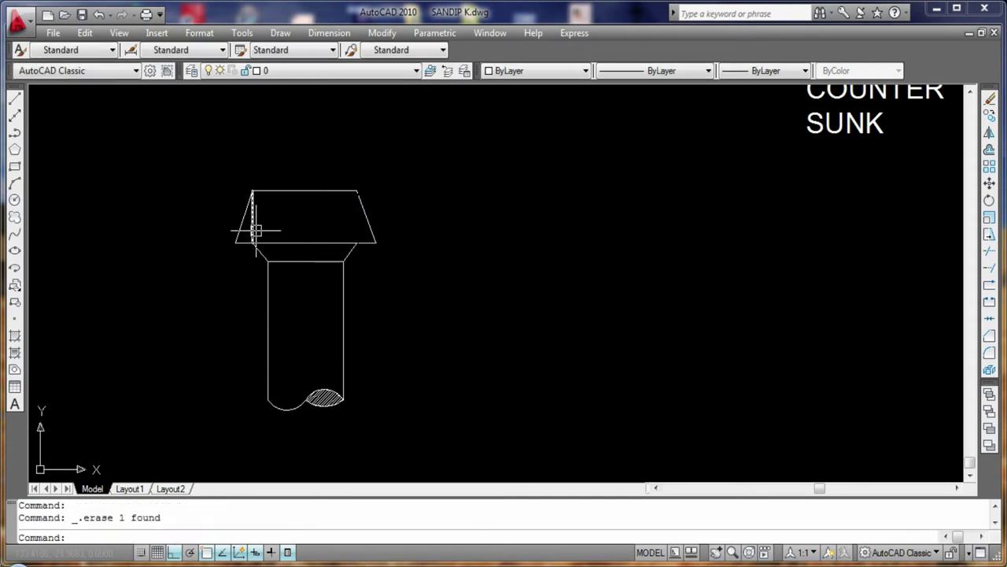
pyautogui.scroll(-4, 440, 268)
pyautogui.moveTo(669, 317); pyautogui.dragTo(602, 316, button='middle')
pyautogui.moveTo(416, 386); pyautogui.dragTo(395, 404, button='middle')
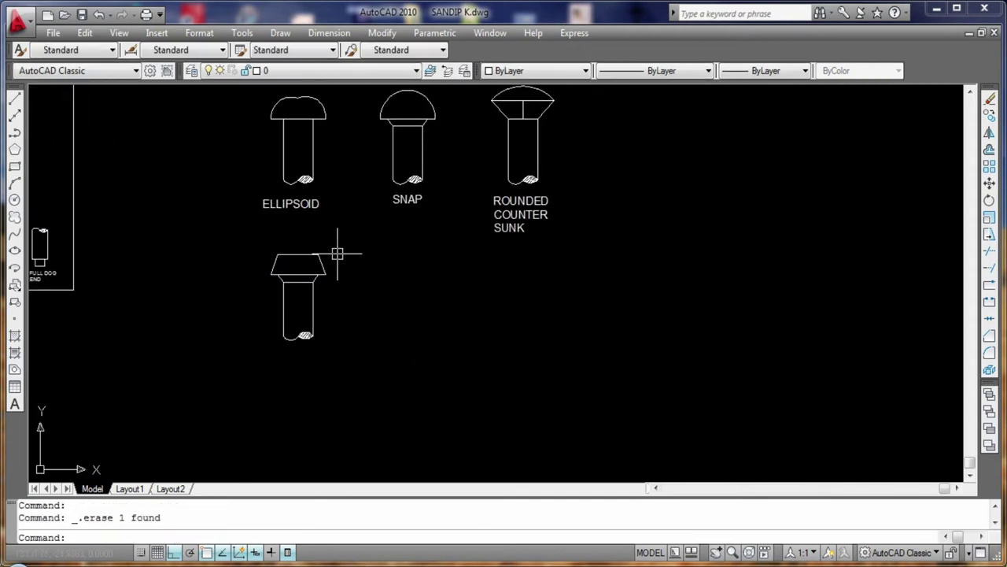
# Copy the SNAP rivet straight down to make a second rivet below it
pyautogui.write('co')
pyautogui.press('Return')
pyautogui.moveTo(364, 208); pyautogui.dragTo(442, 86)
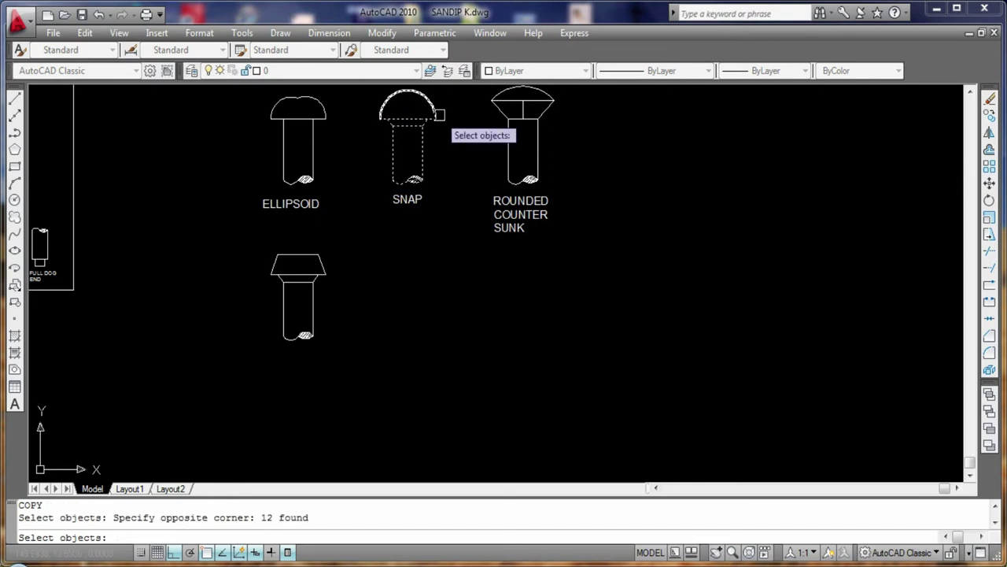
pyautogui.press('Return')
pyautogui.click(407, 120)
pyautogui.click(408, 274)
pyautogui.scroll(3, 423, 354)
pyautogui.press('Return')
# Delete the copied rivet's head lines: the top line and both slanted edges
pyautogui.click(14, 98)
pyautogui.click(364, 202)
pyautogui.press('Escape')
pyautogui.click(361, 196)
pyautogui.press('Delete')
pyautogui.click(427, 191)
pyautogui.press('Delete')
pyautogui.click(353, 196)
pyautogui.press('Delete')
# Draw a short vertical line above the shank's top-left corner, then erase it
pyautogui.click(14, 97)
pyautogui.click(365, 203)
pyautogui.click(364, 186)
pyautogui.press('Return')
pyautogui.scroll(3, 368, 191)
pyautogui.scroll(5, 369, 194)
pyautogui.click(14, 97)
pyautogui.click(340, 256)
pyautogui.press('Escape')
pyautogui.click(340, 220)
pyautogui.press('Delete')
pyautogui.scroll(-4, 71, 149)
pyautogui.scroll(-2, 71, 149)
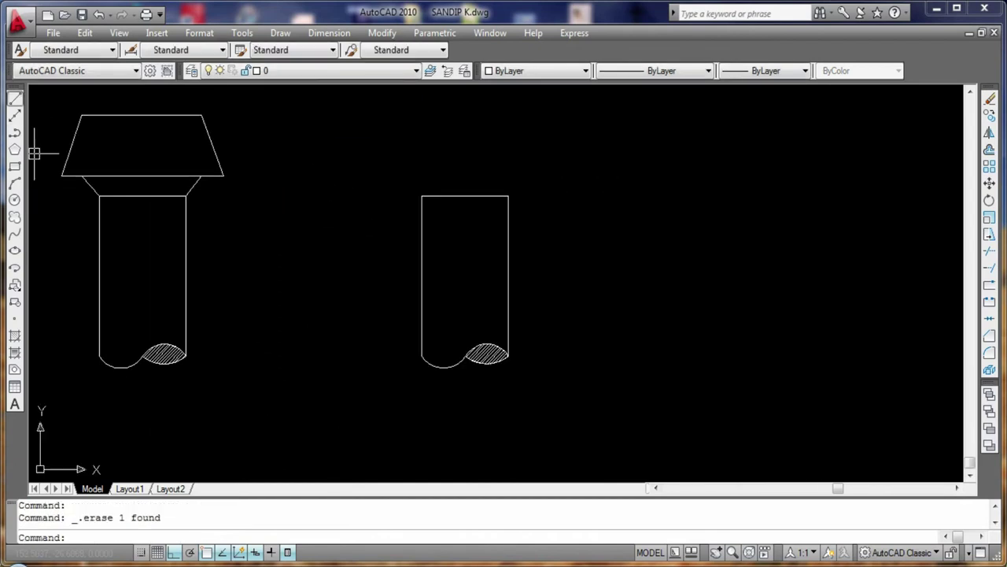
# Draw the straight top edge across the shank and erase the leftover old line
pyautogui.click(14, 97)
pyautogui.click(421, 196)
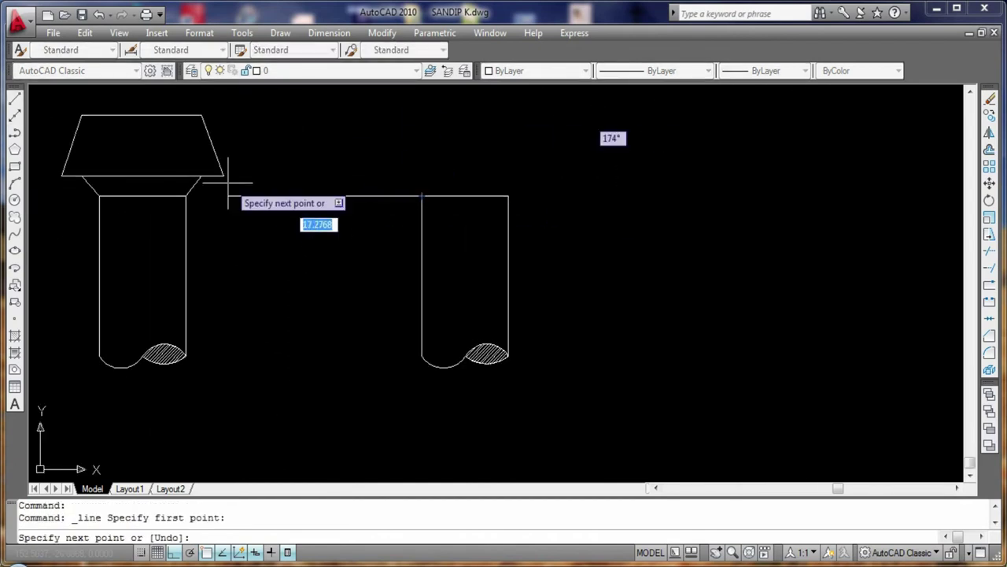
pyautogui.click(422, 174)
pyautogui.press('Return')
pyautogui.press('Return')
pyautogui.click(508, 175)
pyautogui.click(14, 97)
pyautogui.click(422, 175)
pyautogui.click(508, 174)
pyautogui.click(480, 196)
pyautogui.press('Delete')
pyautogui.scroll(-4, 514, 244)
pyautogui.moveTo(584, 266); pyautogui.dragTo(506, 305, button='middle')
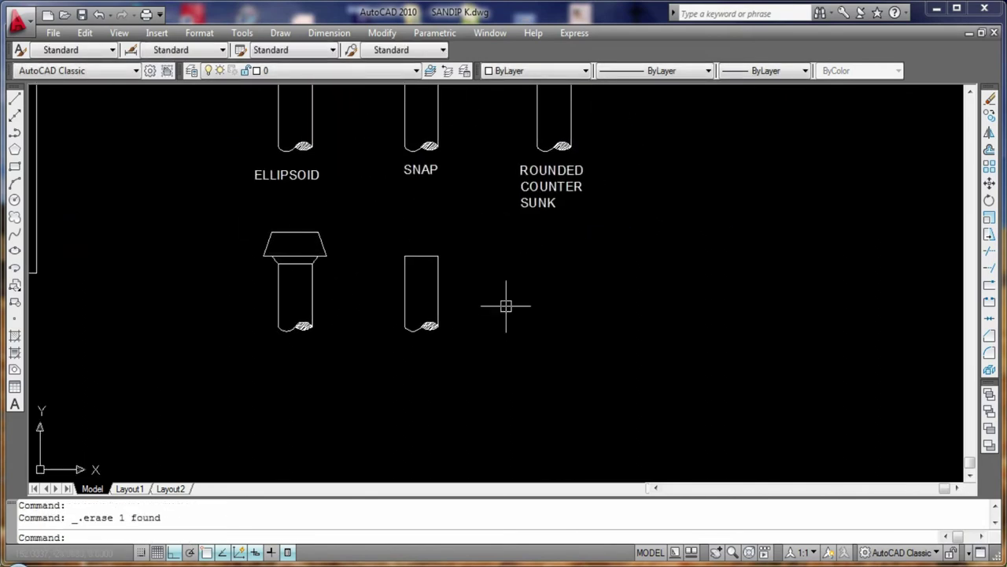
# Draw a 10-unit edge from the shank's top corner, then delete it as too long
pyautogui.click(14, 98)
pyautogui.scroll(2, 430, 240)
pyautogui.click(417, 262)
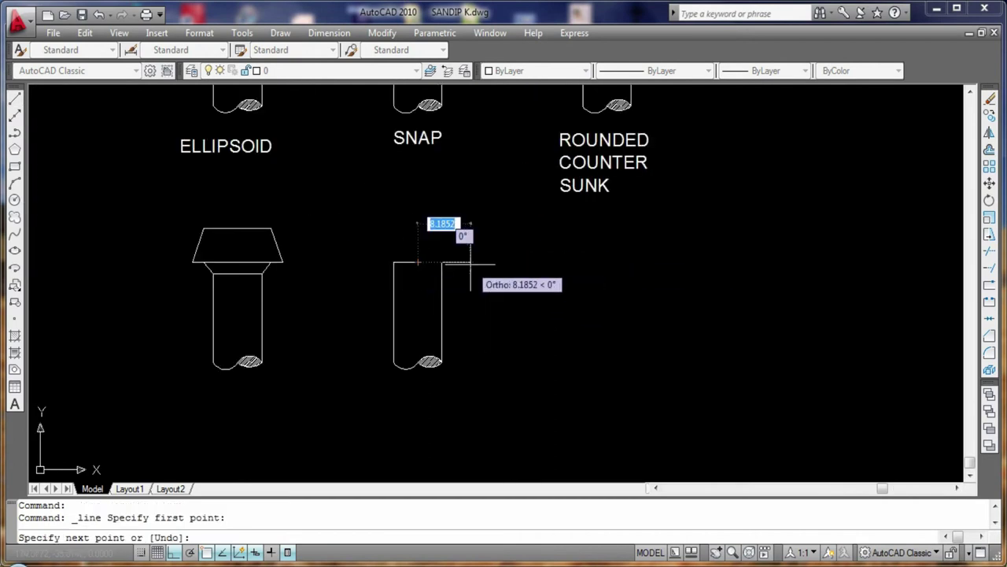
pyautogui.write('10')
pyautogui.press('Return')
pyautogui.press('Escape')
pyautogui.click(472, 264)
pyautogui.press('Delete')
# Draw the head's base edges at 7.5 units from the shank's top corner
pyautogui.click(418, 262)
pyautogui.write('7.5')
pyautogui.press('Return')
pyautogui.press('Escape')
pyautogui.click(14, 97)
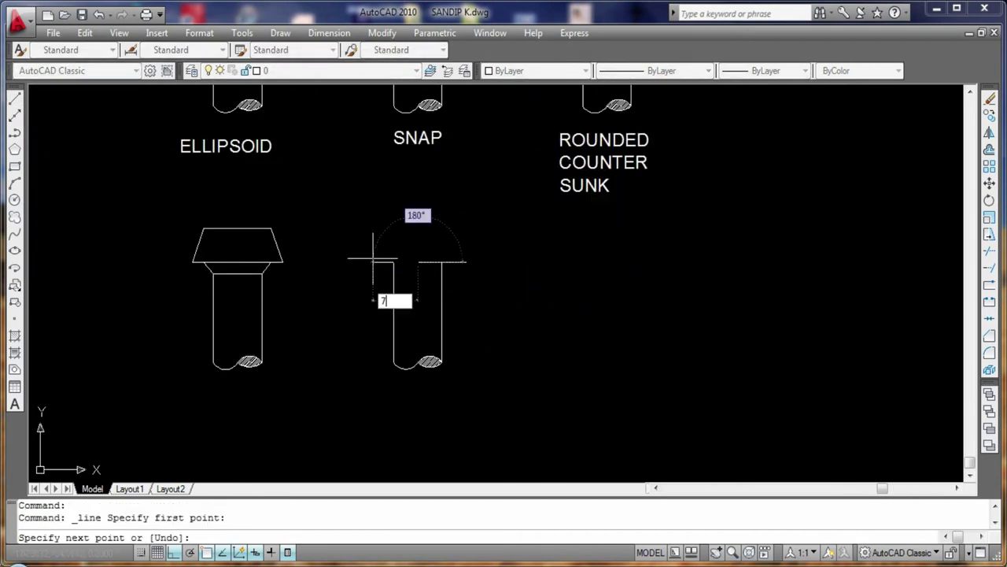
pyautogui.write('.5')
pyautogui.press('Return')
pyautogui.press('Escape')
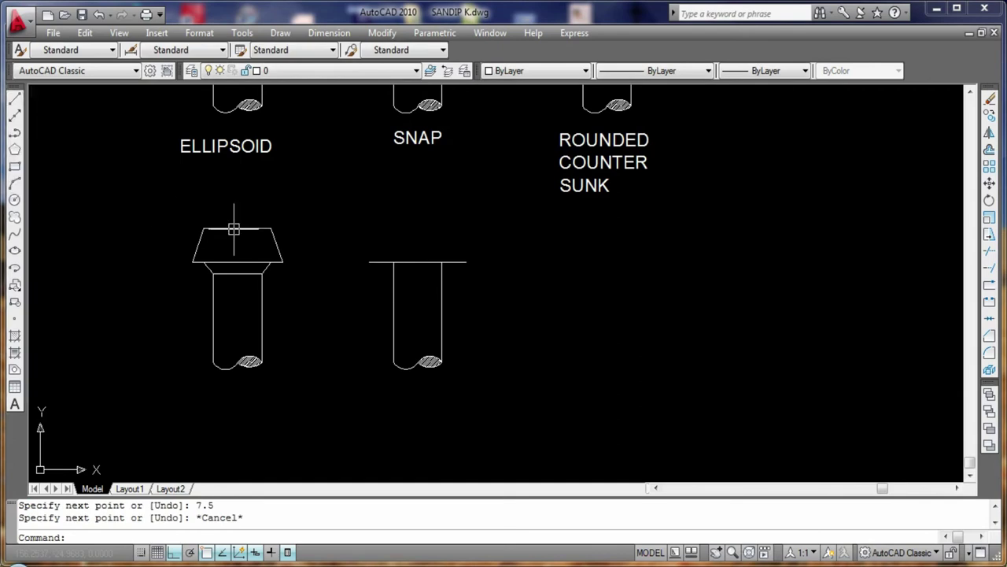
# Draw a vertical construction line and the slanted sides of the countersunk head
pyautogui.write('l')
pyautogui.press('Return')
pyautogui.click(365, 260)
pyautogui.click(370, 228)
pyautogui.press('Escape')
pyautogui.press('Return')
pyautogui.click(369, 228)
pyautogui.press('Return')
pyautogui.press('Return')
pyautogui.click(370, 228)
pyautogui.click(371, 243)
pyautogui.click(393, 262)
# Trim the excess stub beside the shank with TR to finish the flared head
pyautogui.press('Return')
pyautogui.press('Return')
pyautogui.click(467, 228)
pyautogui.click(457, 261)
pyautogui.press('Return')
pyautogui.press('t')
pyautogui.press('r')
pyautogui.press('Return')
pyautogui.press('Return')
pyautogui.click(379, 262)
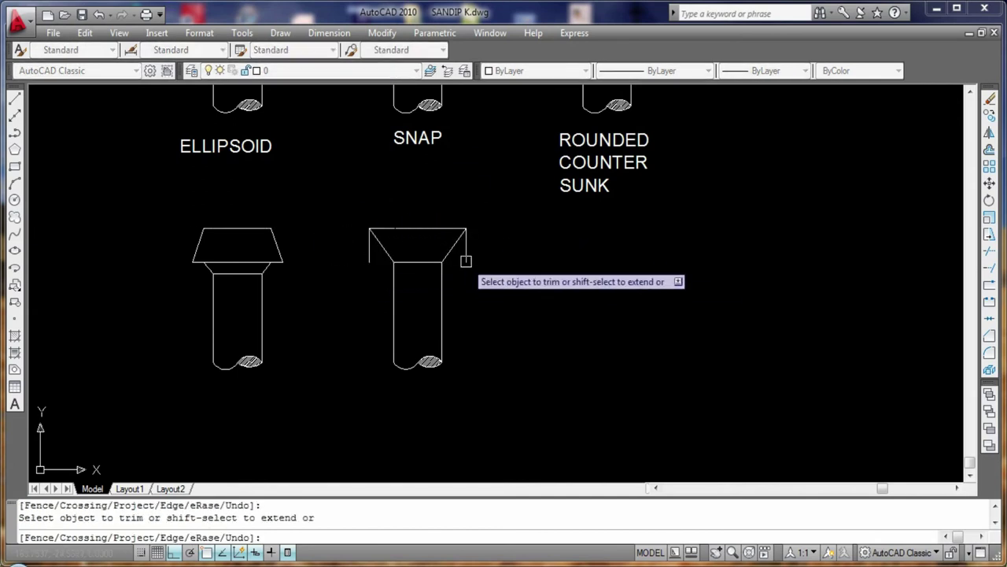
pyautogui.press('Return')
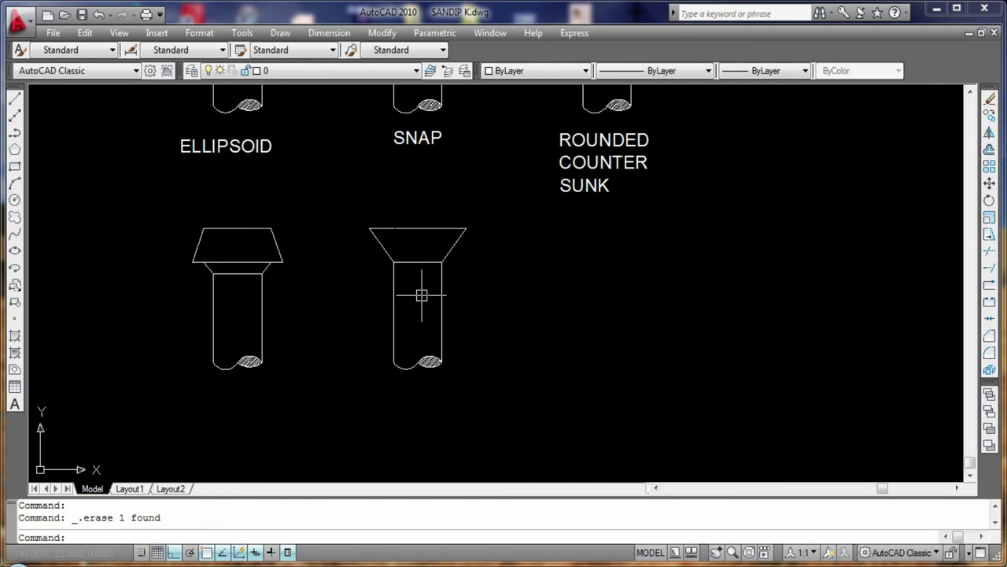
# Copy the plain shank and its hatch to the right, under ROUNDED COUNTER SUNK
pyautogui.press('c')
pyautogui.press('o')
pyautogui.press('Return')
pyautogui.moveTo(346, 401); pyautogui.dragTo(460, 244)
pyautogui.press('Return')
pyautogui.click(417, 261)
pyautogui.click(596, 261)
pyautogui.press('Return')
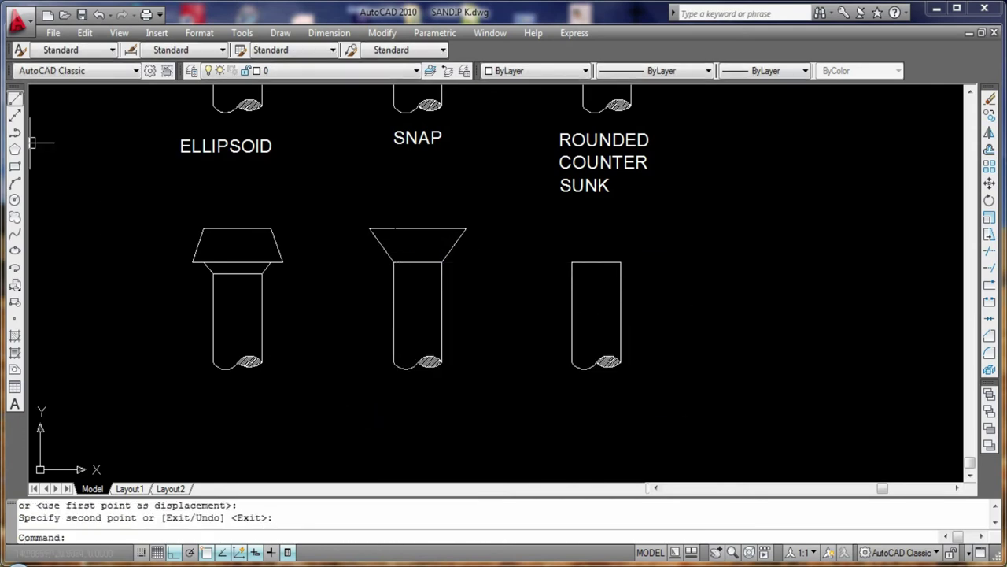
# Draw a line across the copied shank and trim the stub above it on the right side
pyautogui.click(14, 98)
pyautogui.click(572, 299)
pyautogui.click(620, 299)
pyautogui.press('Return')
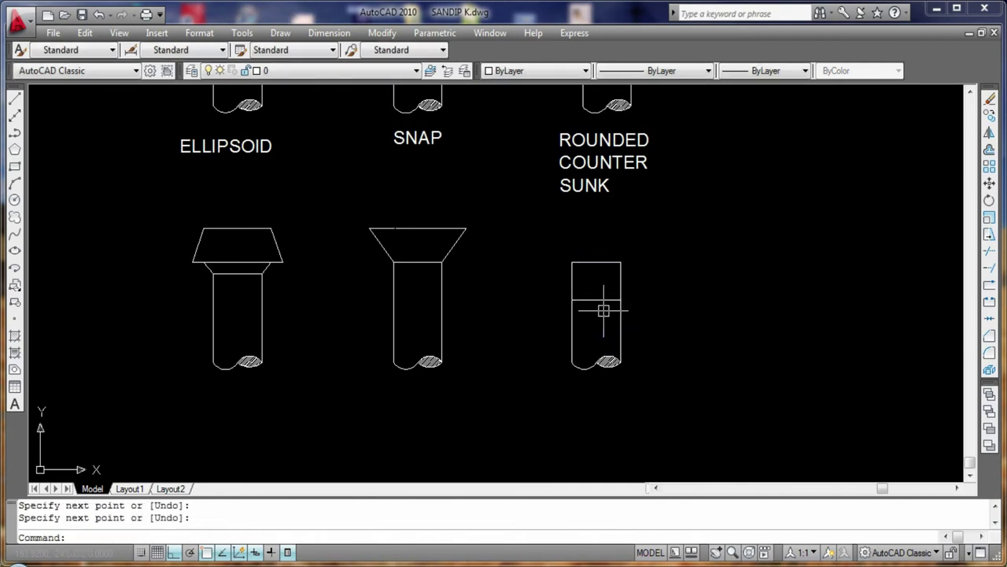
pyautogui.write('tr')
pyautogui.press('Return')
pyautogui.press('Return')
pyautogui.click(580, 276)
pyautogui.press('Escape')
pyautogui.click(621, 280)
pyautogui.write('tr')
pyautogui.press('Return')
pyautogui.press('Return')
pyautogui.press('Escape')
# Pan to the third shank and start a short vertical line at its corner, then cancel
pyautogui.moveTo(191, 229); pyautogui.dragTo(31, 204, button='middle')
pyautogui.click(14, 98)
pyautogui.click(402, 274)
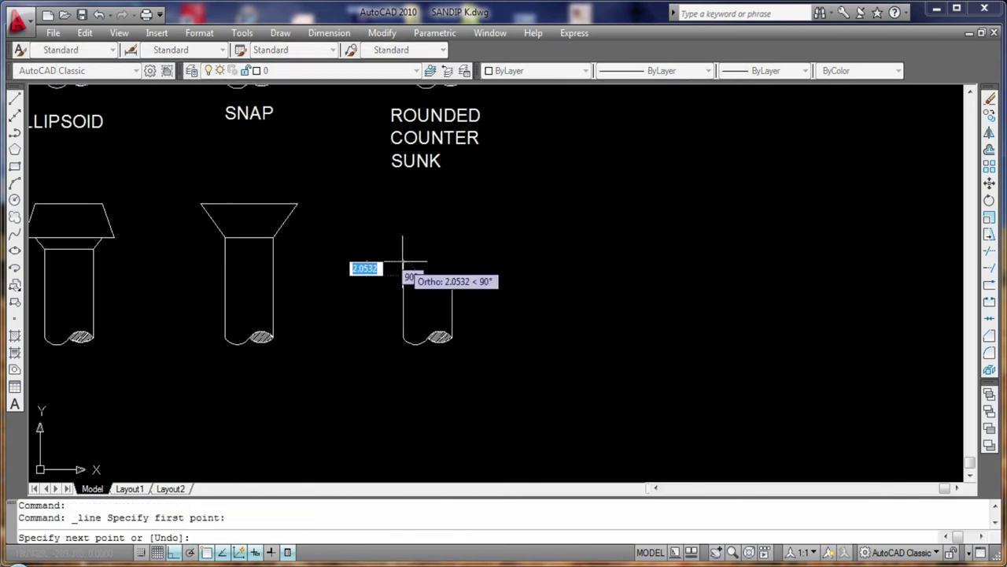
pyautogui.click(402, 262)
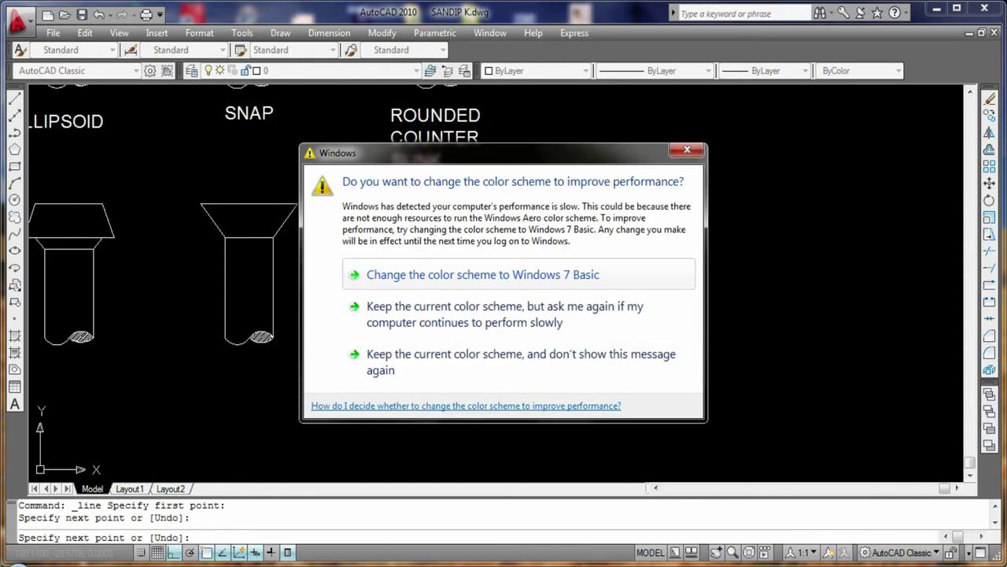
pyautogui.press('Escape')
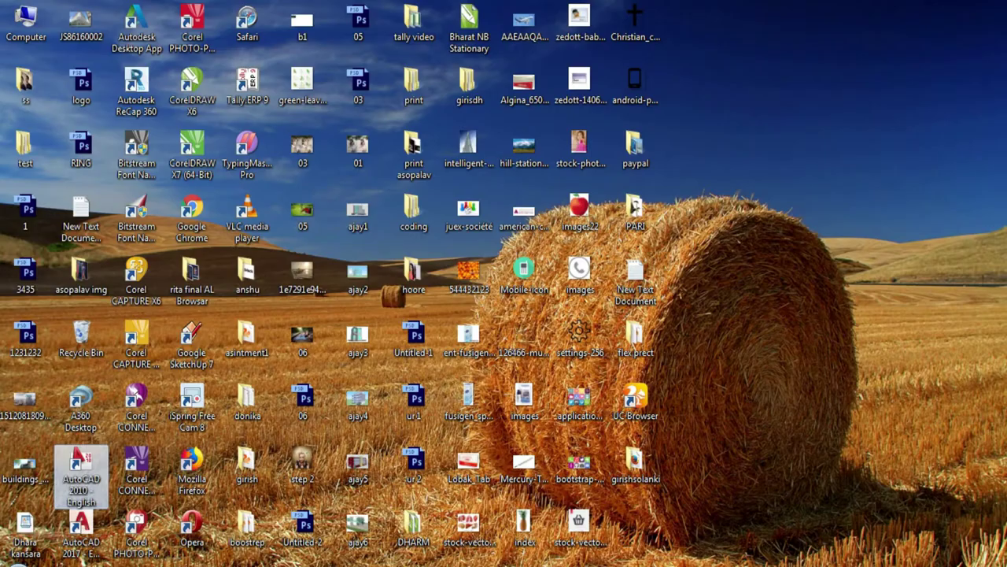
pyautogui.press('Escape')
pyautogui.click(353, 222)
pyautogui.press('Escape')
pyautogui.scroll(-5, 607, 386)
pyautogui.scroll(3, 578, 286)
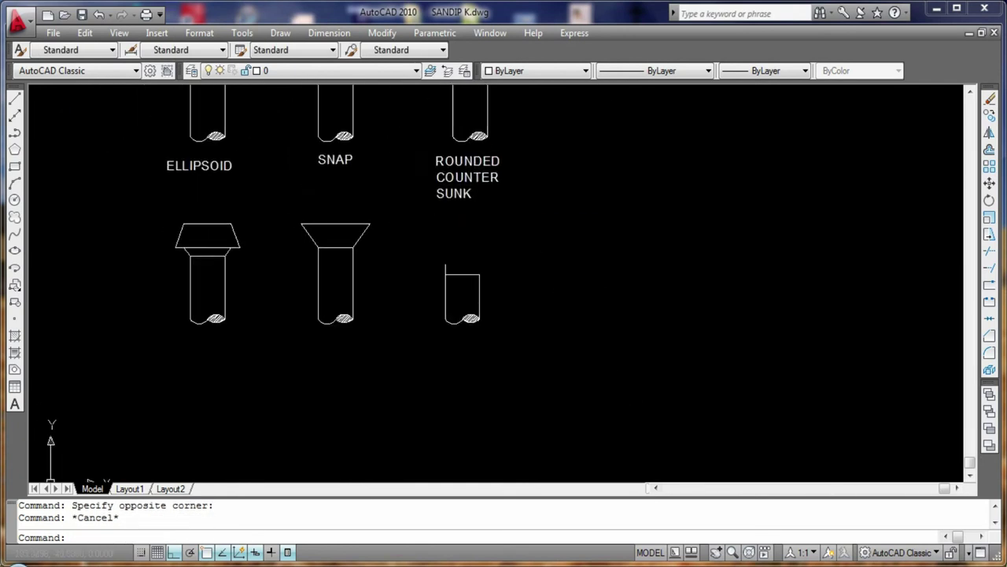
pyautogui.scroll(3, 566, 290)
# Draw the head's top edge line across the third shank
pyautogui.click(15, 99)
pyautogui.click(481, 271)
pyautogui.click(551, 270)
pyautogui.press('Return')
pyautogui.press('Return')
pyautogui.click(551, 291)
pyautogui.click(551, 270)
pyautogui.press('Escape')
# Extend the top edge by 2.5 units to the left and to the right
pyautogui.click(14, 98)
pyautogui.click(526, 270)
pyautogui.write('2.5')
pyautogui.press('Return')
pyautogui.press('Return')
pyautogui.press('Return')
pyautogui.click(506, 271)
pyautogui.write('2.5')
# Draw the two slanted countersink edges from the shank corners to the extended top edge
pyautogui.press('Return')
pyautogui.press('Escape')
pyautogui.click(482, 292)
pyautogui.click(458, 270)
pyautogui.click(575, 271)
pyautogui.click(551, 291)
pyautogui.write('tr')
pyautogui.press('Return')
pyautogui.press('Return')
# Trim the left side stub and erase the right side stub above the countersink
pyautogui.click(481, 280)
pyautogui.press('Escape')
pyautogui.click(550, 281)
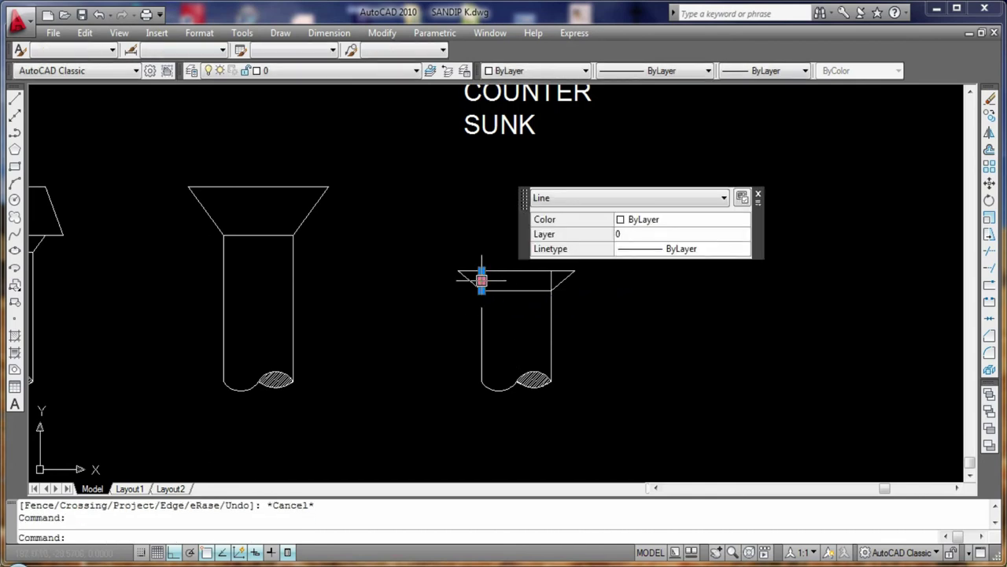
pyautogui.press('Delete')
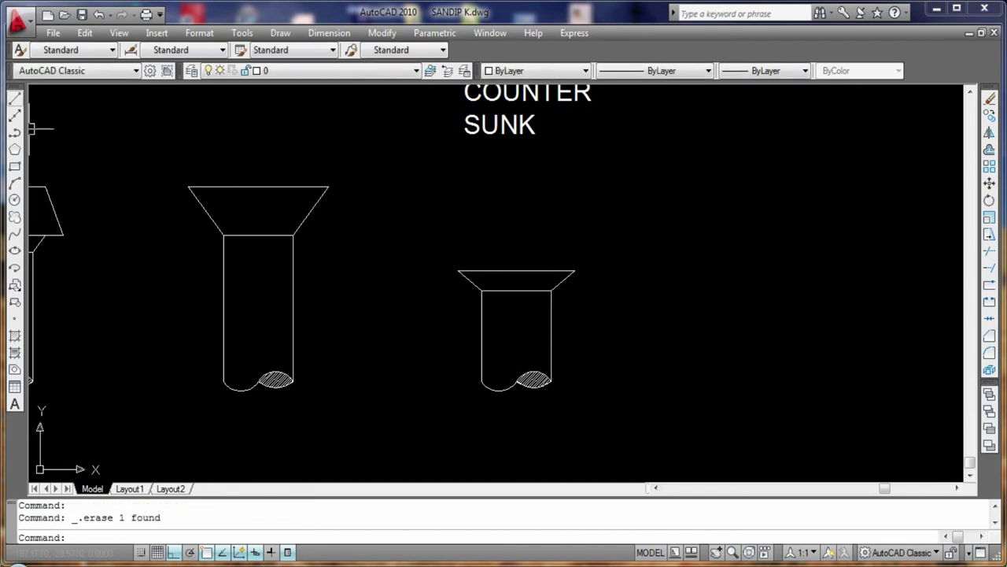
# Draw a long line across the collar top and a tall vertical line from the head-shank corner
pyautogui.doubleClick(14, 98)
pyautogui.click(440, 270)
pyautogui.click(591, 271)
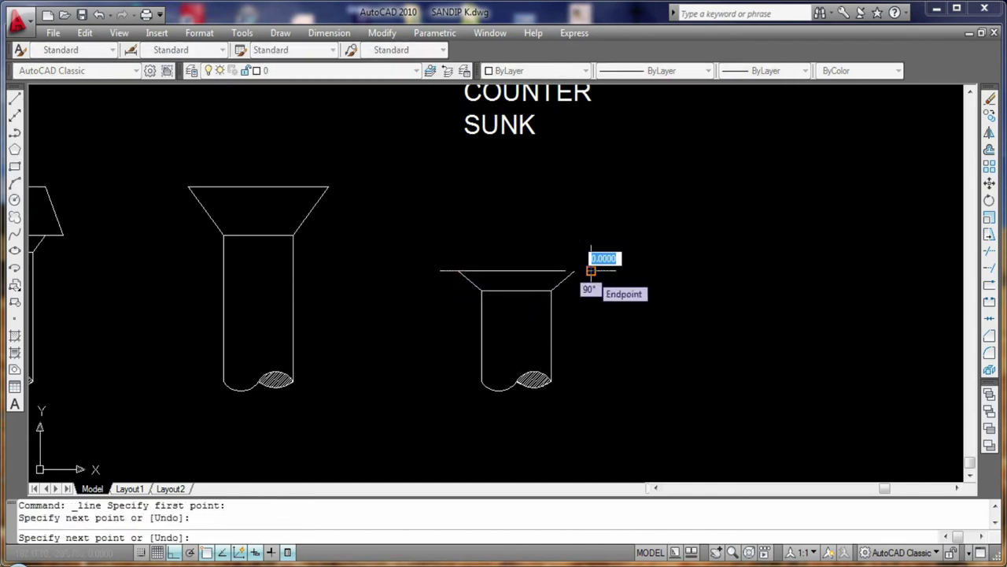
pyautogui.press('Return')
pyautogui.click(14, 97)
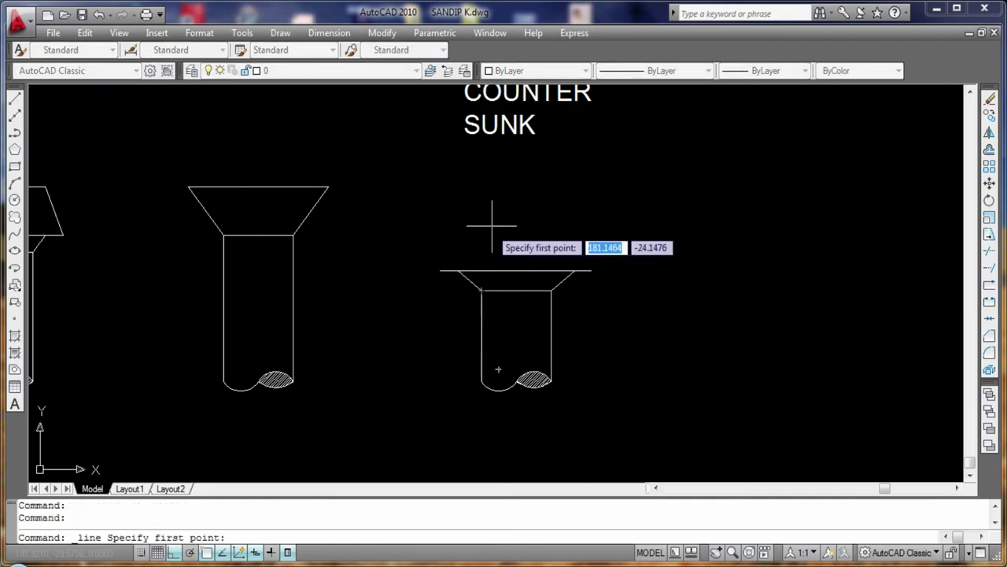
pyautogui.click(481, 290)
pyautogui.click(479, 187)
pyautogui.press('Return')
# Add the right vertical, close the head's top, and draw both tapered sides down to the collar
pyautogui.press('Return')
pyautogui.click(514, 290)
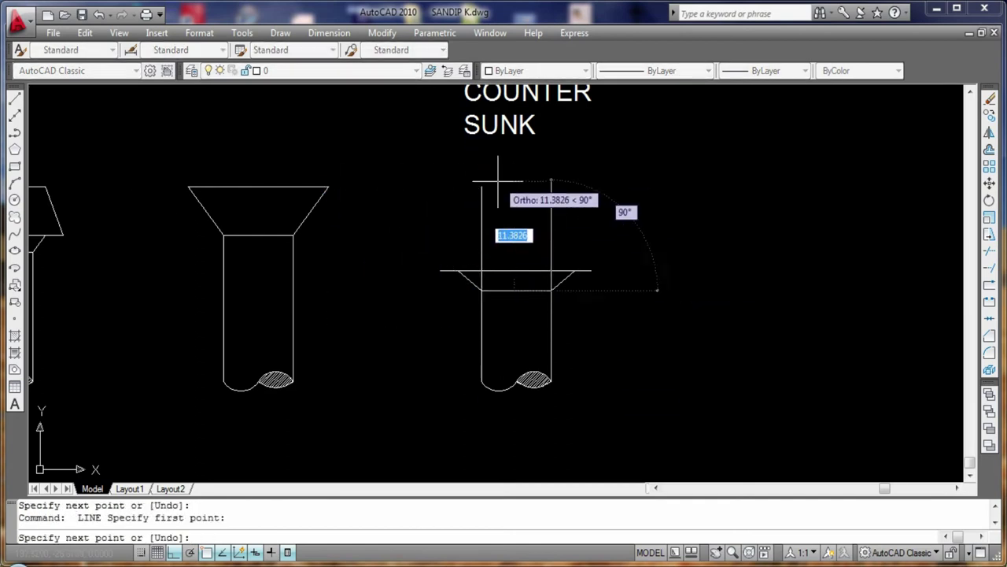
pyautogui.click(551, 187)
pyautogui.click(482, 187)
pyautogui.press('Return')
pyautogui.press('Return')
pyautogui.click(482, 187)
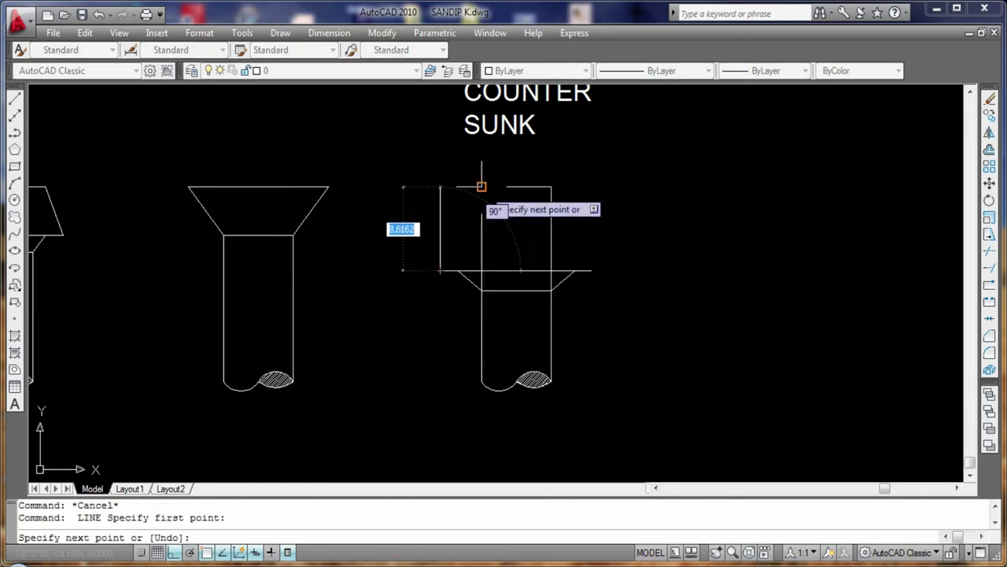
pyautogui.click(440, 270)
# Trim the excess lines from the tapered head and erase the inner vertical line
pyautogui.press('Return')
pyautogui.press('Return')
pyautogui.click(591, 269)
pyautogui.click(552, 187)
pyautogui.write('tr')
pyautogui.press('Return')
pyautogui.press('Return')
pyautogui.click(483, 236)
pyautogui.click(552, 254)
pyautogui.press('Delete')
pyautogui.scroll(-5, 631, 387)
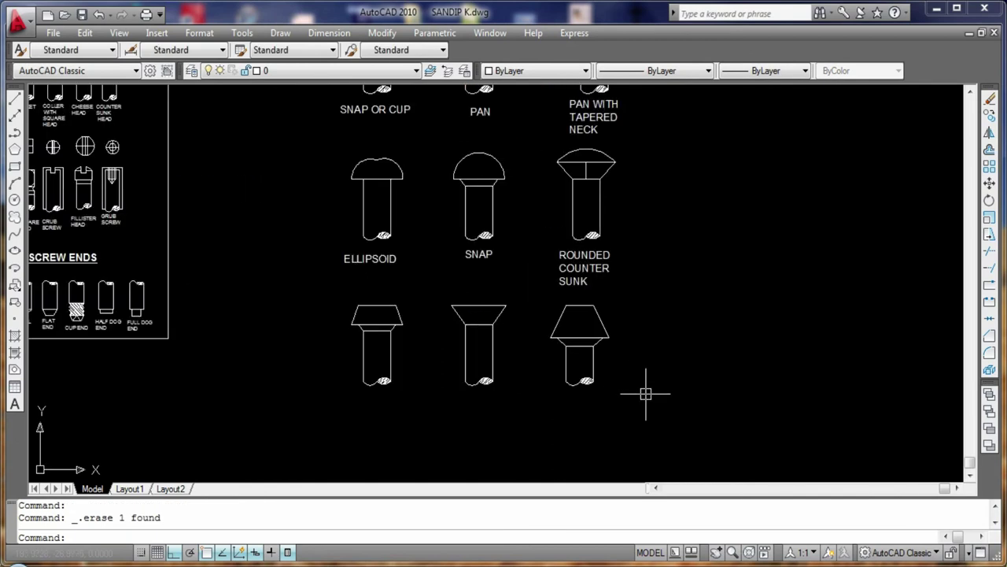
# Copy a plain rivet shank to a new spot right of the existing rivets
pyautogui.moveTo(745, 421); pyautogui.dragTo(577, 371, button='middle')
pyautogui.scroll(2, 578, 371)
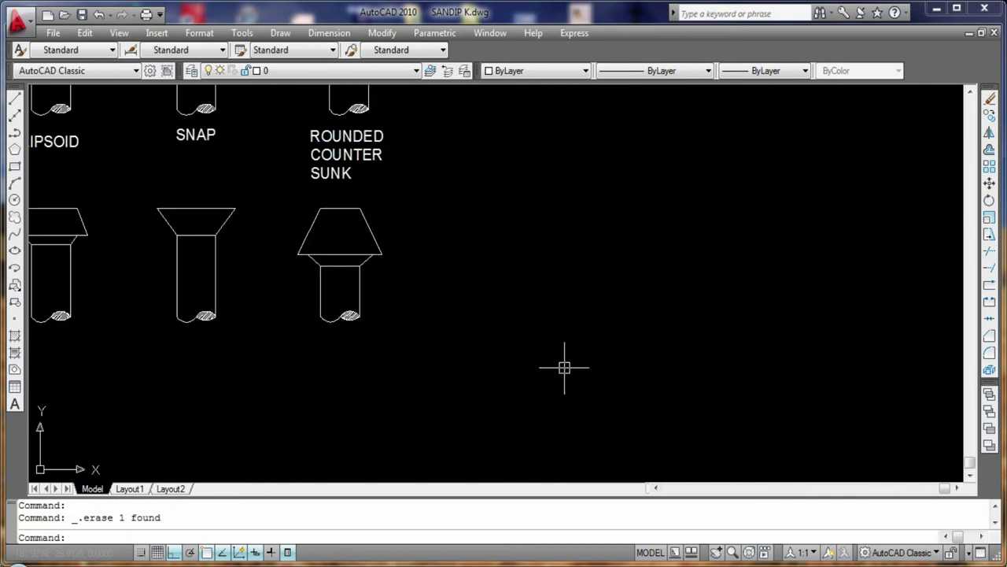
pyautogui.press('Escape')
pyautogui.press('Escape')
pyautogui.moveTo(254, 400); pyautogui.dragTo(331, 404, button='middle')
pyautogui.write('o')
pyautogui.press('Return')
pyautogui.click(61, 214)
pyautogui.click(207, 371)
pyautogui.press('Return')
pyautogui.click(127, 248)
pyautogui.click(532, 270)
pyautogui.press('Escape')
pyautogui.press('Escape')
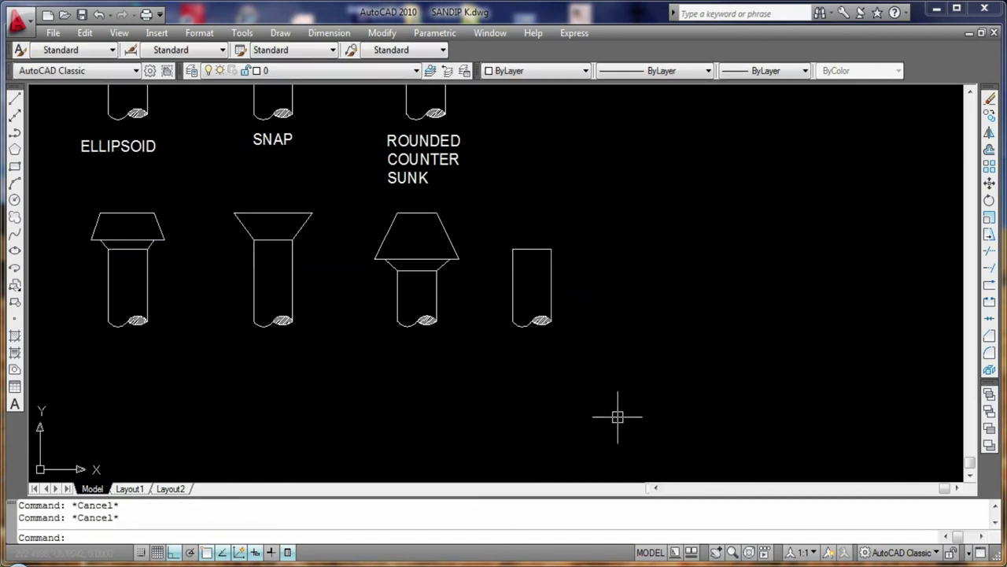
# Draw a vertical line up from the new shank's stem top
pyautogui.moveTo(665, 362); pyautogui.dragTo(624, 385, button='middle')
pyautogui.click(14, 98)
pyautogui.click(490, 274)
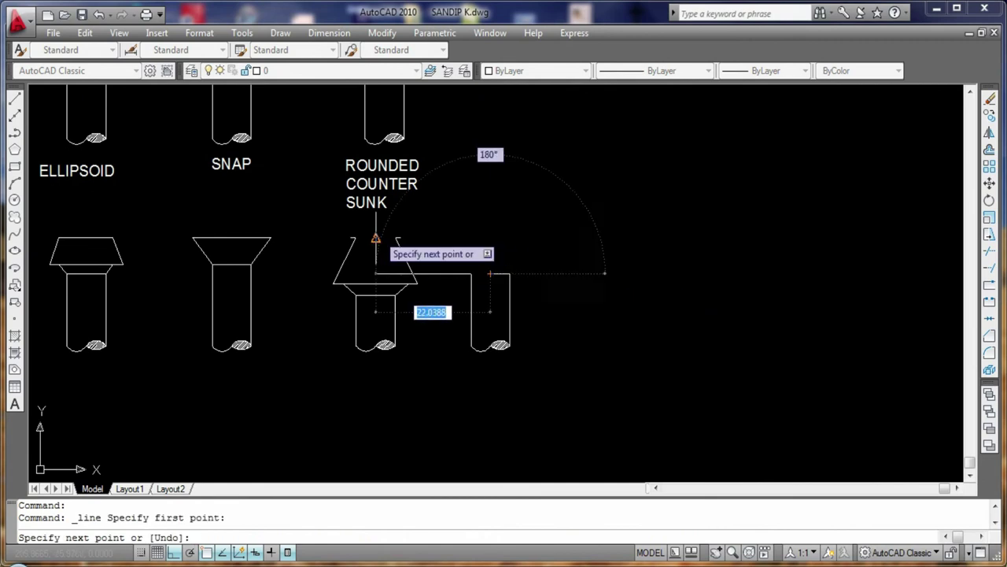
pyautogui.click(490, 236)
pyautogui.press('Return')
pyautogui.scroll(2, 545, 273)
# Draw a 5-unit line from the stem top, then delete the unwanted short segment
pyautogui.press('Return')
pyautogui.click(467, 221)
pyautogui.write('5')
pyautogui.press('Return')
pyautogui.click(488, 252)
pyautogui.press('Delete')
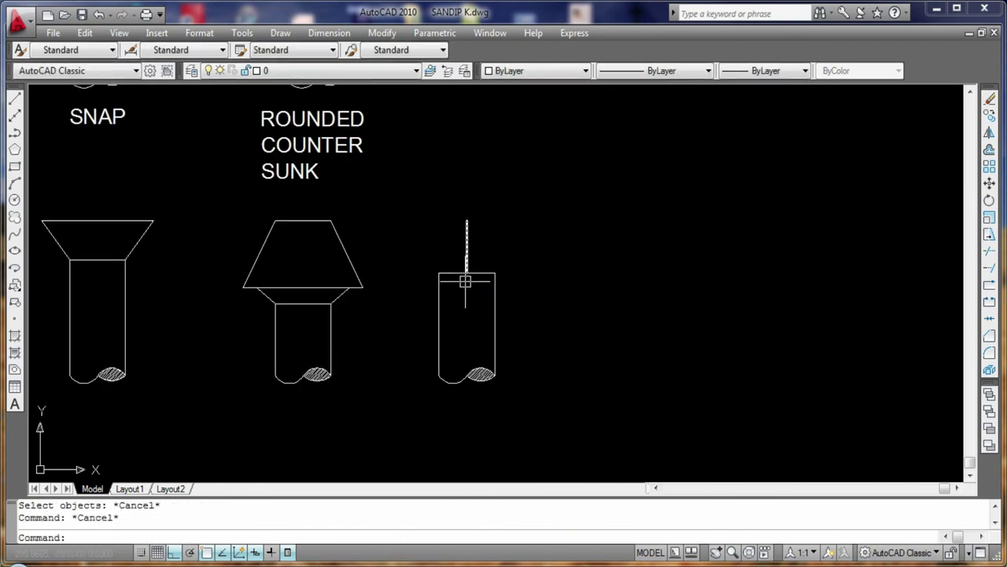
# Draw the head line as two 7.5-unit lines, right and left, from the stem top
pyautogui.write('l')
pyautogui.press('Return')
pyautogui.click(467, 274)
pyautogui.write('7.5')
pyautogui.press('Return')
pyautogui.press('Escape')
pyautogui.press('Return')
pyautogui.click(466, 273)
pyautogui.write('7.5')
pyautogui.press('Return')
pyautogui.press('Return')
# Try a three-point arc spanning the head line, then delete it
pyautogui.click(14, 183)
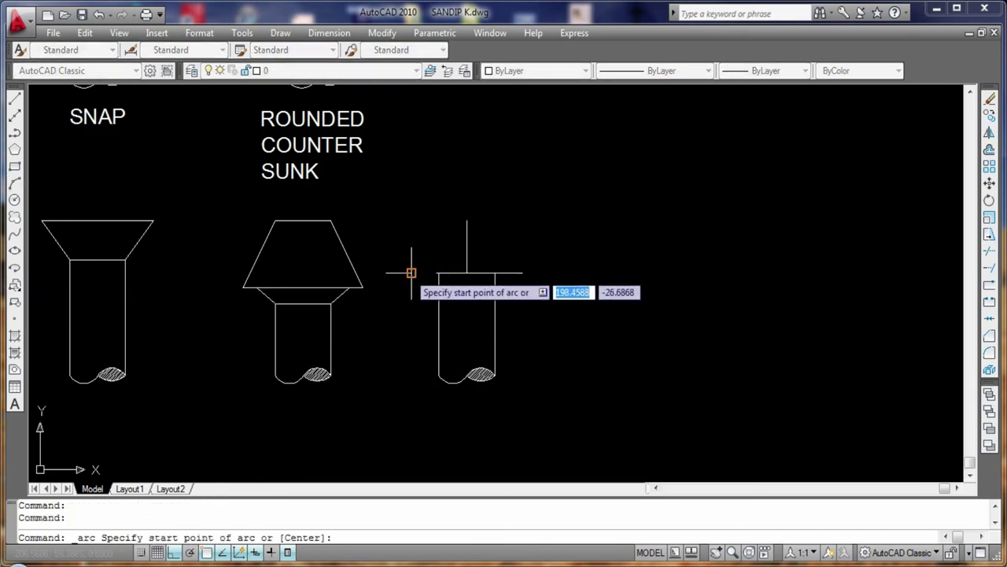
pyautogui.click(466, 273)
pyautogui.click(466, 234)
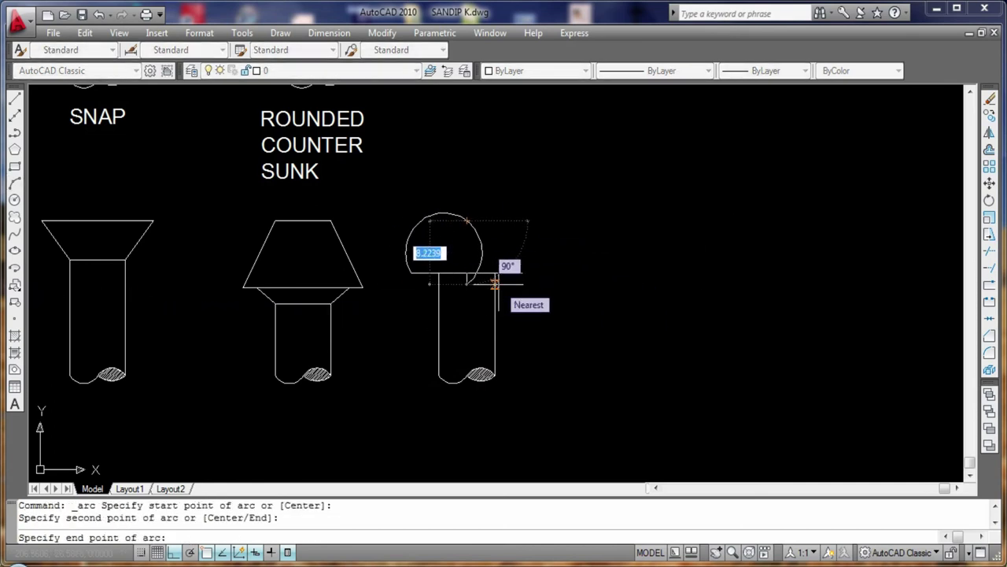
pyautogui.press('Escape')
pyautogui.click(14, 183)
pyautogui.click(410, 273)
pyautogui.click(466, 220)
pyautogui.click(523, 273)
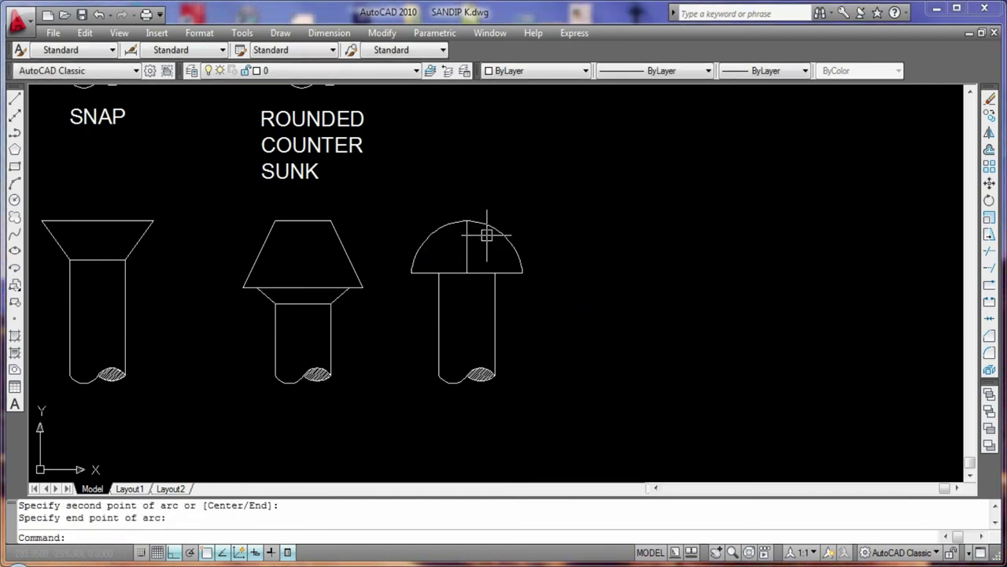
pyautogui.click(431, 232)
pyautogui.press('Delete')
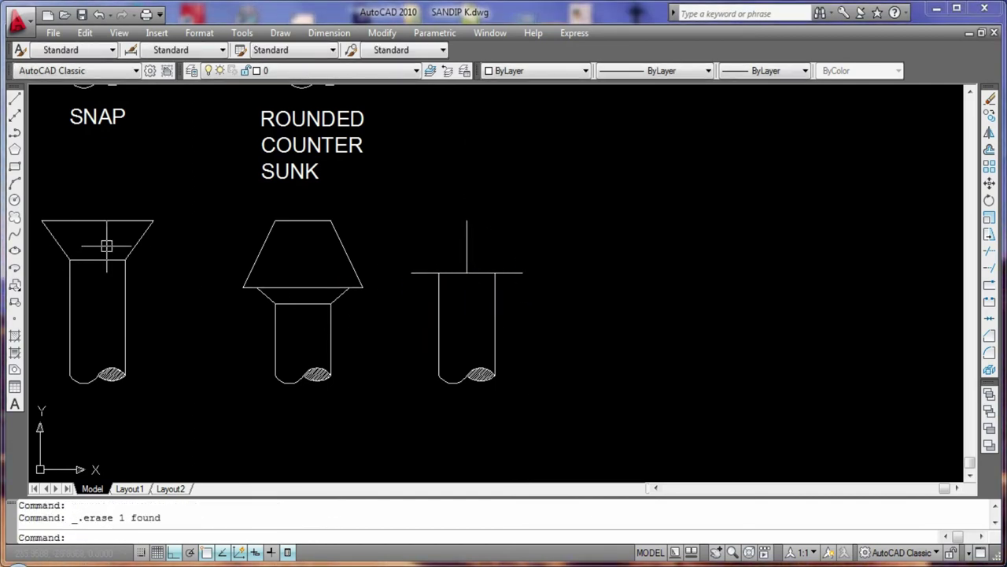
# Try an ellipse head from the head line's left end, then cancel it
pyautogui.click(14, 250)
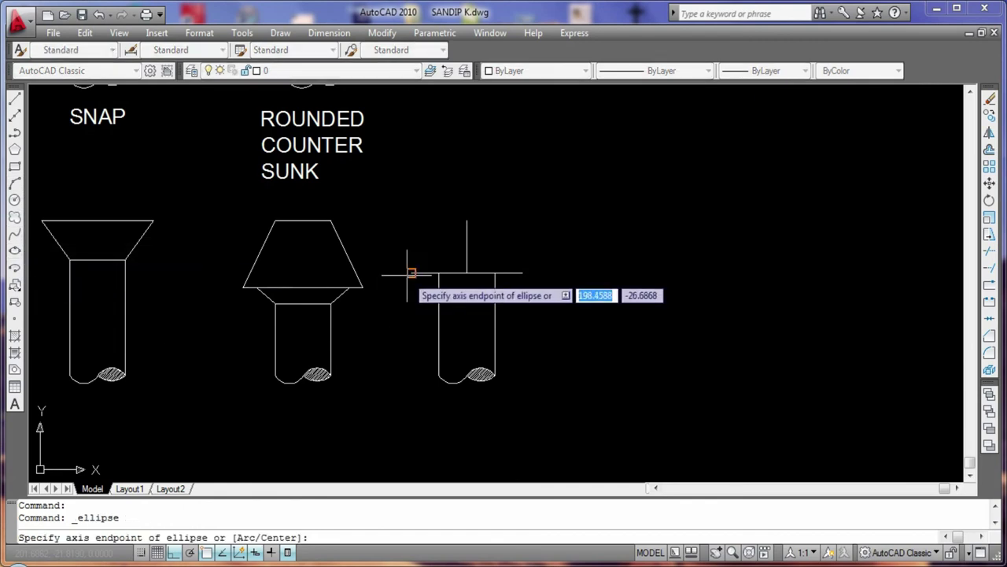
pyautogui.click(411, 273)
pyautogui.click(467, 220)
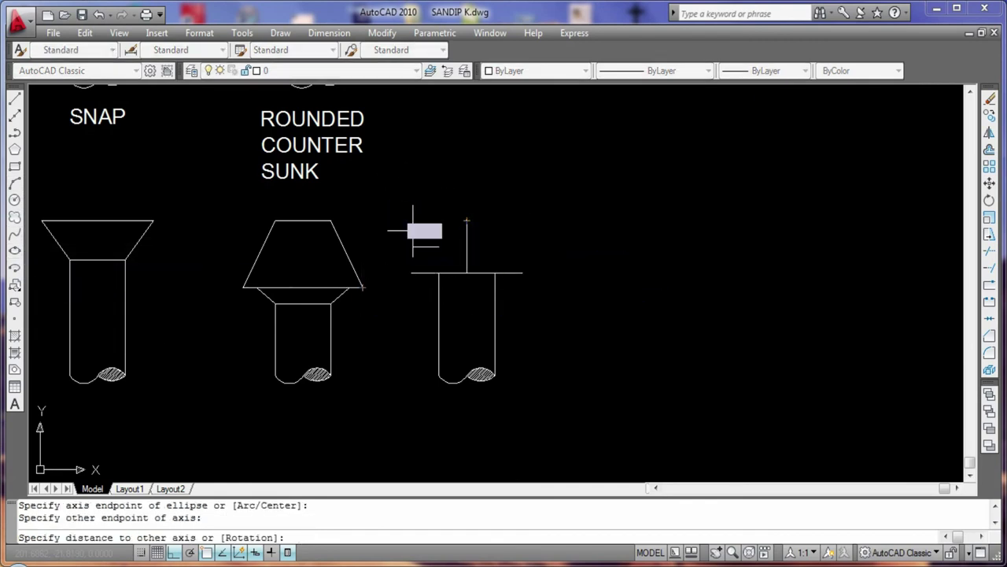
pyautogui.press('Escape')
# Retry the ellipse from the head line's midpoint with ortho toggled, then abandon it
pyautogui.click(15, 250)
pyautogui.click(467, 273)
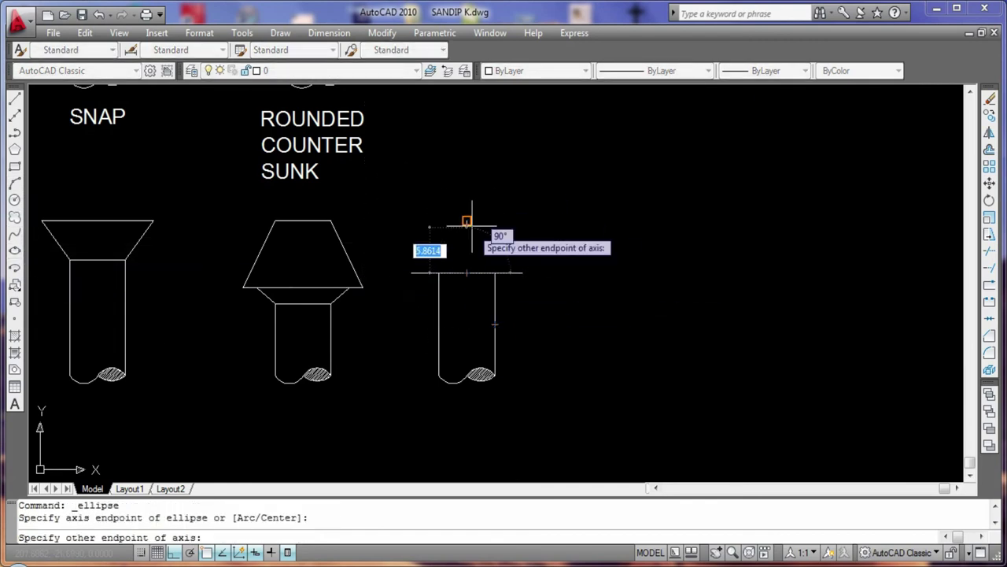
pyautogui.press('F8')
pyautogui.press('Escape')
pyautogui.press('Return')
pyautogui.click(467, 273)
pyautogui.press('F8')
pyautogui.click(467, 221)
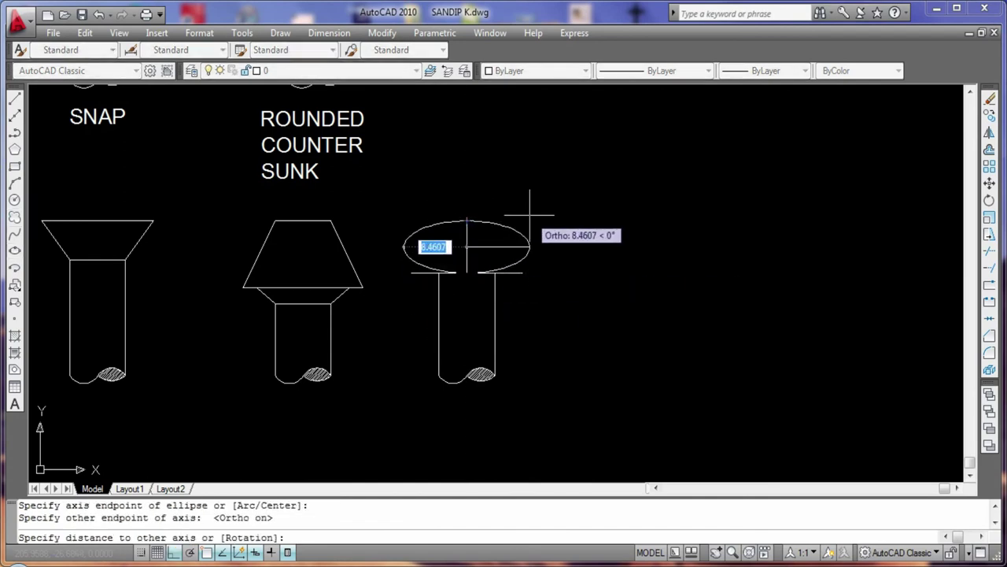
pyautogui.press('Escape')
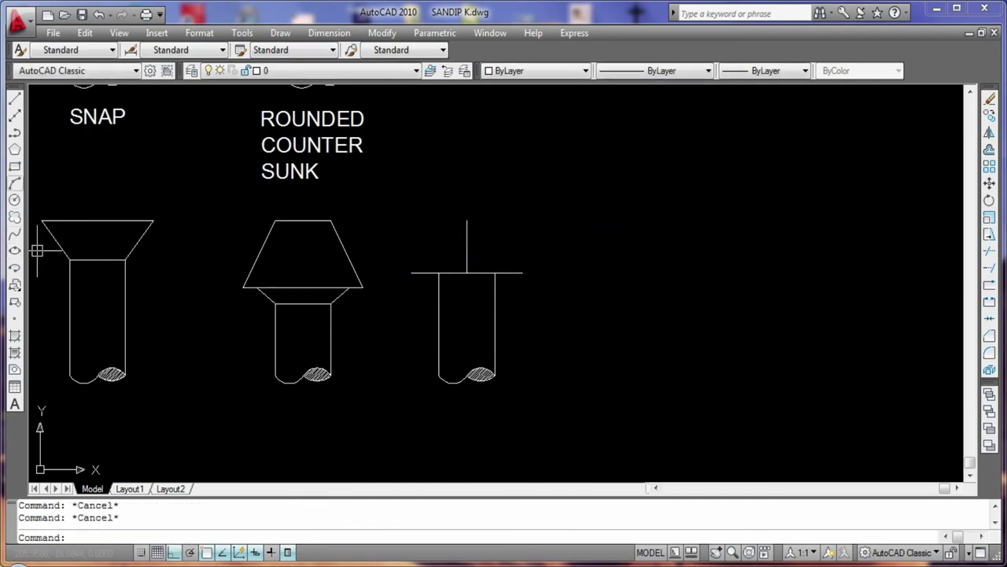
# Draw another arc from the head line's left end, then erase it with the vertical line
pyautogui.click(14, 182)
pyautogui.click(410, 273)
pyautogui.click(466, 221)
pyautogui.click(512, 221)
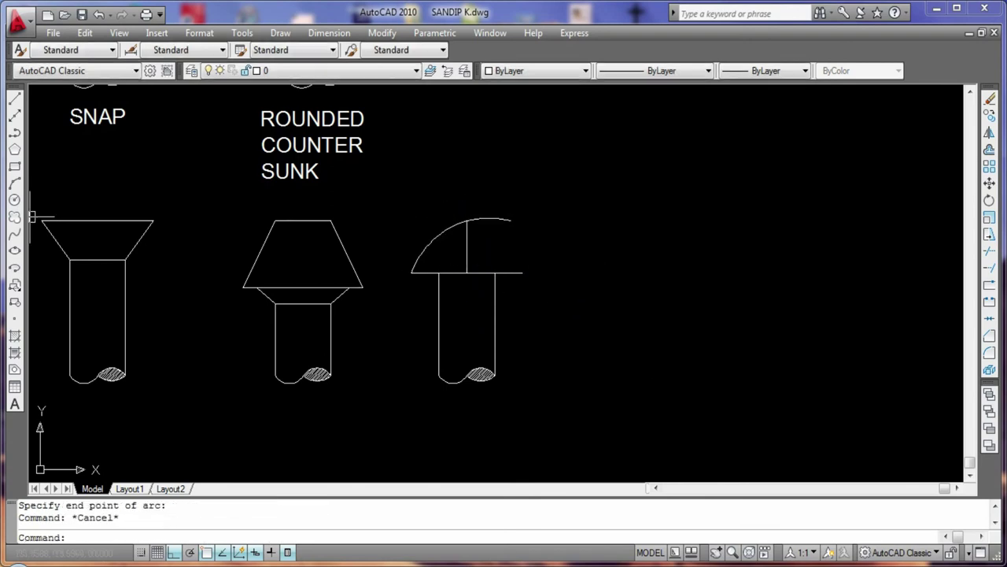
pyautogui.click(467, 252)
pyautogui.press('Delete')
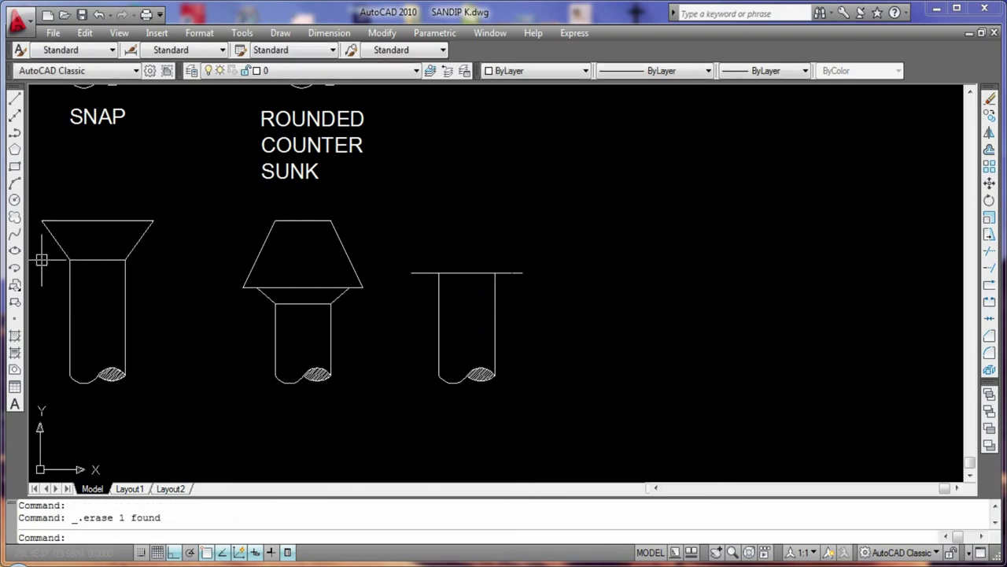
# Draw a 10-unit vertical guide line up from the head line's midpoint
pyautogui.click(15, 99)
pyautogui.click(467, 272)
pyautogui.write('10')
pyautogui.press('Return')
pyautogui.press('Escape')
# Draw two three-point arcs from the head line's ends through the guide line's top
pyautogui.click(14, 183)
pyautogui.click(411, 274)
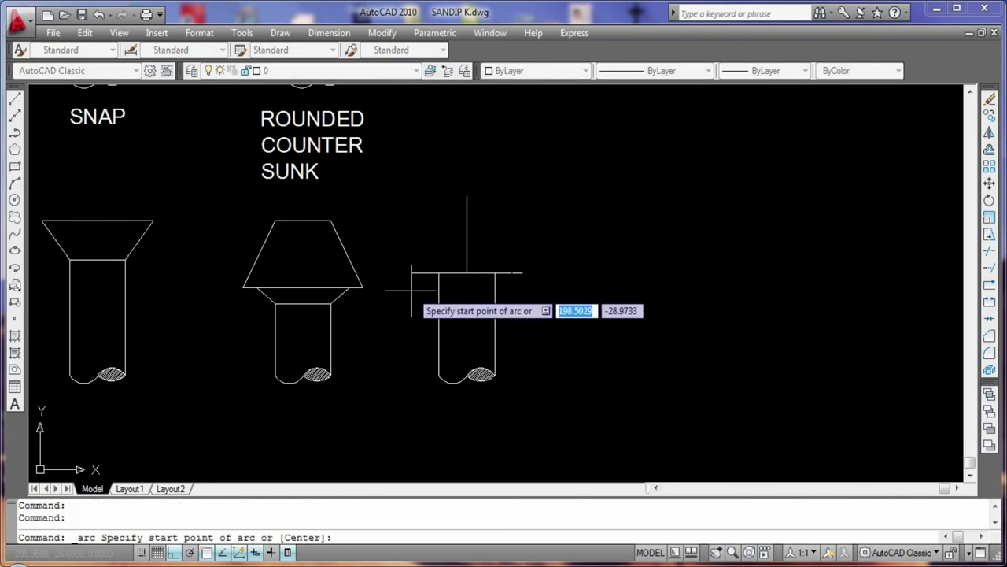
pyautogui.click(466, 197)
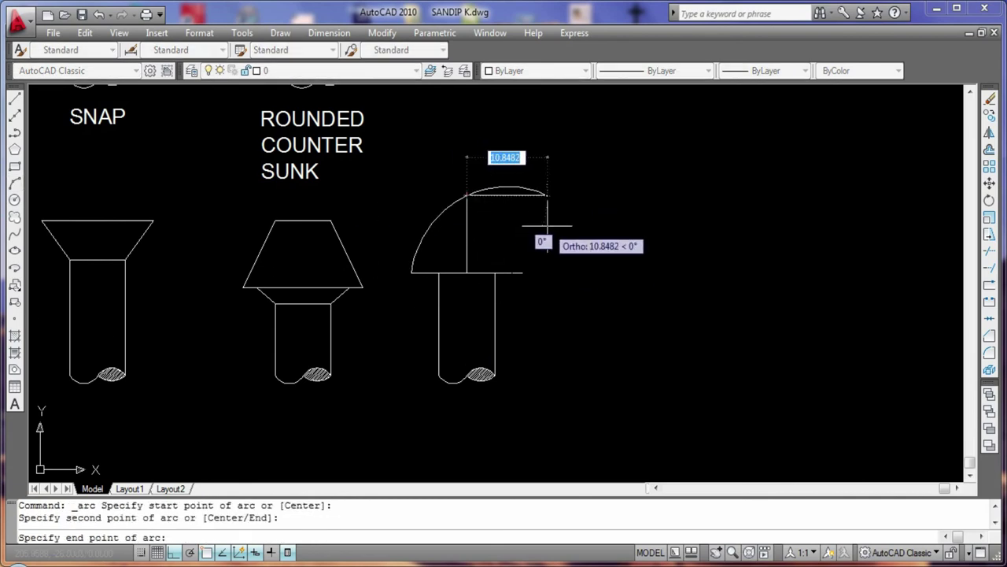
pyautogui.write('10')
pyautogui.press('Return')
pyautogui.click(14, 182)
pyautogui.click(522, 273)
pyautogui.click(463, 213)
pyautogui.write('10')
pyautogui.press('Return')
pyautogui.press('Return')
# Trim the arc overhangs and erase the vertical guide line, leaving the pointed head
pyautogui.click(402, 192)
pyautogui.click(535, 192)
pyautogui.click(468, 231)
pyautogui.press('Delete')
pyautogui.scroll(-3, 582, 318)
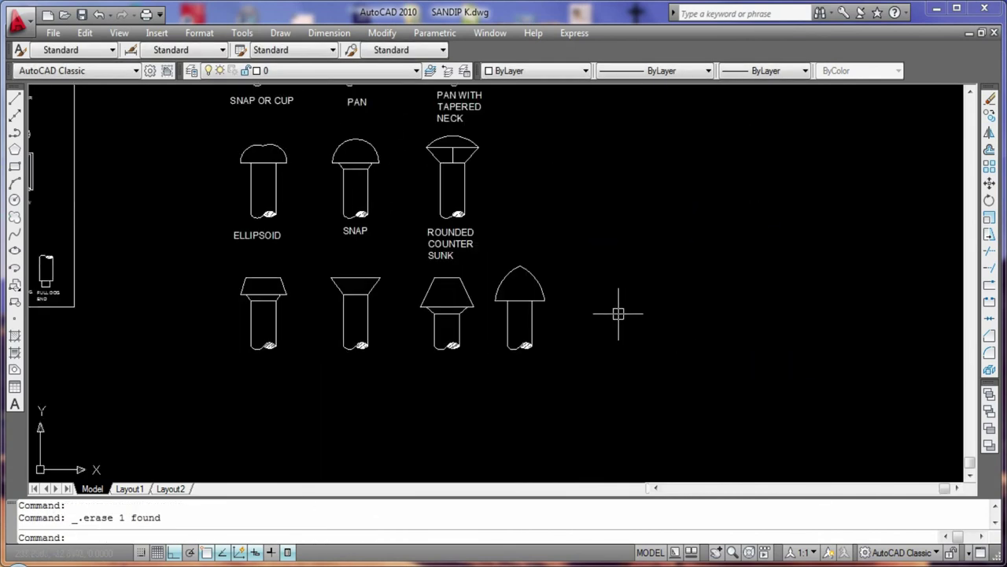
# Move the bottom-row rivets, including the dome-headed one, leftward so they sit evenly spaced
pyautogui.scroll(1, 533, 383)
pyautogui.write('m')
pyautogui.press('Return')
pyautogui.click(283, 327)
pyautogui.click(521, 216)
pyautogui.press('Return')
pyautogui.click(296, 242)
pyautogui.click(296, 241)
pyautogui.press('Return')
pyautogui.moveTo(366, 338); pyautogui.dragTo(454, 228)
pyautogui.click(413, 244)
pyautogui.click(372, 244)
pyautogui.press('Return')
pyautogui.moveTo(437, 325); pyautogui.dragTo(513, 215)
pyautogui.press('Return')
pyautogui.click(490, 254)
pyautogui.click(447, 254)
pyautogui.press('Return')
# Add MTEXT labels PAN-2 and COUNTERSUNK at height 2 beneath the first two rivets
pyautogui.scroll(1, 256, 387)
pyautogui.scroll(1, 255, 387)
pyautogui.click(14, 403)
pyautogui.click(146, 333)
pyautogui.click(867, 375)
pyautogui.write('PAN')
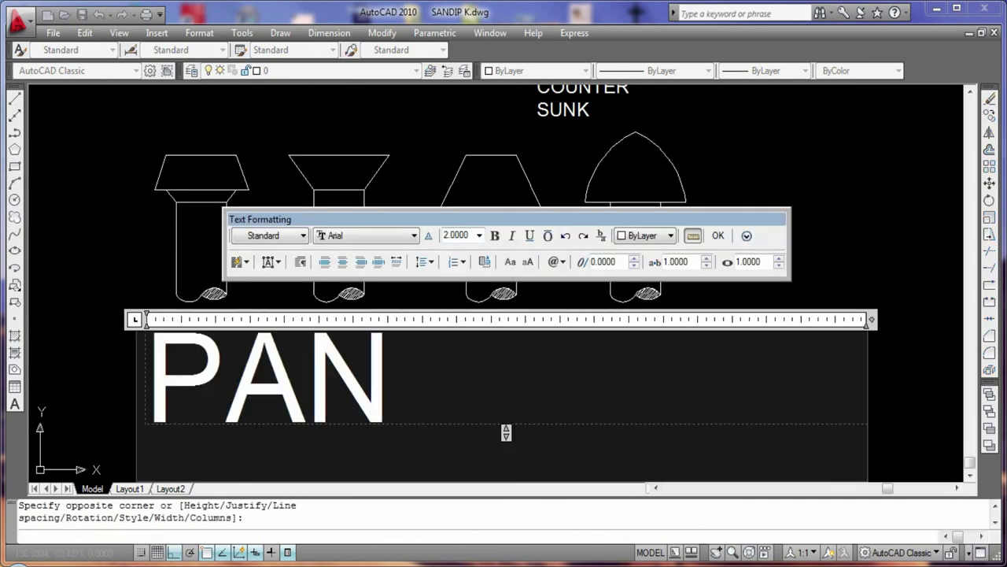
pyautogui.write('-2')
pyautogui.click(718, 235)
pyautogui.press('Return')
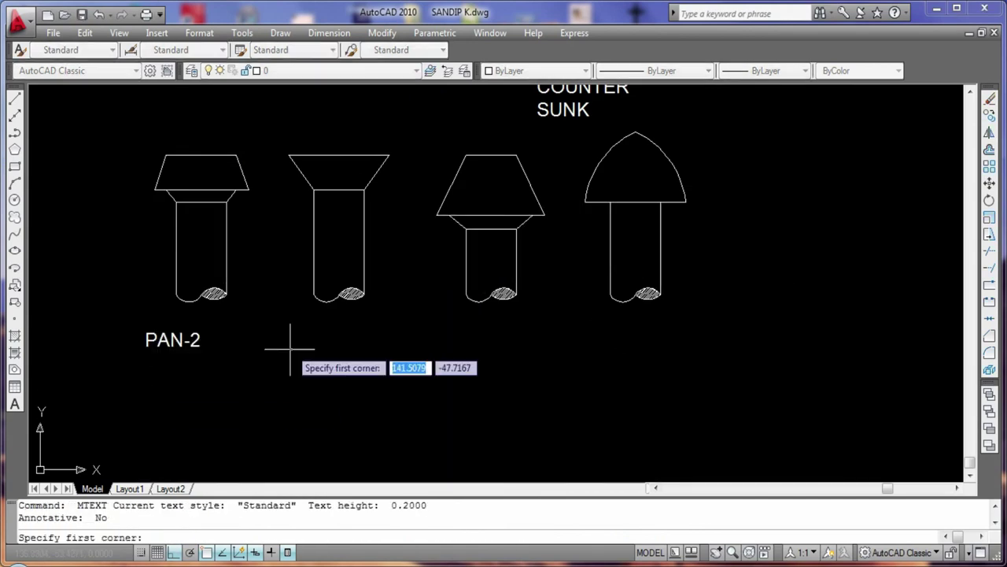
pyautogui.click(294, 331)
pyautogui.click(951, 346)
pyautogui.write('2')
pyautogui.press('Return')
pyautogui.write('COUNTER')
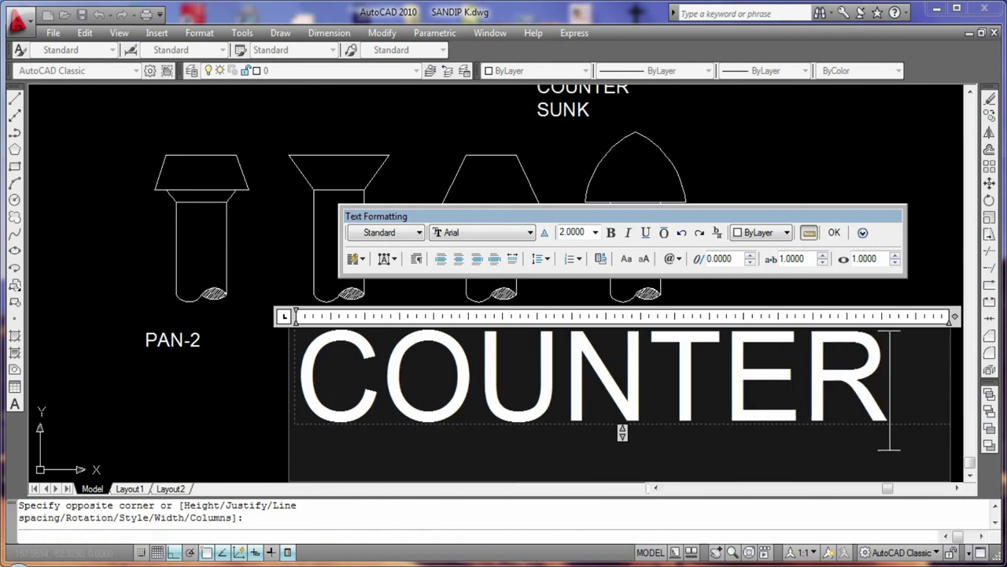
pyautogui.write('SUNK')
pyautogui.click(834, 232)
# Add the PAN-3 and CONICAL labels beneath the third and conical rivets
pyautogui.press('Return')
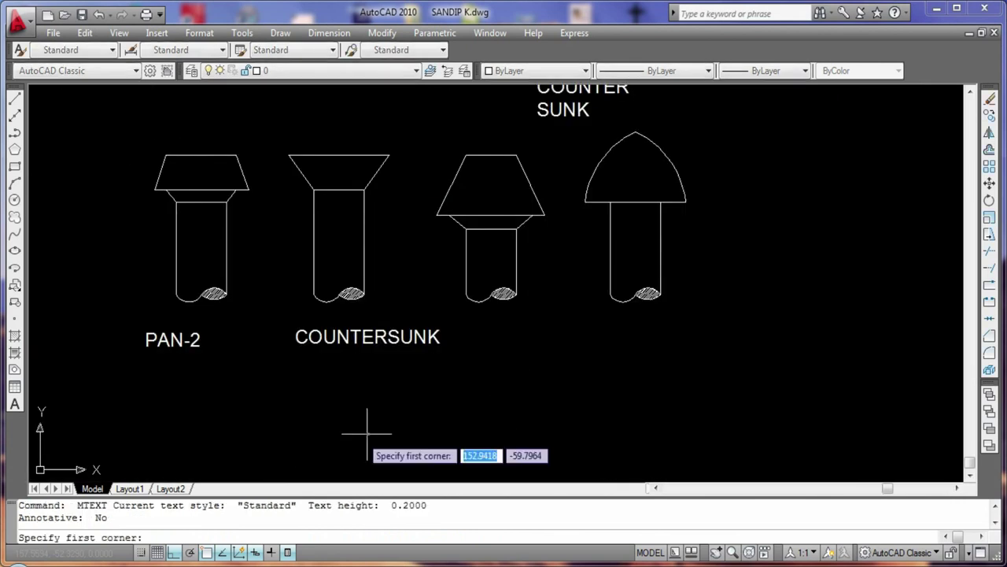
pyautogui.click(468, 327)
pyautogui.click(560, 382)
pyautogui.write('PAN-3')
pyautogui.click(865, 231)
pyautogui.press('Return')
pyautogui.click(514, 334)
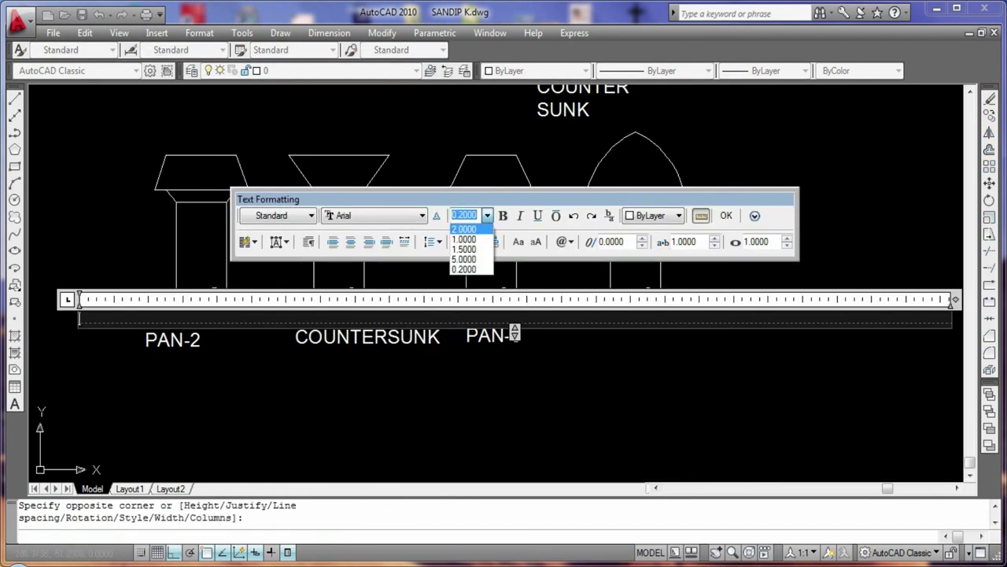
pyautogui.press('Return')
pyautogui.write('CONICAL')
pyautogui.hotkey('ctrl', 'Return')
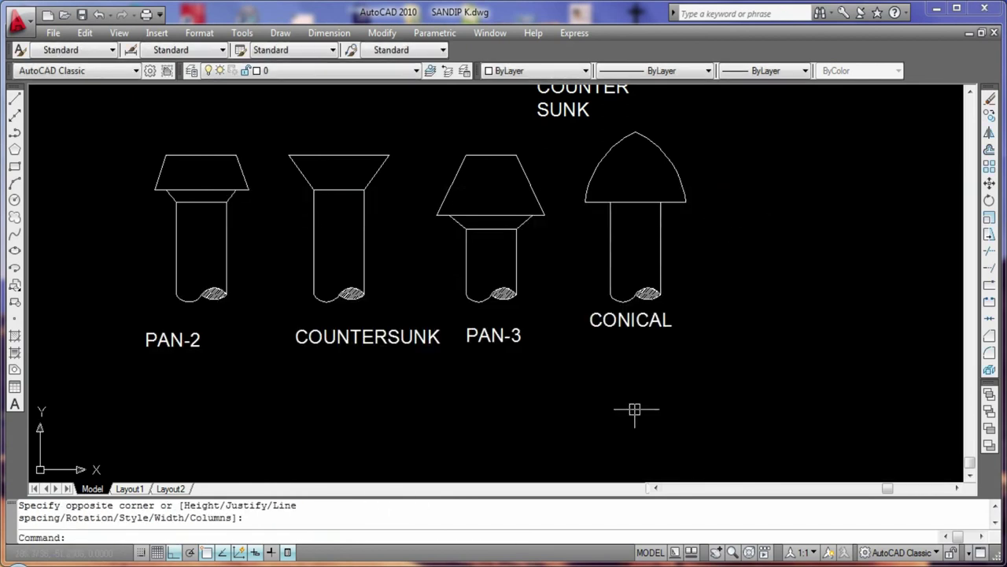
pyautogui.write('M')
# Nudge the PAN-2 label horizontally so it centres under its rivet
pyautogui.press('Return')
pyautogui.click(112, 325)
pyautogui.click(220, 362)
pyautogui.press('Return')
pyautogui.click(217, 337)
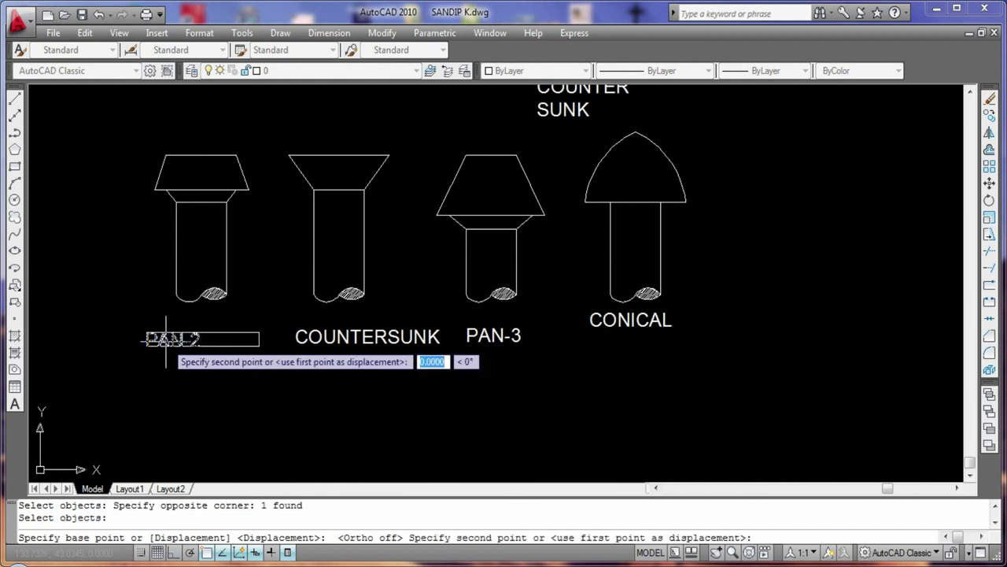
pyautogui.click(197, 342)
pyautogui.press('Return')
pyautogui.click(105, 373)
pyautogui.click(193, 330)
pyautogui.press('Return')
pyautogui.click(177, 344)
pyautogui.press('F8')
pyautogui.press('F8')
pyautogui.click(203, 339)
# Shift the COUNTERSUNK label right to sit under its rivet
pyautogui.press('Return')
pyautogui.click(277, 310)
pyautogui.click(447, 365)
pyautogui.press('Return')
pyautogui.click(371, 338)
pyautogui.click(540, 371)
# Reposition the CONICAL label in several moves until it sits centred under its rivet
pyautogui.press('Return')
pyautogui.moveTo(582, 346); pyautogui.dragTo(711, 299)
pyautogui.press('Return')
pyautogui.click(589, 312)
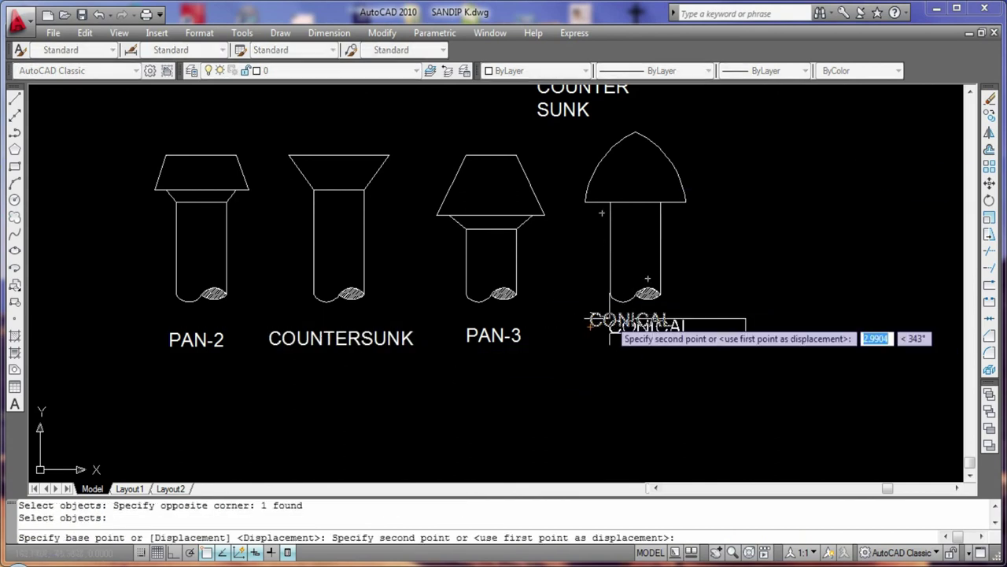
pyautogui.click(603, 317)
pyautogui.click(581, 329)
pyautogui.press('Escape')
pyautogui.press('Return')
pyautogui.moveTo(569, 349); pyautogui.dragTo(692, 315)
pyautogui.press('Return')
pyautogui.click(653, 330)
pyautogui.click(614, 338)
pyautogui.press('Return')
pyautogui.moveTo(551, 316); pyautogui.dragTo(665, 354)
pyautogui.press('Return')
pyautogui.click(610, 346)
pyautogui.click(641, 347)
pyautogui.press('Escape')
pyautogui.scroll(-3, 657, 374)
# Erase the stray rivet at the upper right with a selection window
pyautogui.scroll(-1, 724, 422)
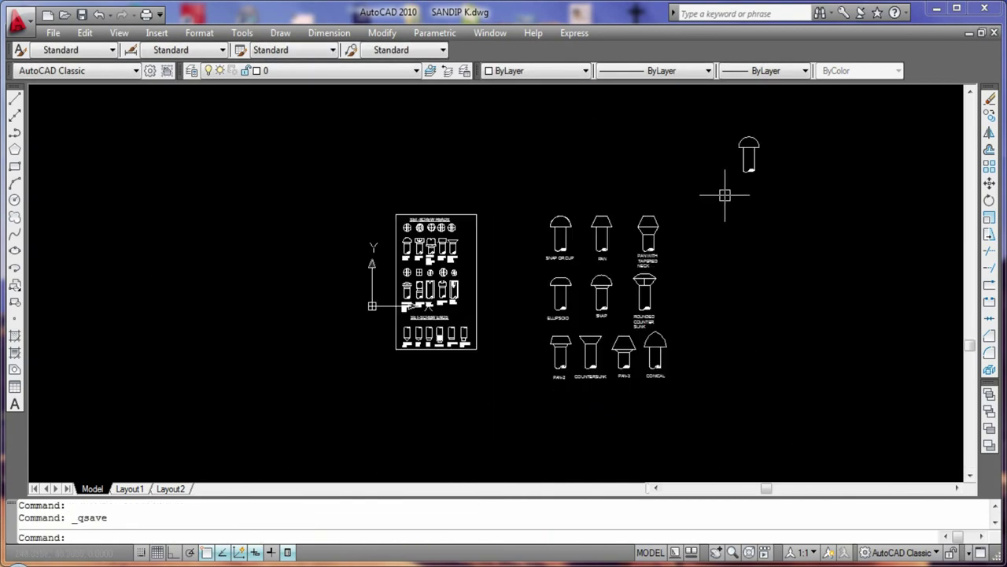
pyautogui.click(724, 197)
pyautogui.click(779, 126)
pyautogui.press('Delete')
pyautogui.scroll(3, 855, 322)
pyautogui.press('Escape')
pyautogui.press('Escape')
# Draw a rectangular frame enclosing all the labelled rivets and save the drawing
pyautogui.click(14, 166)
pyautogui.click(228, 463)
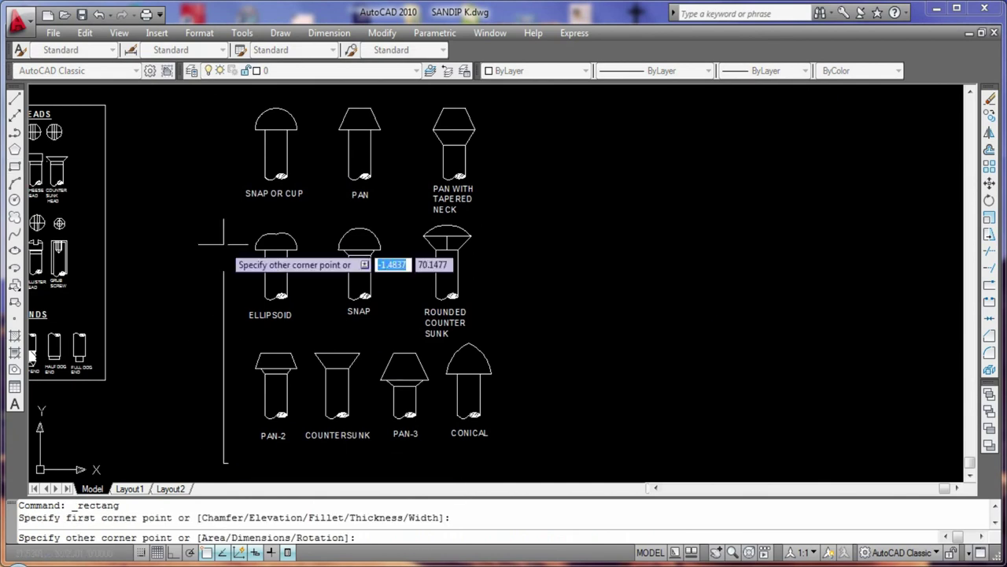
pyautogui.click(497, 98)
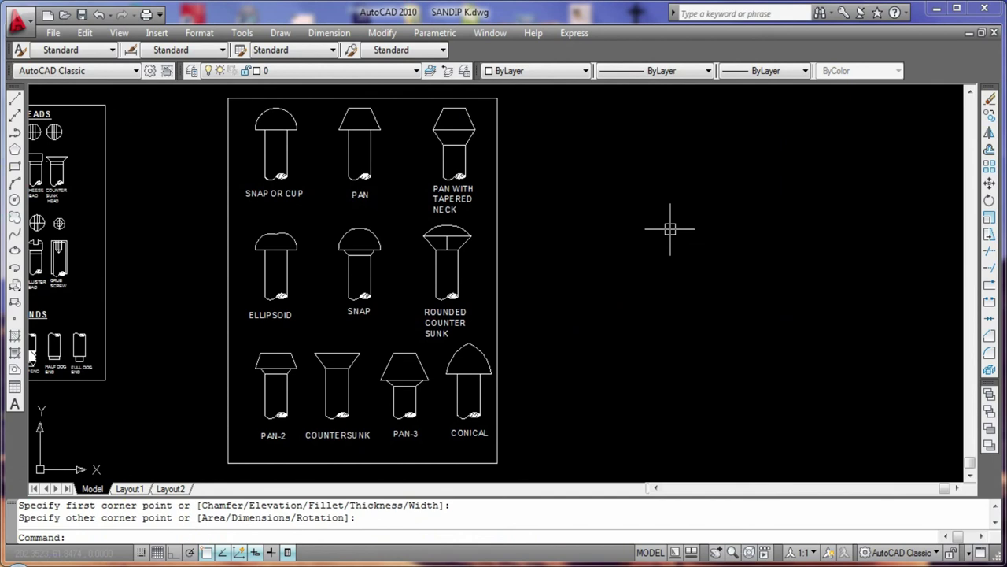
pyautogui.moveTo(406, 432)
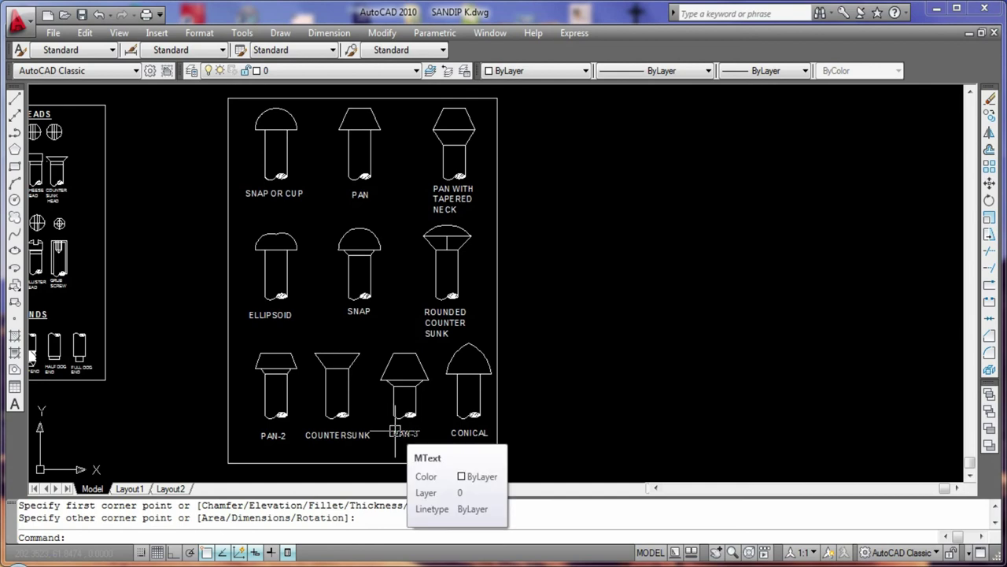
pyautogui.moveTo(573, 321); pyautogui.dragTo(373, 333, button='middle')
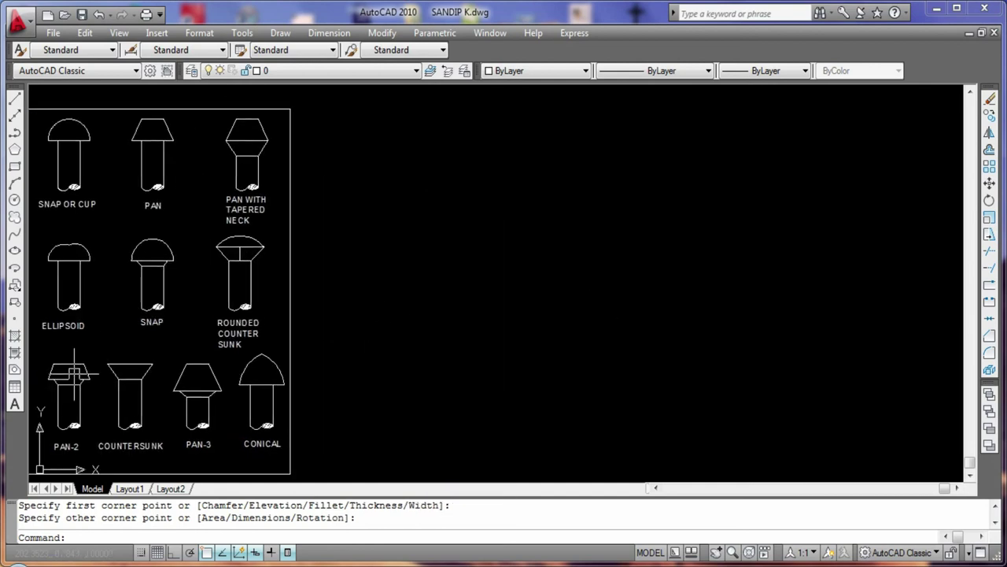
pyautogui.hotkey('ctrl', 's')
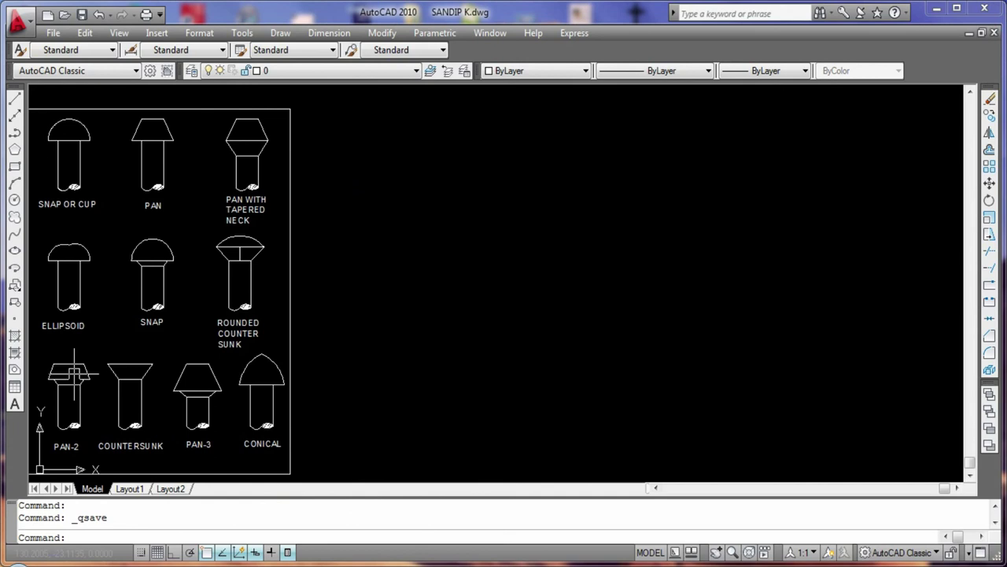